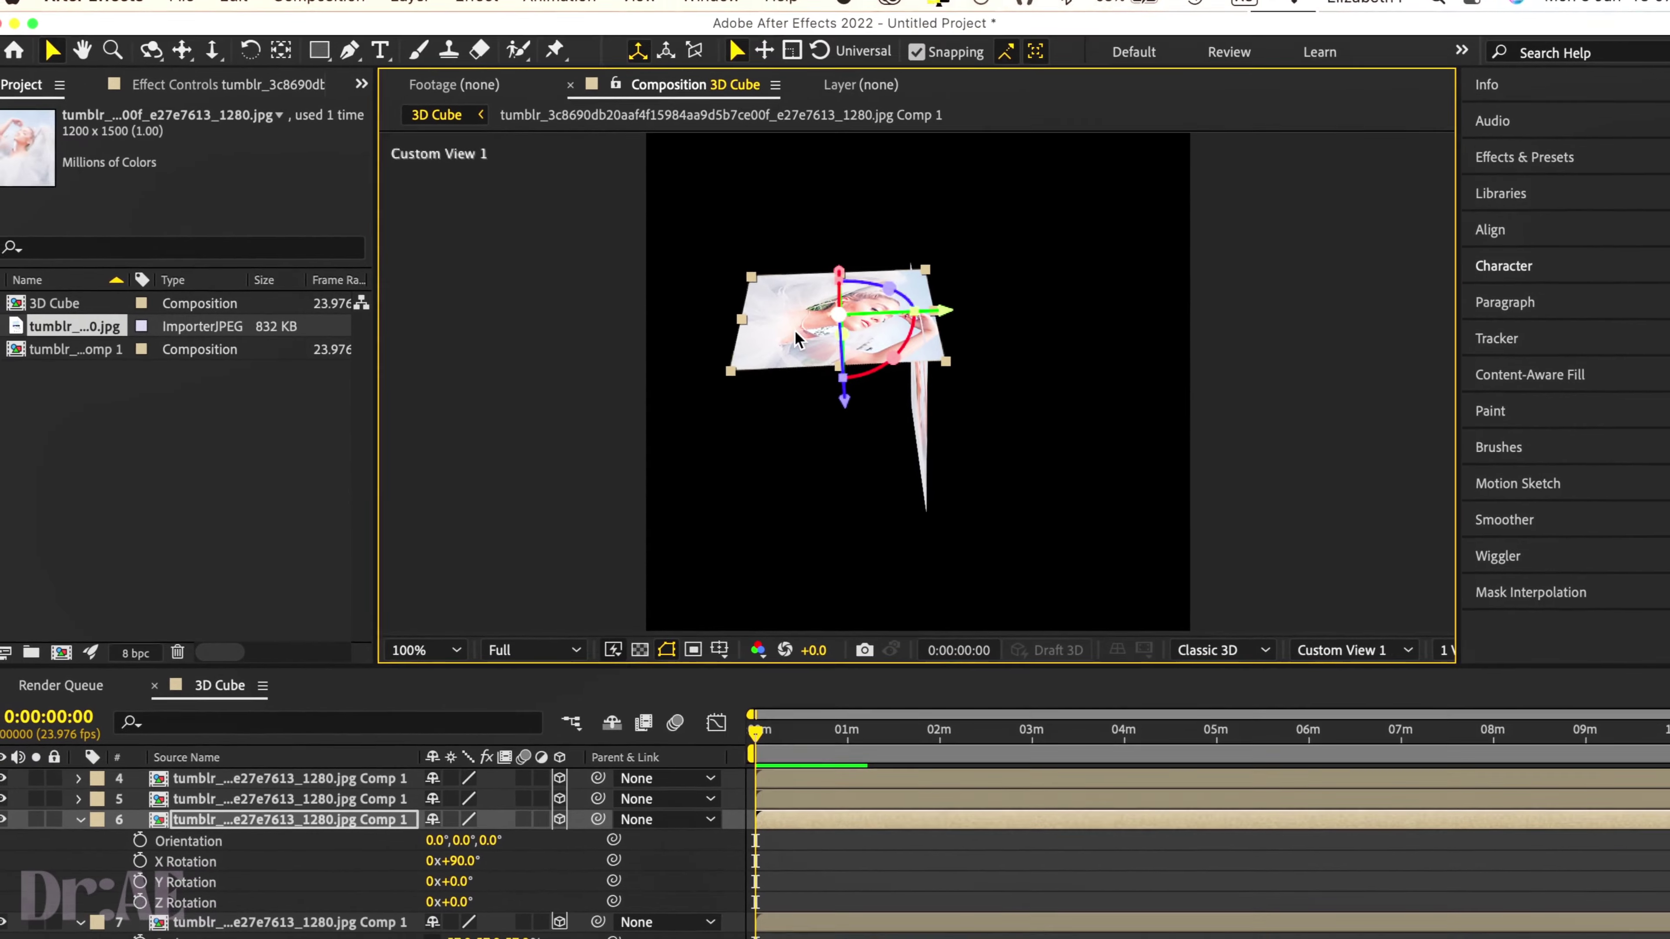
- Position the horizontal image layer 6 along the upper edges of the upright faces to form the cube's top
key(c)
drag(781, 318, 869, 576)
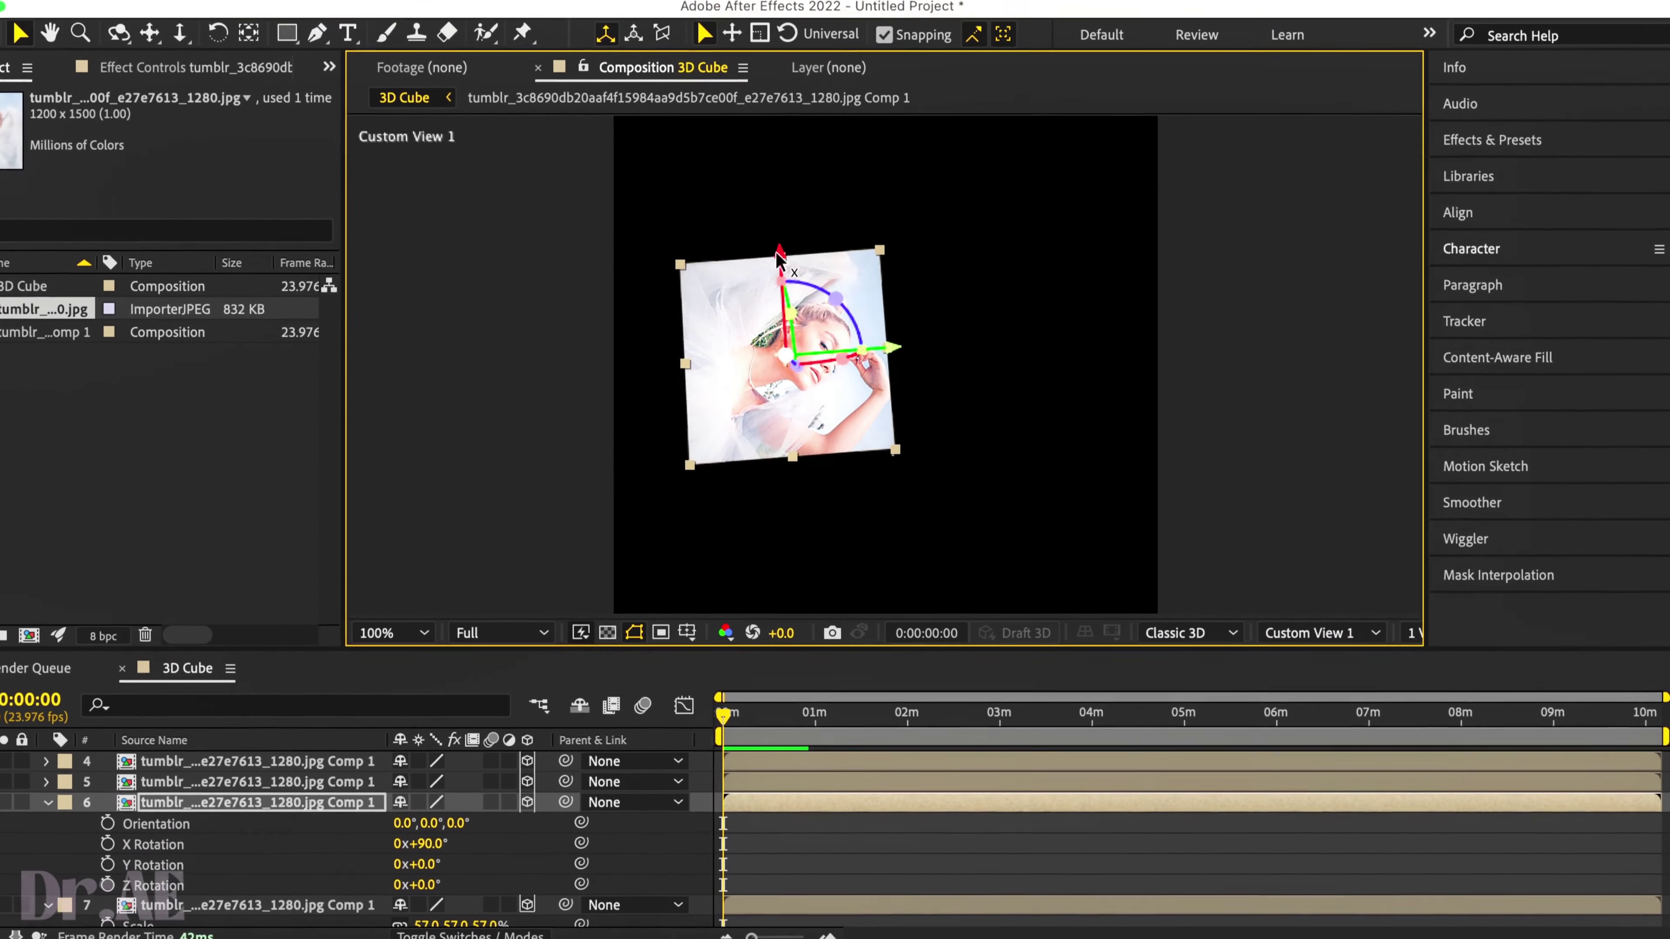
key(period)
key(c)
drag(729, 258, 720, 436)
click(720, 436)
key(c)
drag(709, 548, 706, 464)
key(comma)
key(comma)
key(period)
- Set the Y Rotation of image layer 5 to 90°
key(r)
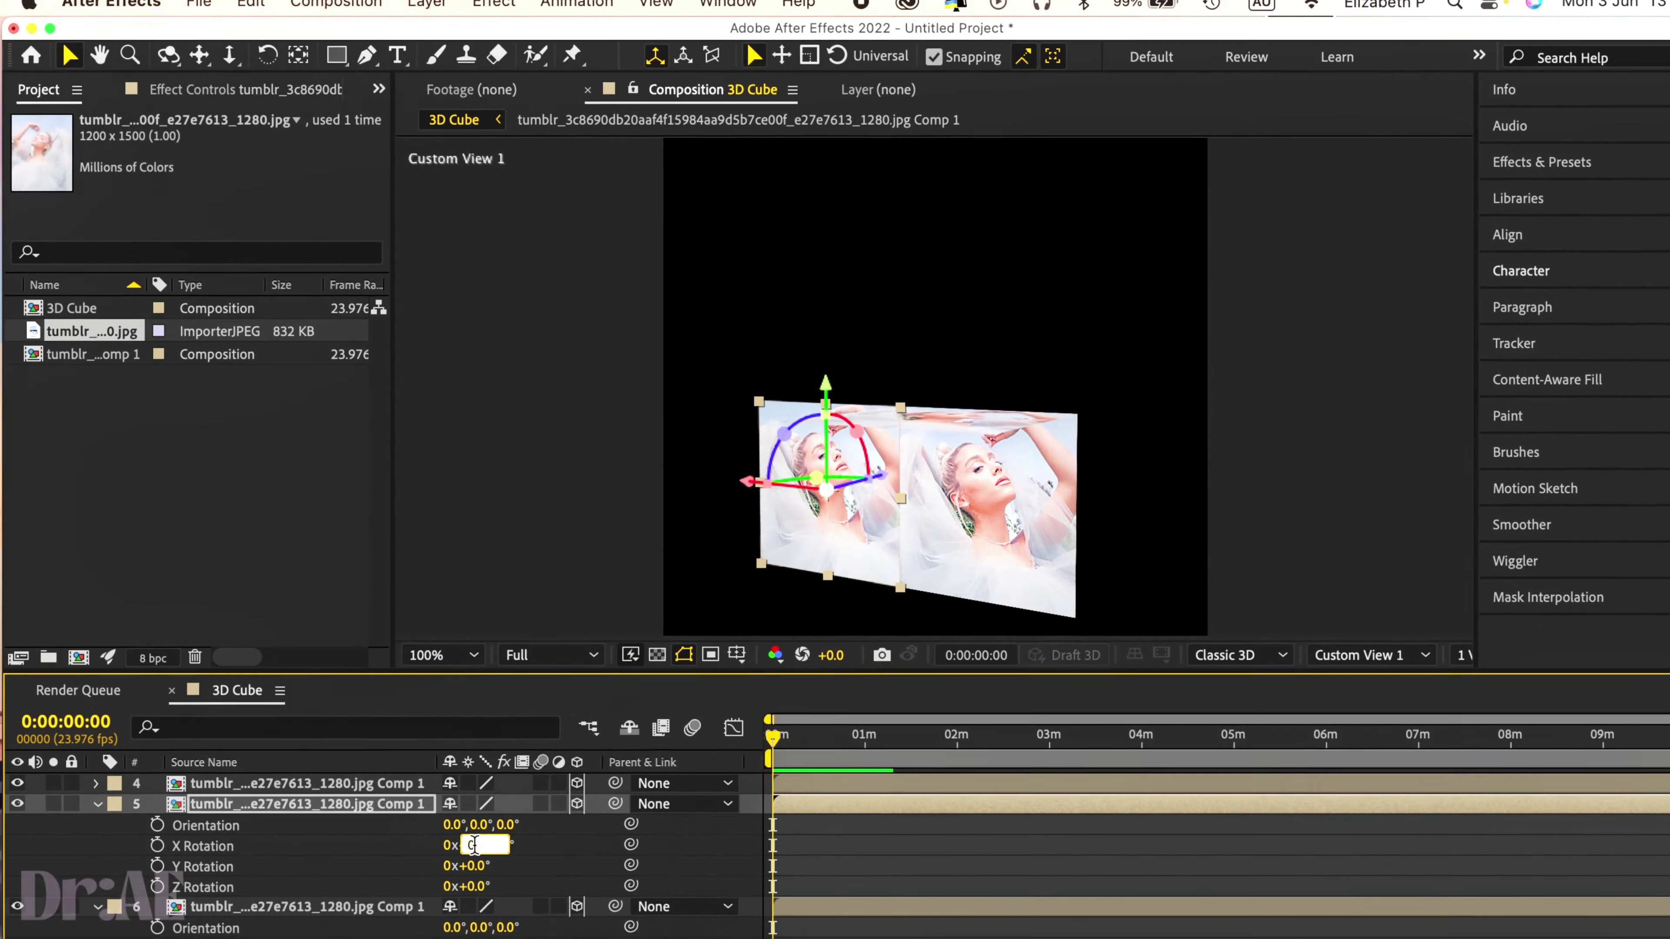
click(454, 870)
text(90)
key(Return)
- Move the turned layer 5 into place so it forms a side wall of the cube, checking its edges from several angles
drag(904, 515, 841, 586)
click(845, 526)
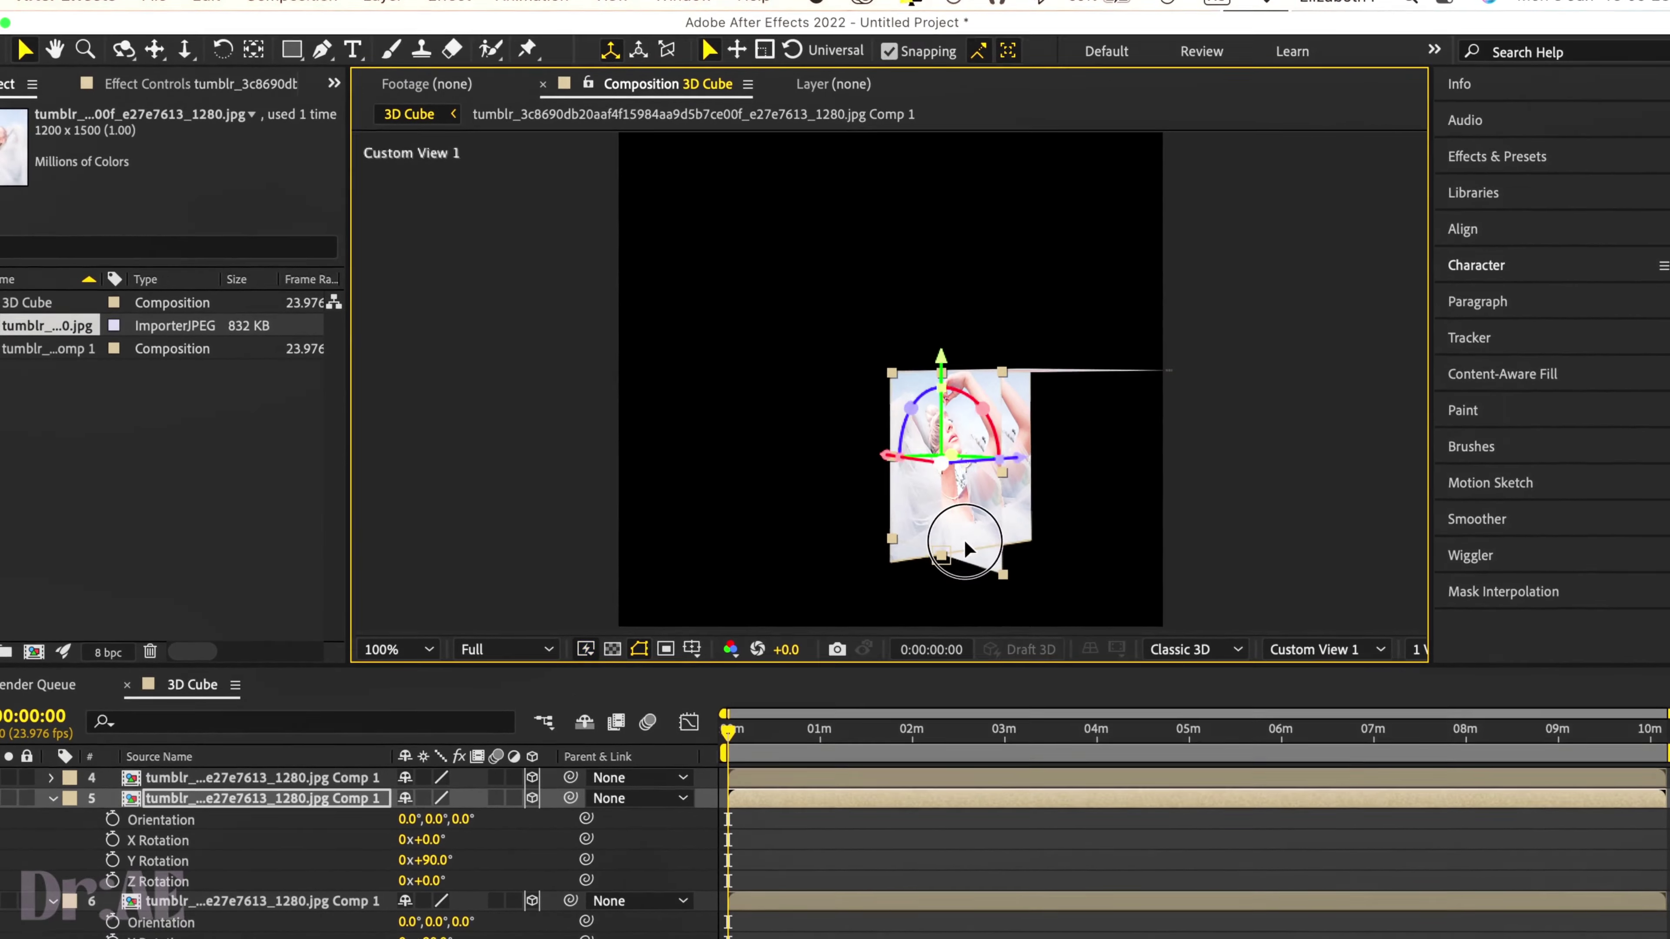
key(c)
drag(801, 492, 742, 235)
key(v)
key(c)
drag(835, 327, 854, 520)
key(comma)
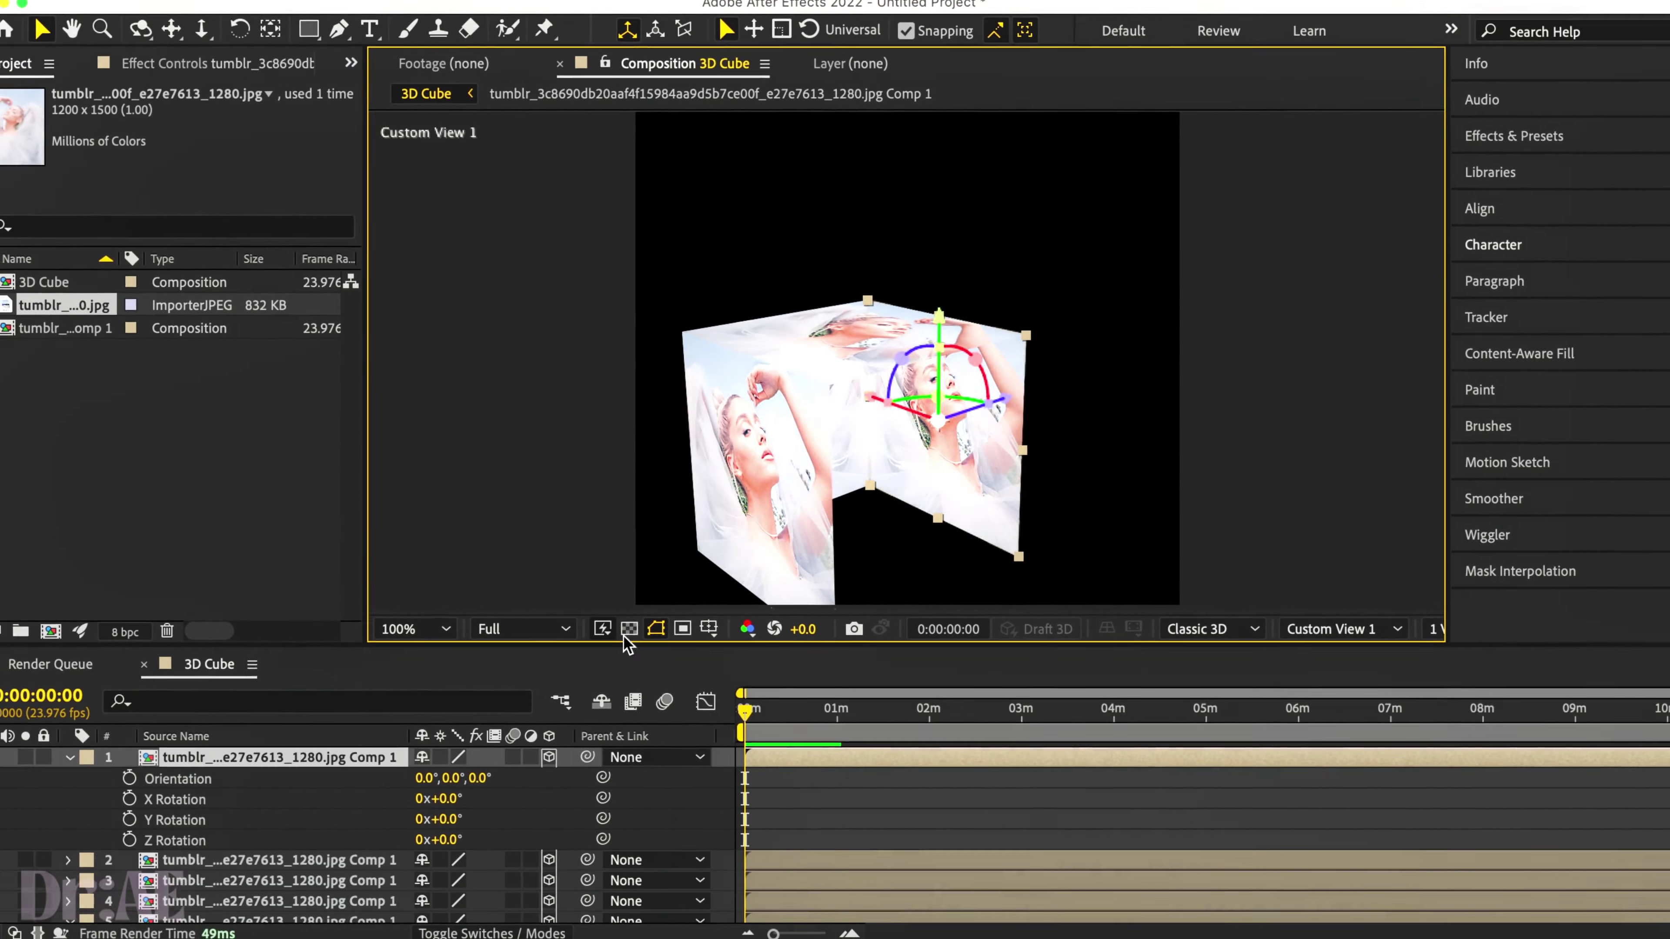
- Finish closing the cube with its remaining faces and parent all face layers to a new 3D null object
drag(1078, 493, 858, 404)
key(c)
drag(1078, 436, 985, 447)
key(comma)
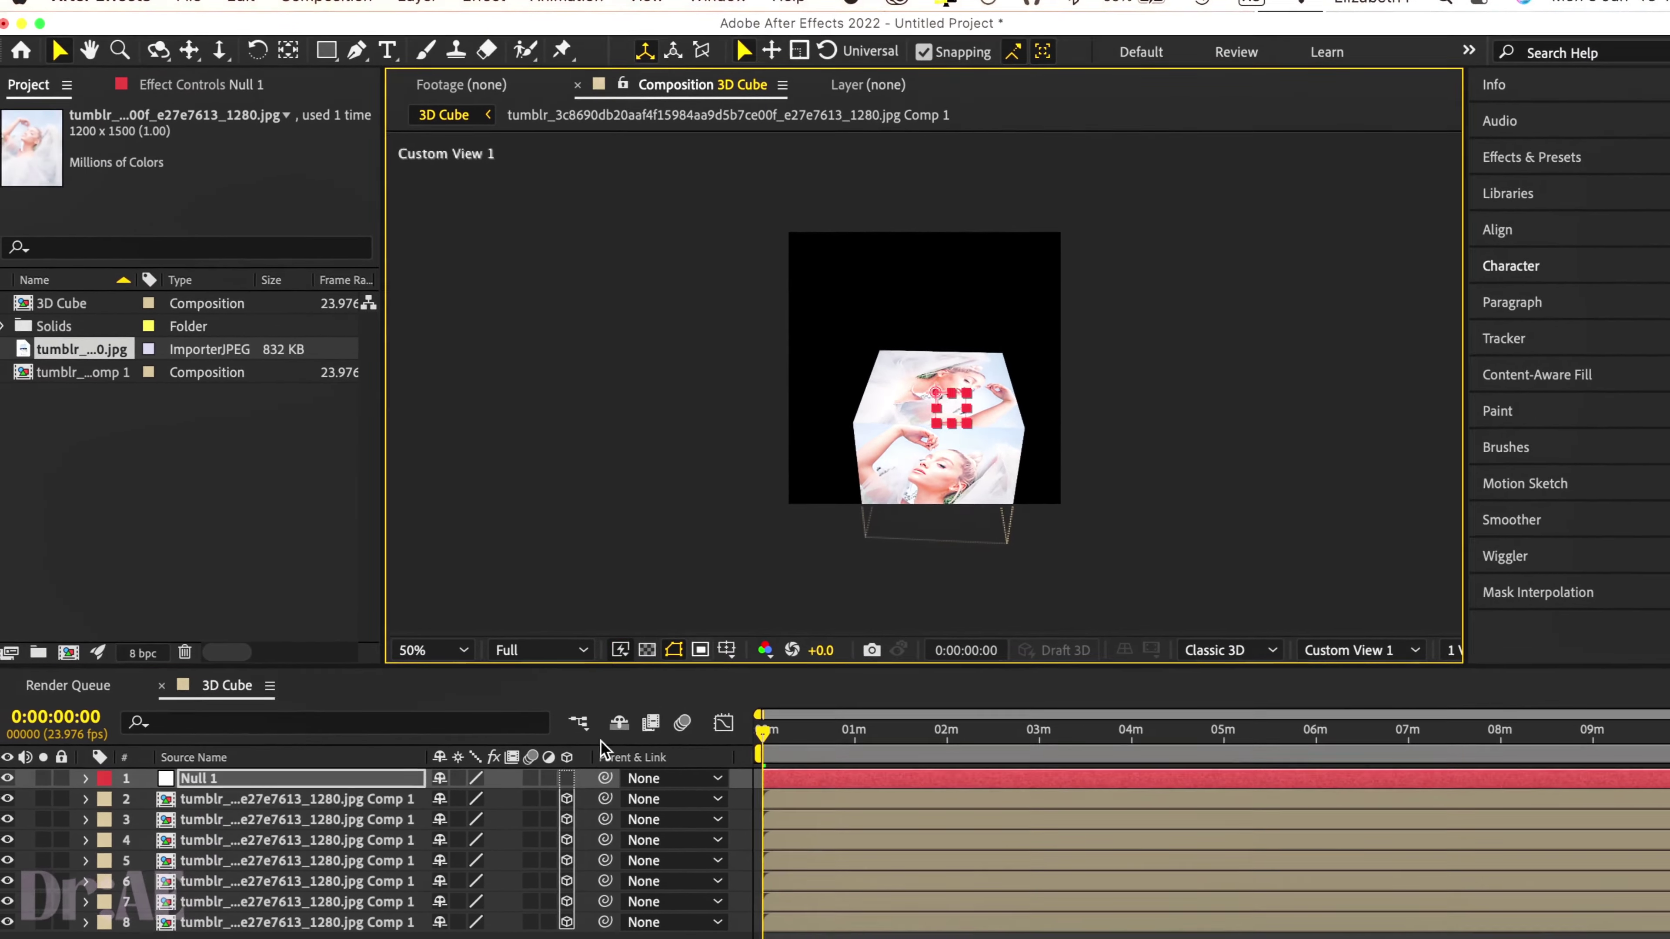
key(c)
drag(979, 431, 892, 366)
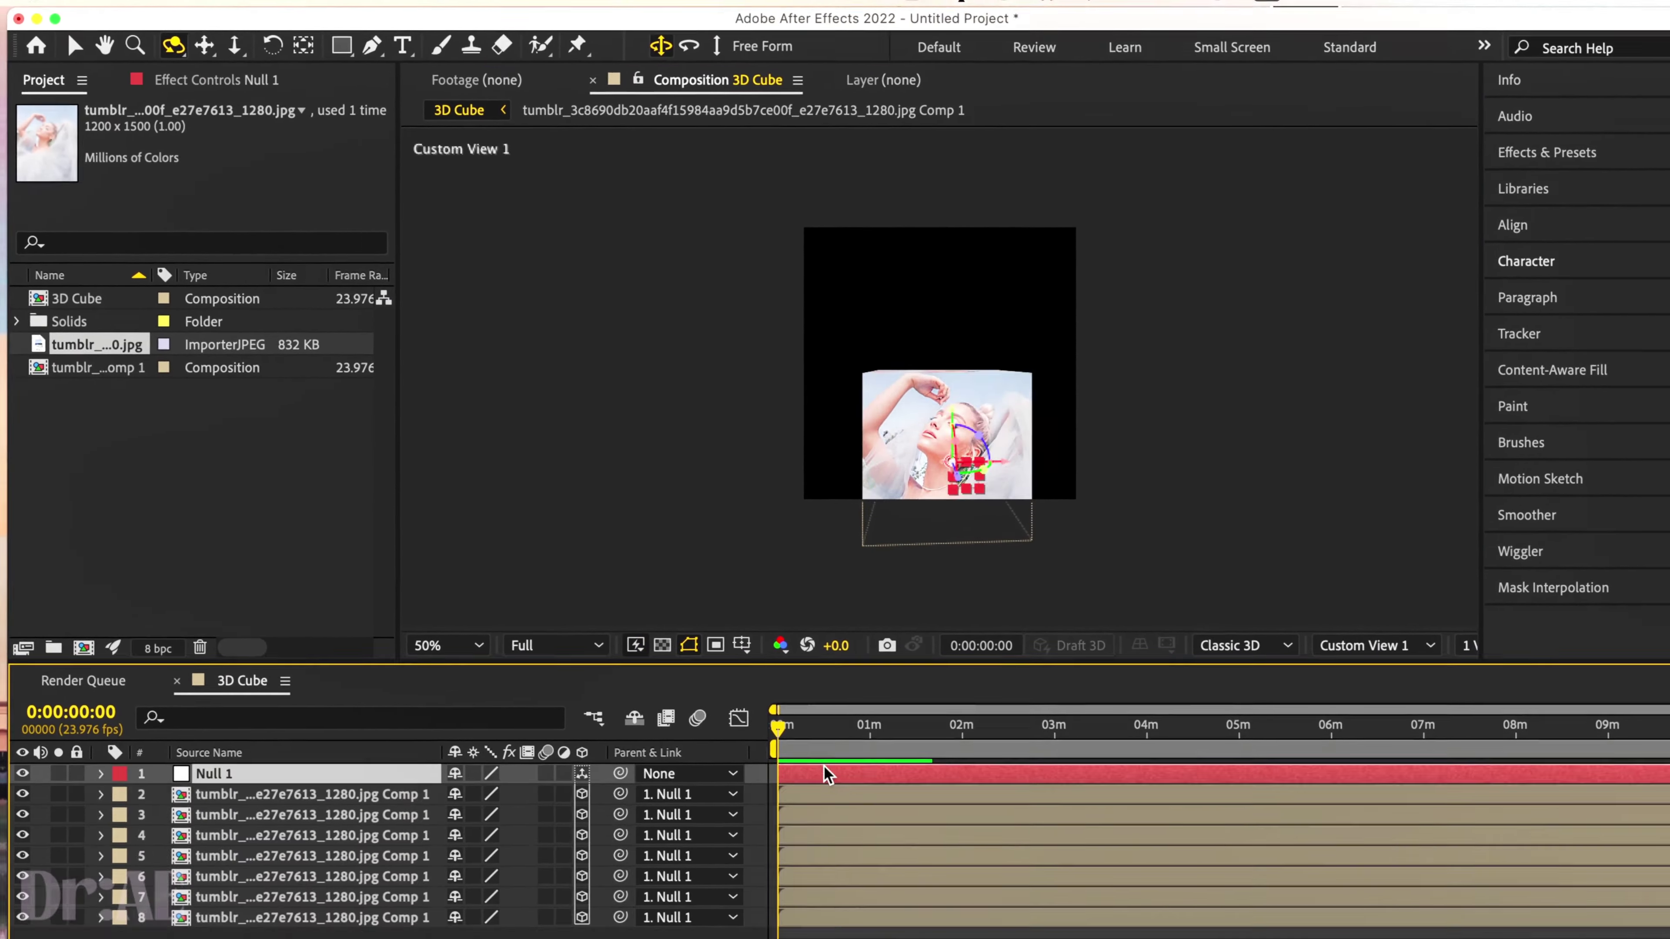
- Keyframe Null 1's Z position so the cube recedes from close to the camera, and shift the end keyframe earlier
drag(454, 786, 526, 793)
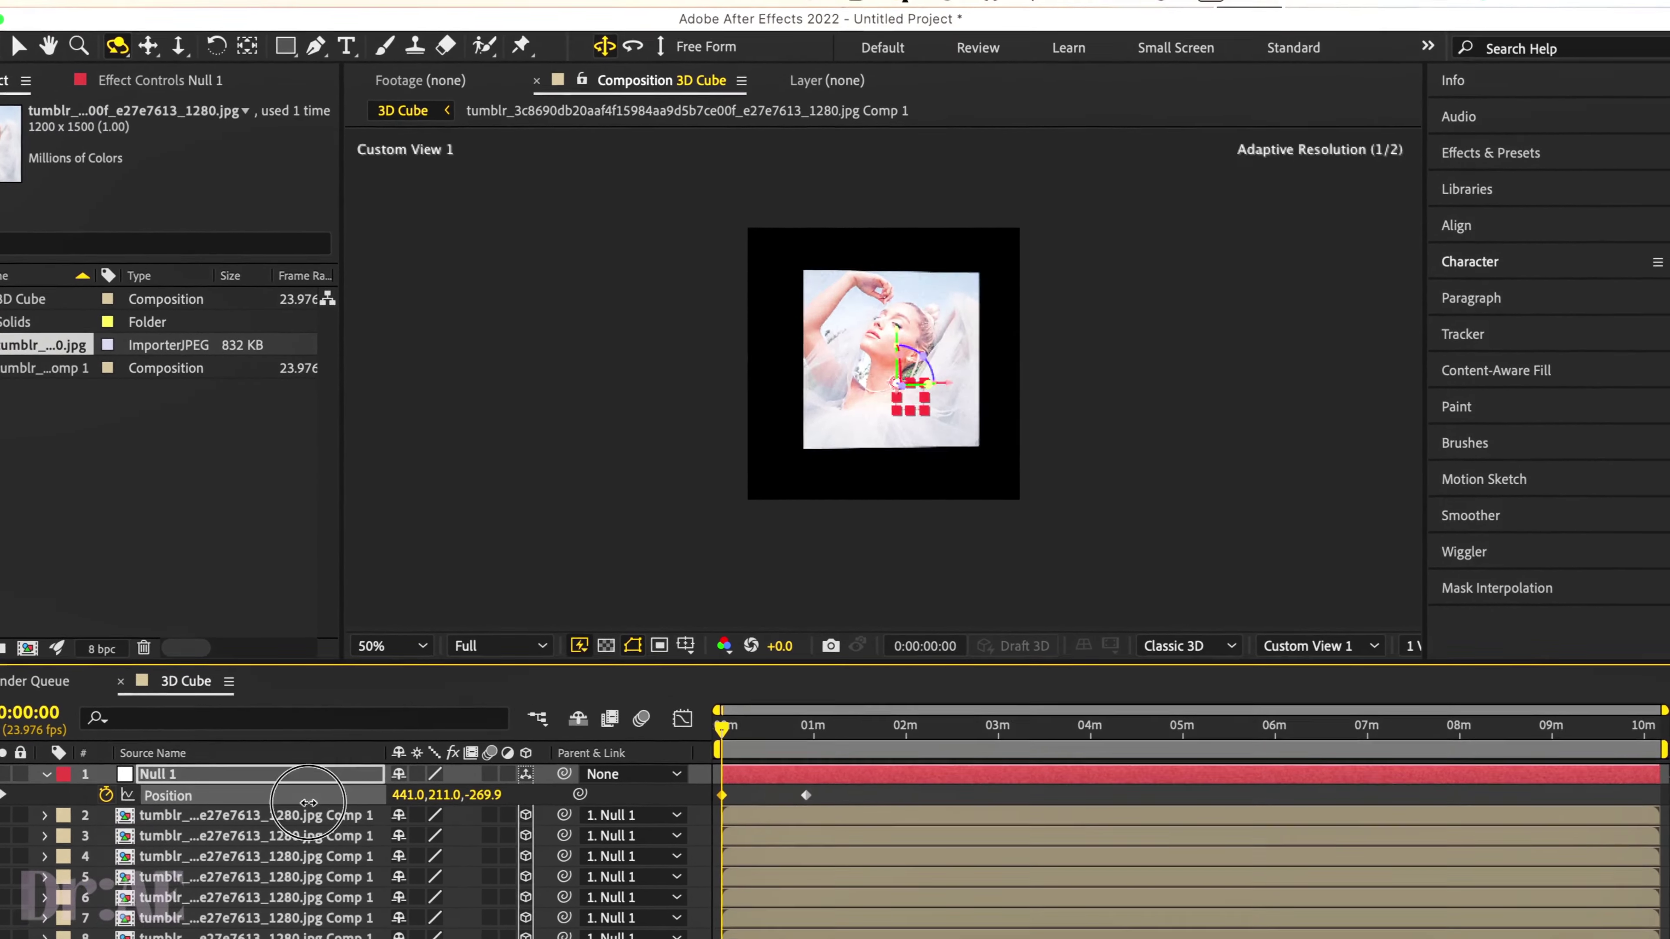
drag(207, 799, 132, 800)
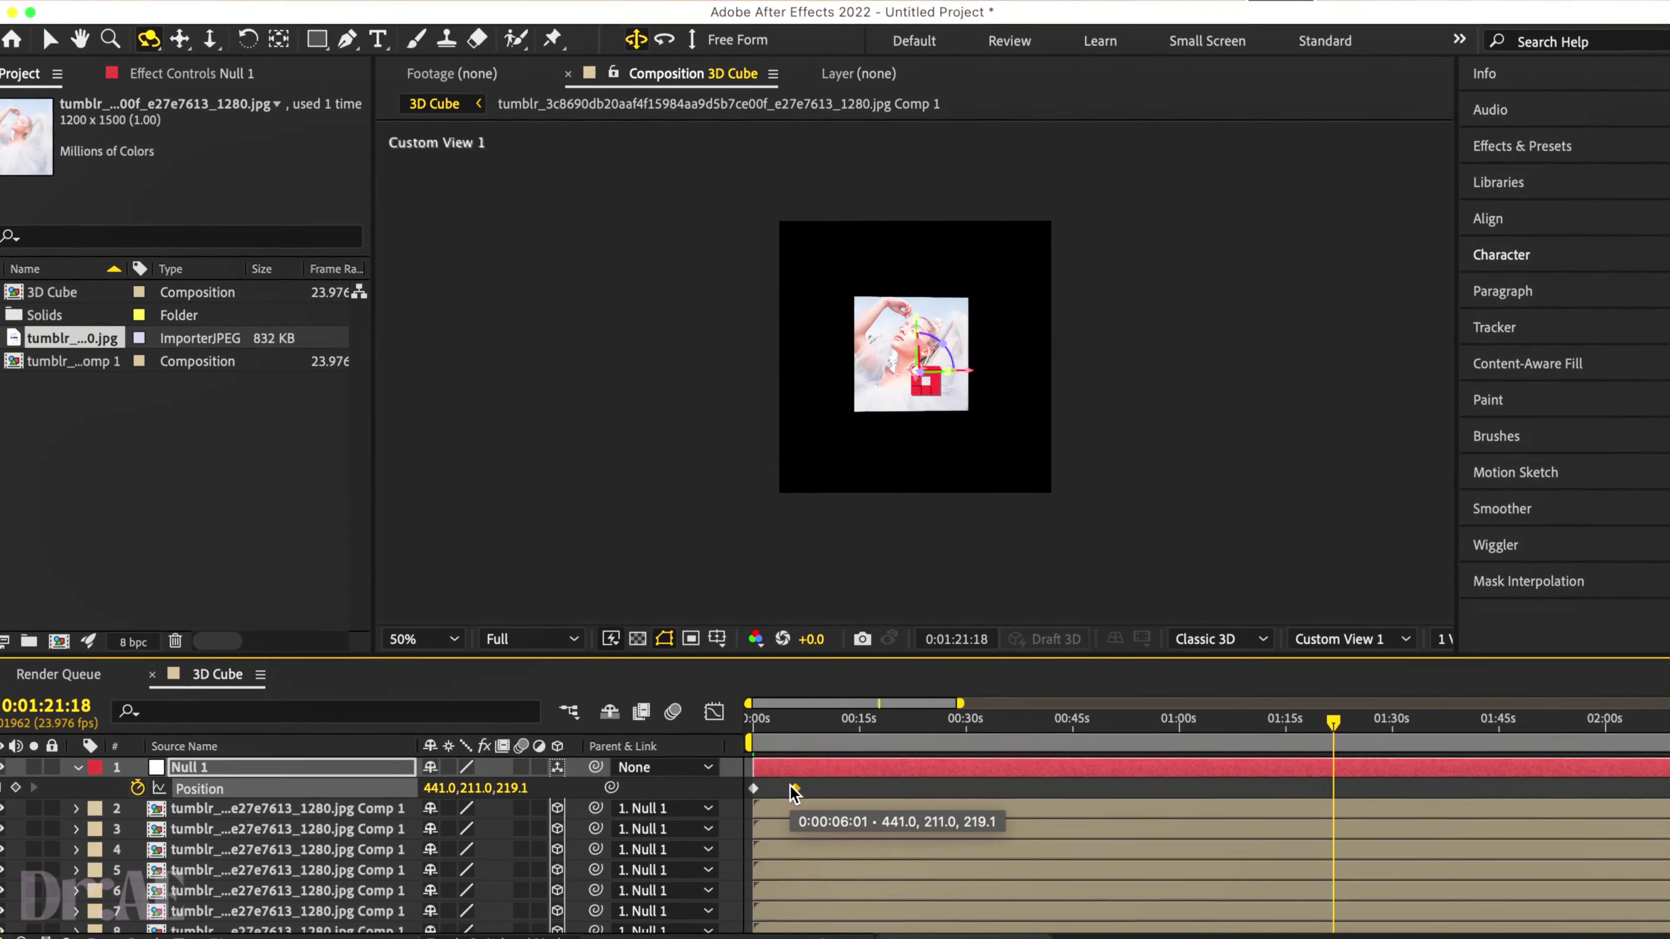
drag(1066, 797, 895, 794)
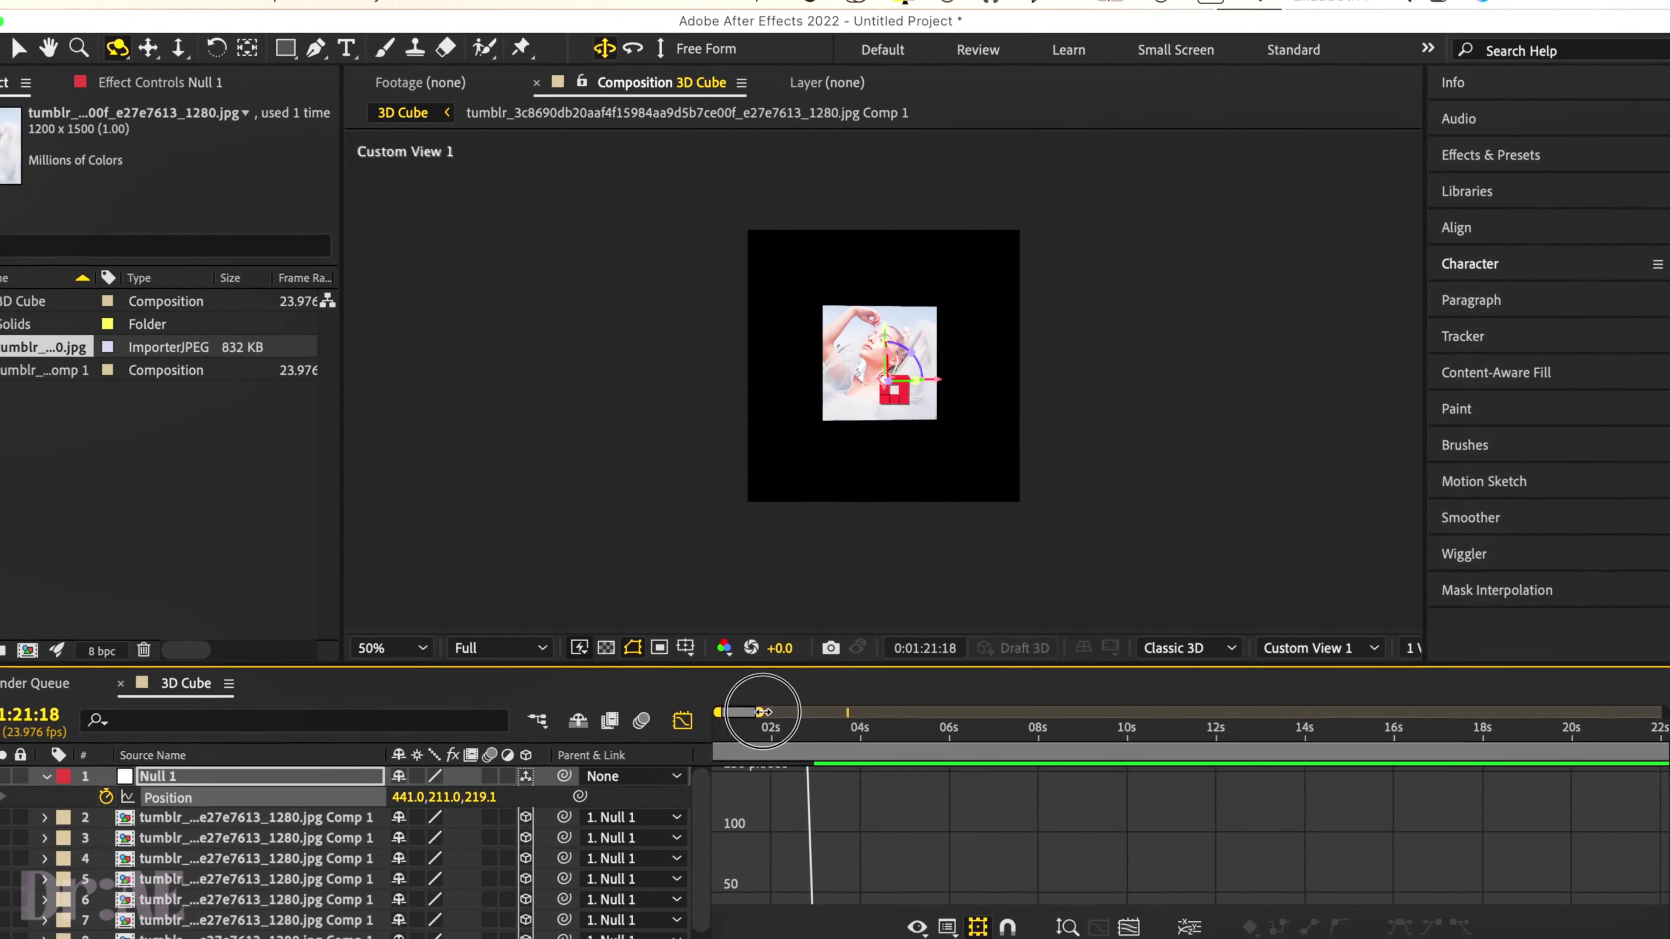
- Shape Null 1's position speed curve to start fast and slow gradually, and preview it at Quarter resolution
scroll(763, 833, up, 3)
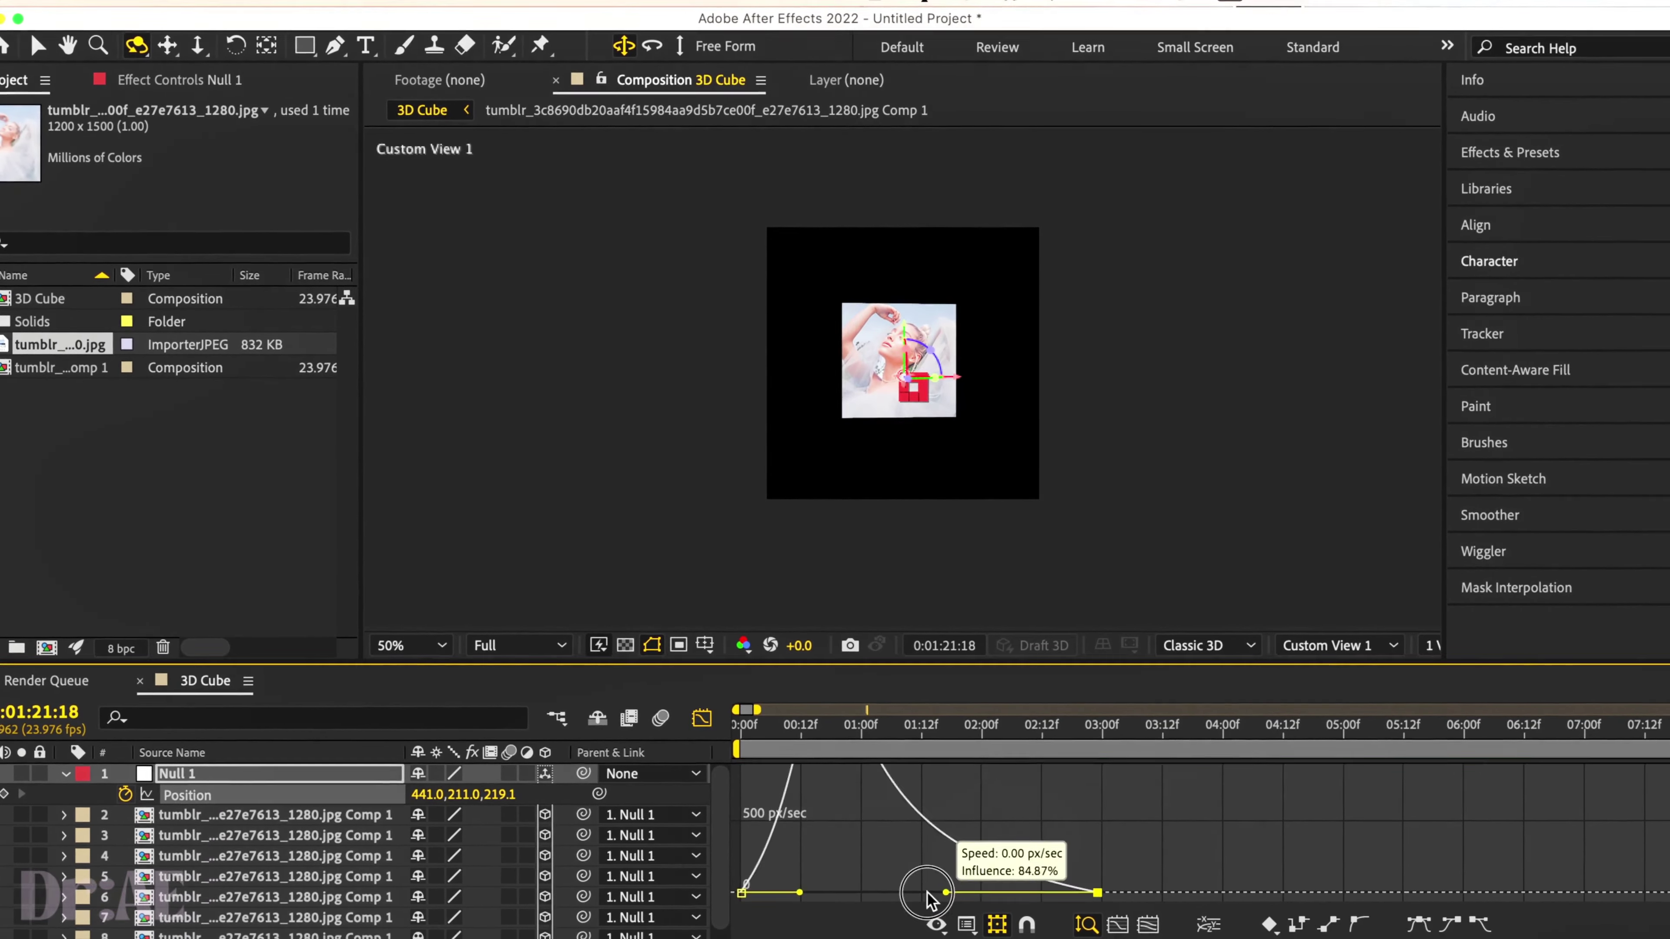
click(530, 647)
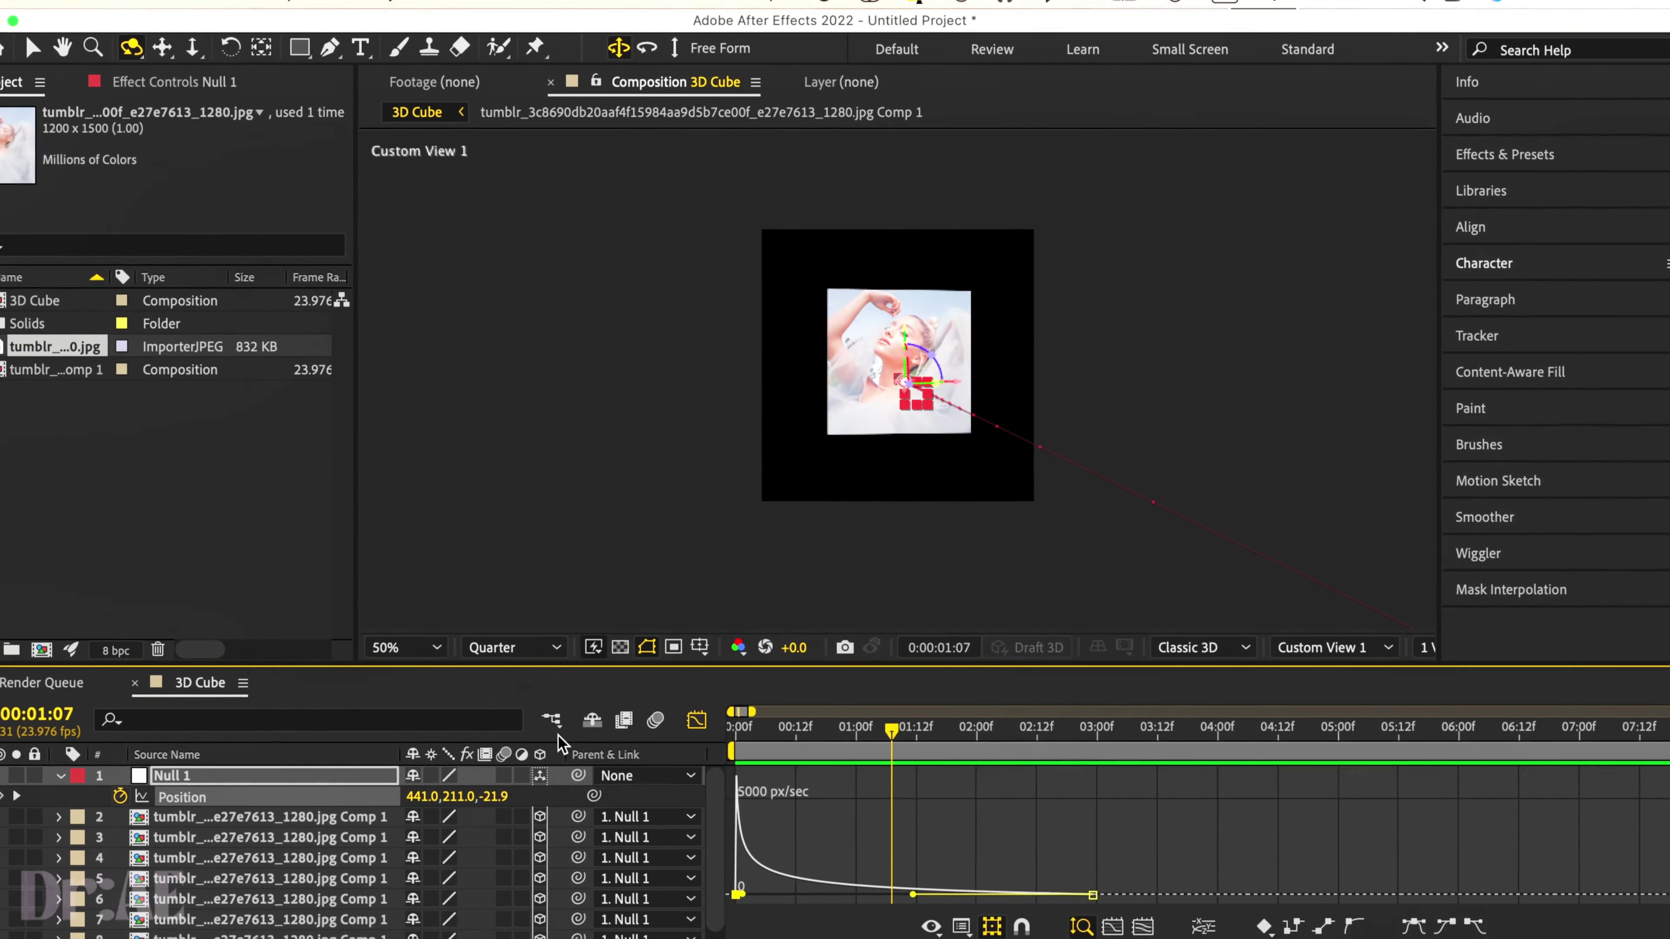
click(736, 721)
mouse_move(730, 722)
mouse_down()
mouse_move(782, 730)
mouse_move(751, 744)
mouse_up()
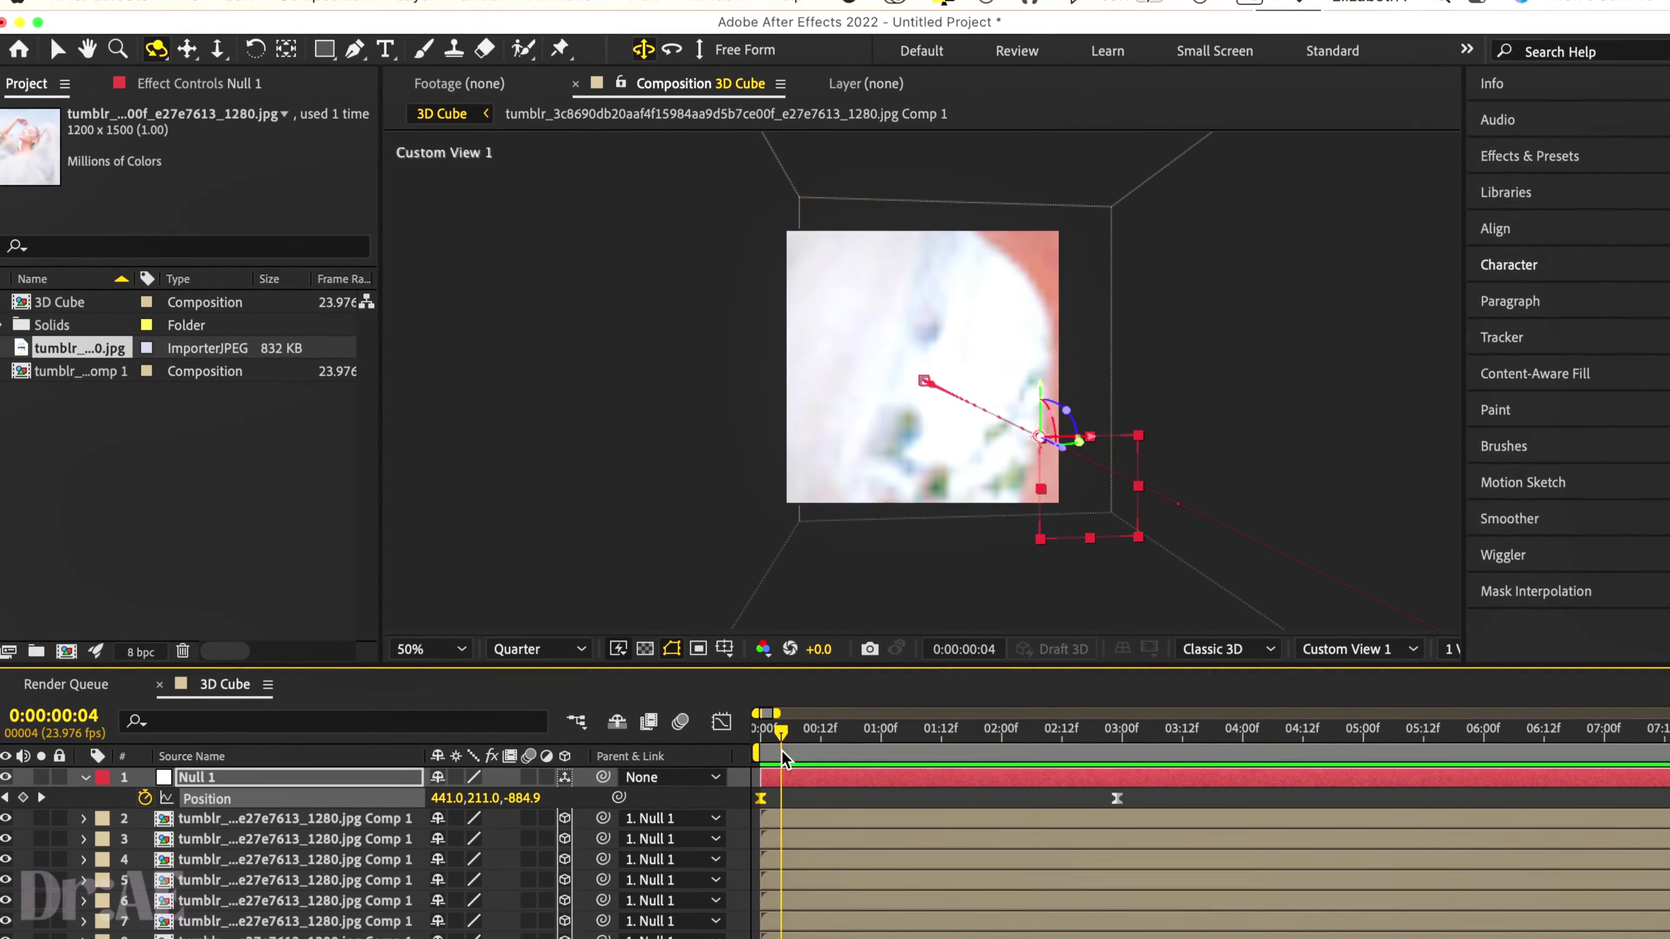
key(space)
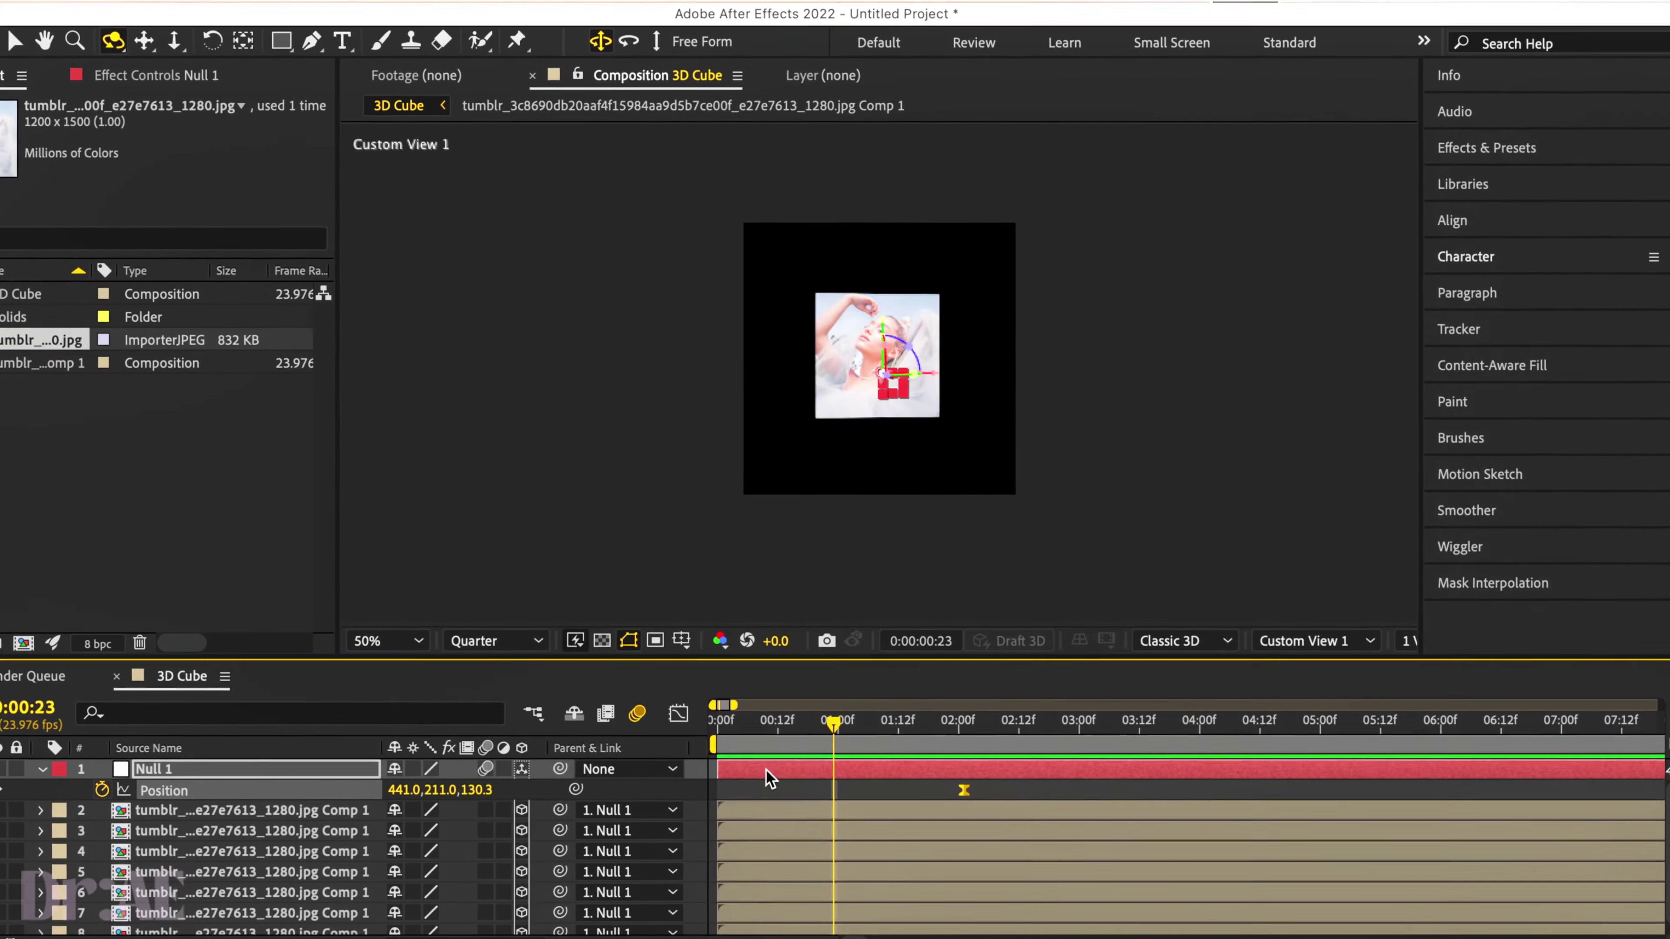
- Move Null 1's ending position keyframe to about 2 seconds and create a second null object
drag(1035, 816, 835, 809)
right_click(631, 540)
mouse_move(660, 541)
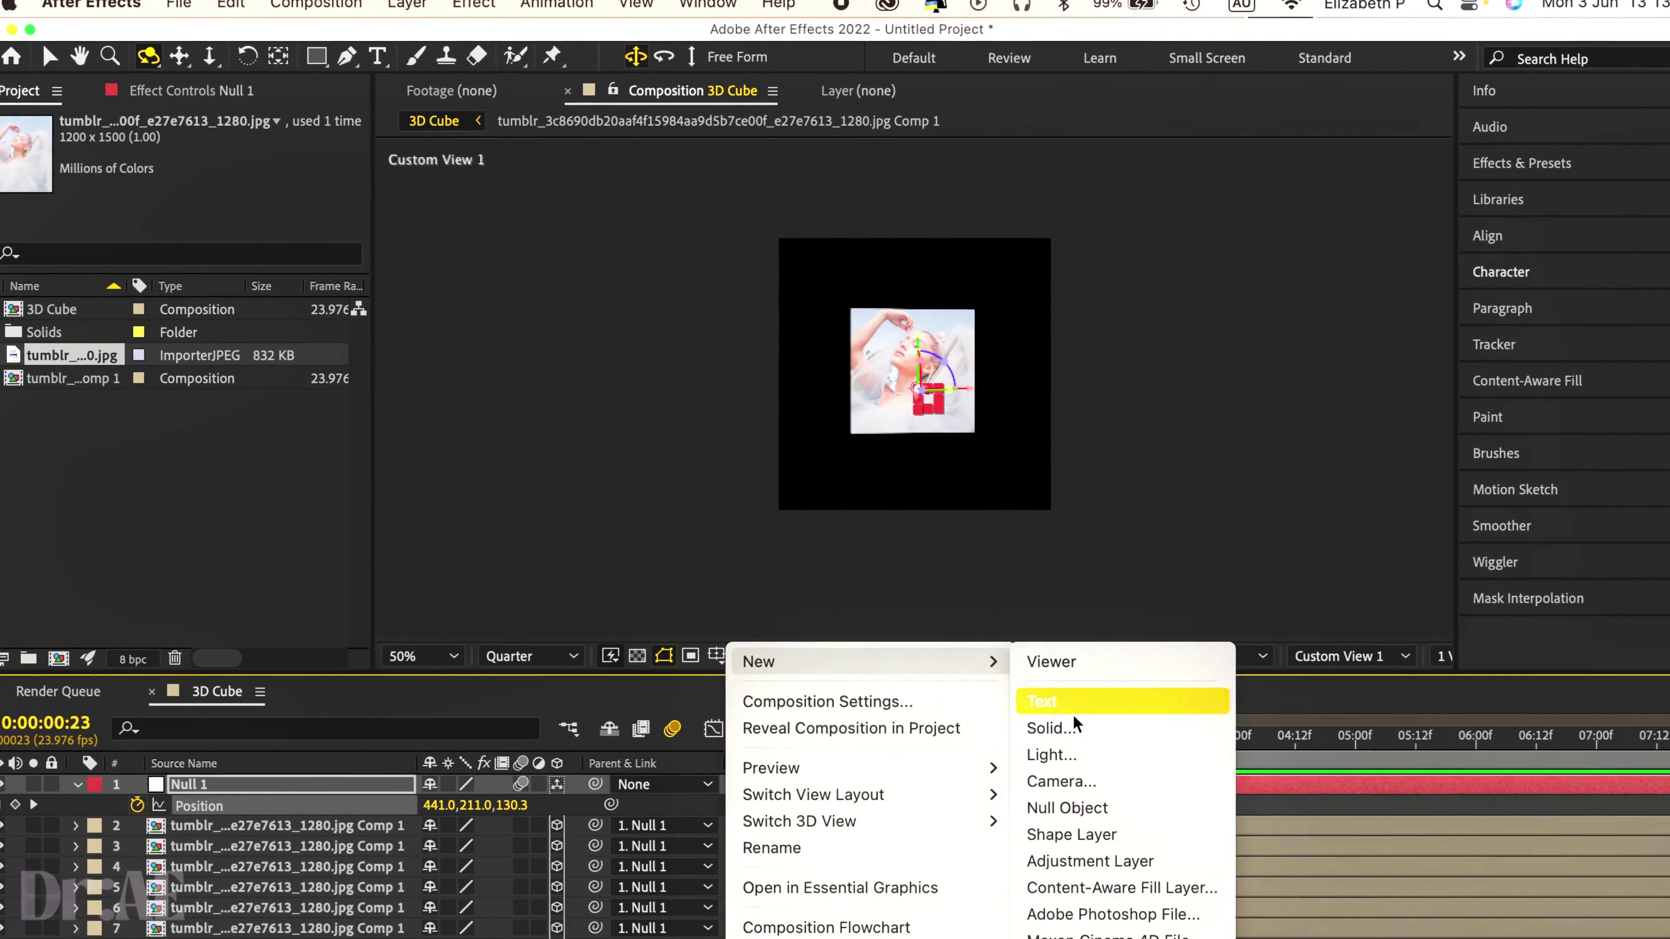
click(1088, 798)
- Inspect the cube and the nulls from several angles and at different times, and play back the animation
drag(894, 451, 794, 448)
key(v)
key(c)
drag(921, 615, 839, 795)
drag(815, 659, 848, 429)
drag(834, 740, 963, 739)
key(c)
drag(823, 454, 848, 380)
key(c)
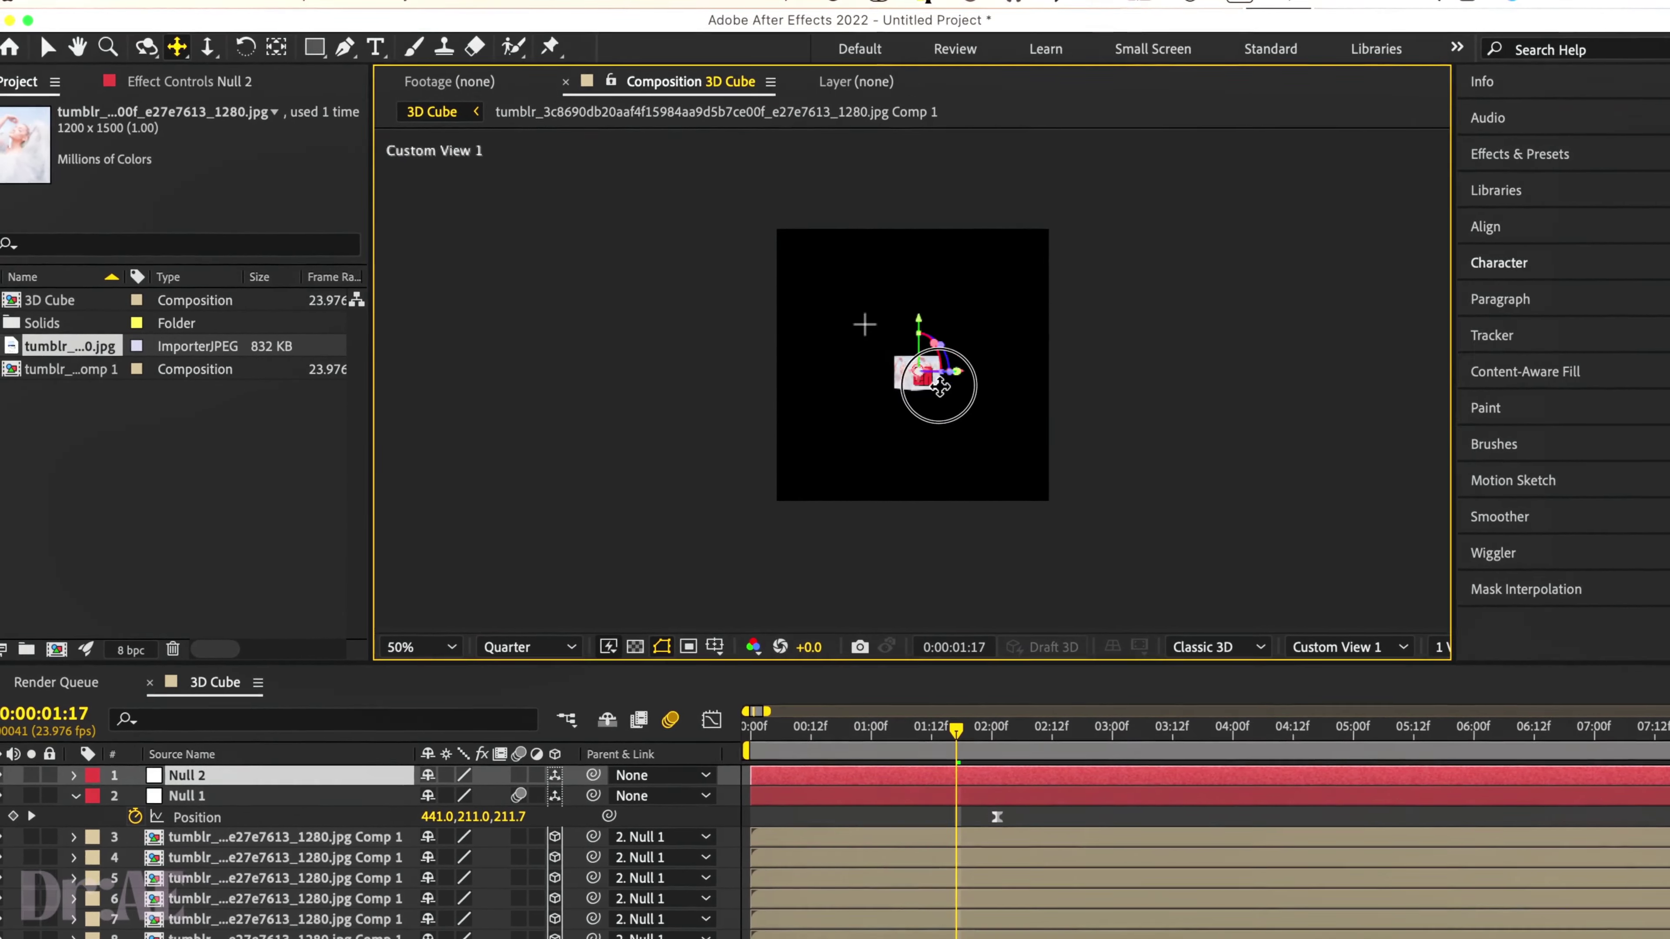
key(space)
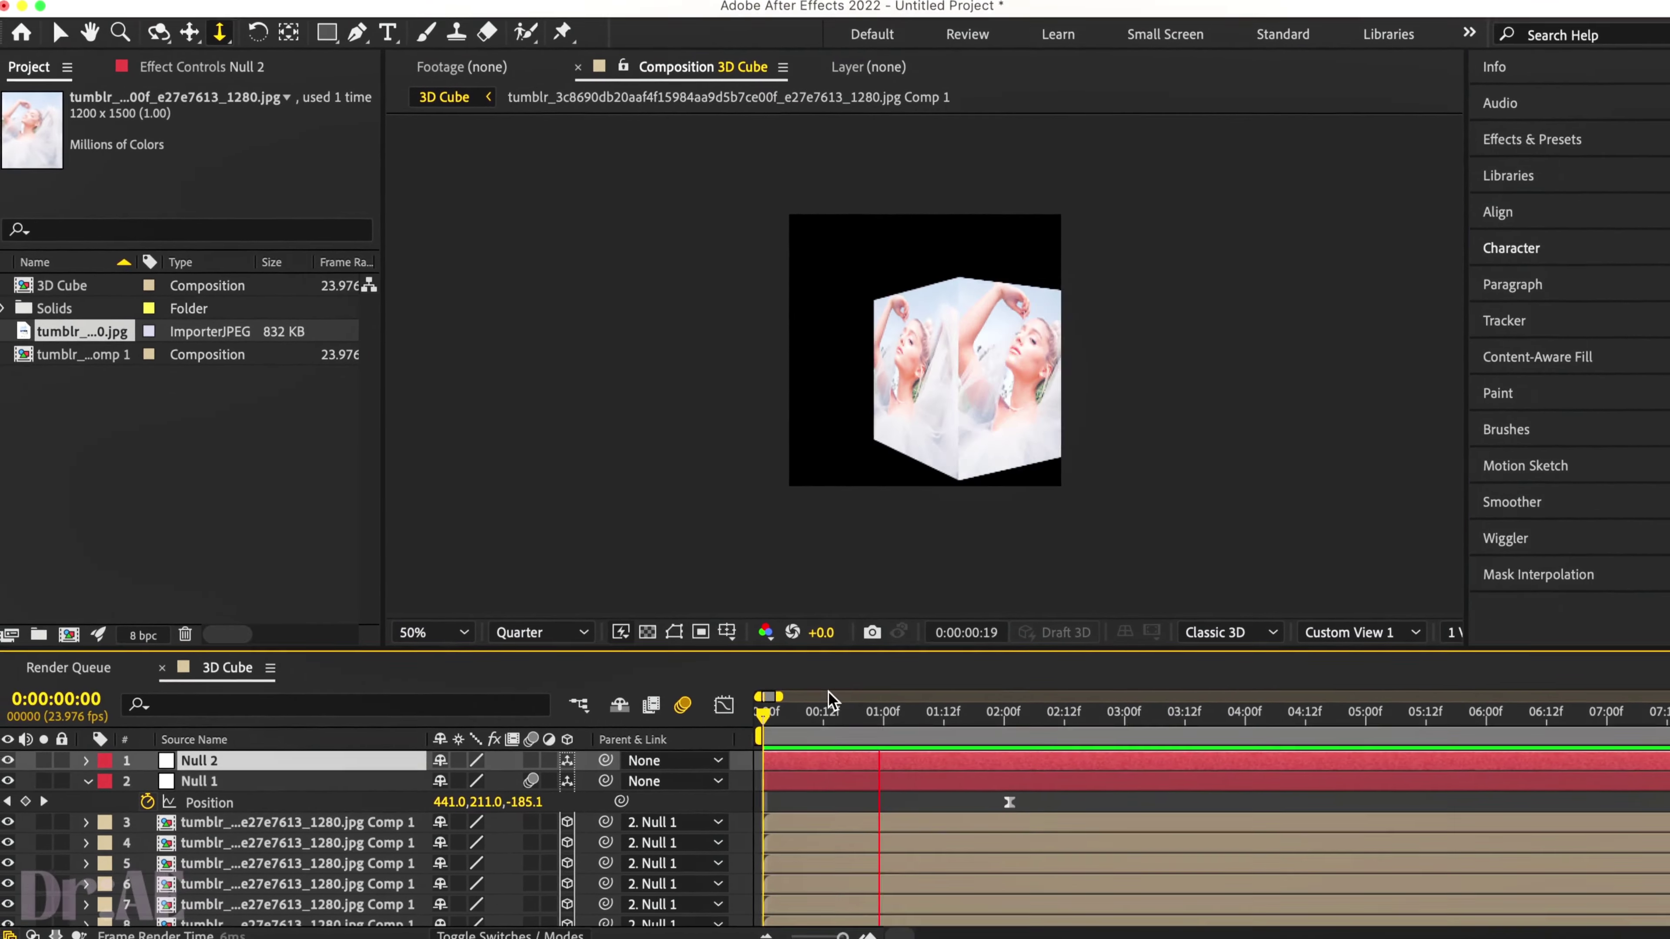
- Reframe the cube from the front in the custom view and check its placement at the start and mid-animation
drag(971, 449, 878, 473)
key(c)
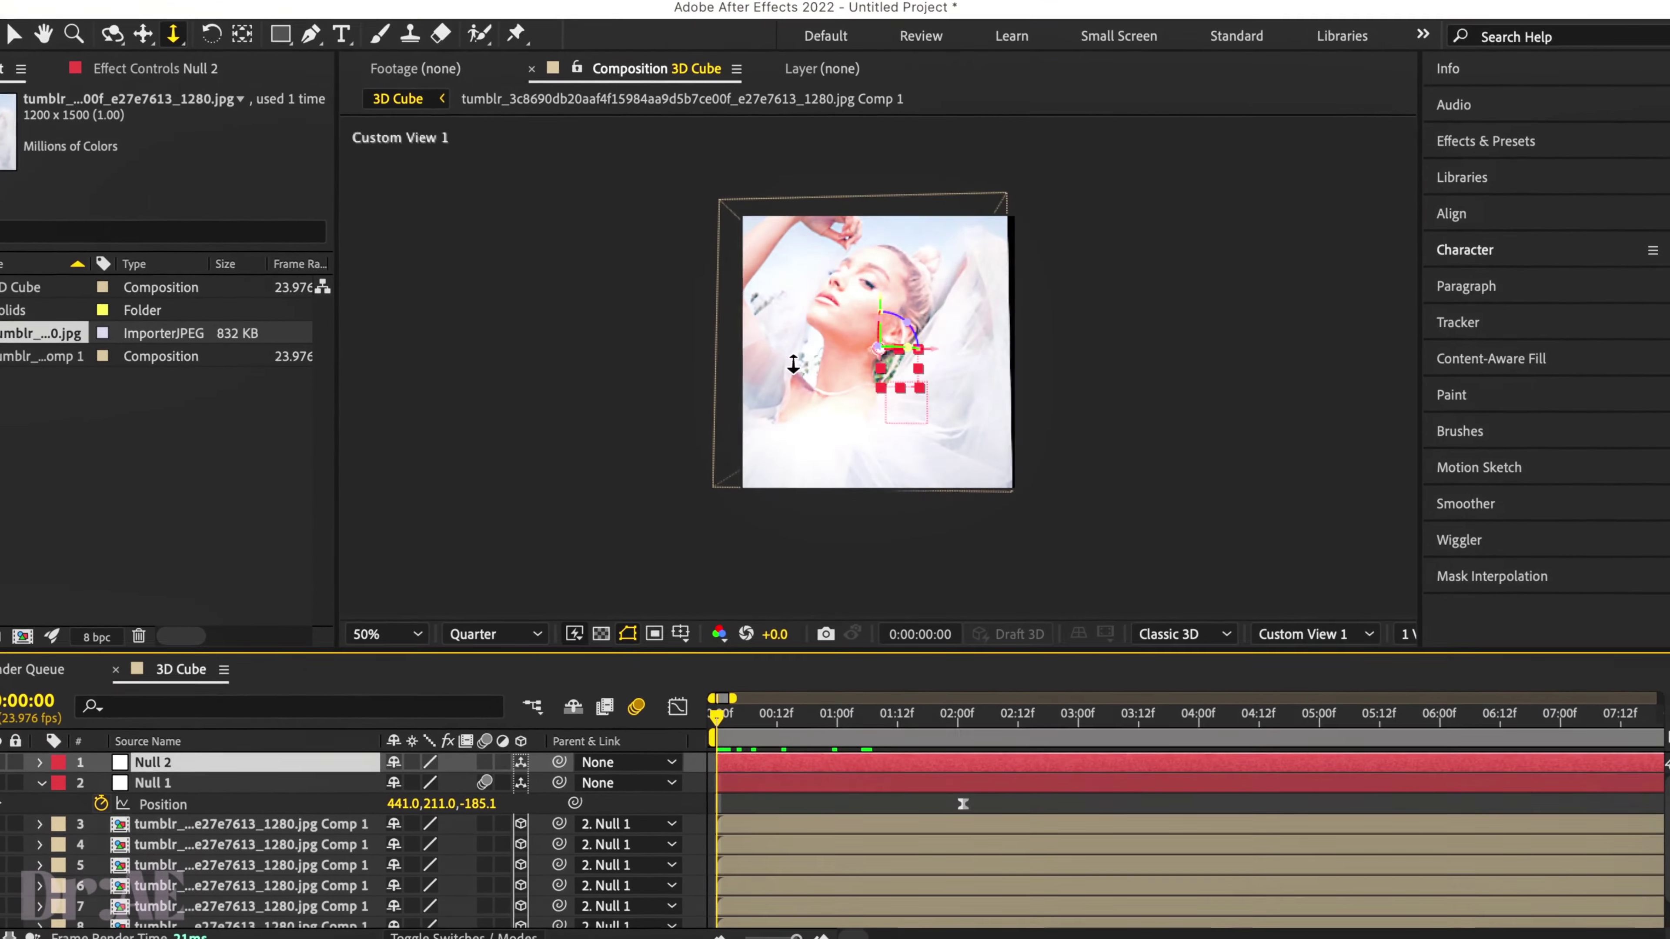
key(c)
drag(874, 387, 898, 496)
key(space)
key(c)
key(c)
drag(903, 434, 757, 395)
drag(738, 736, 923, 732)
drag(844, 539, 840, 432)
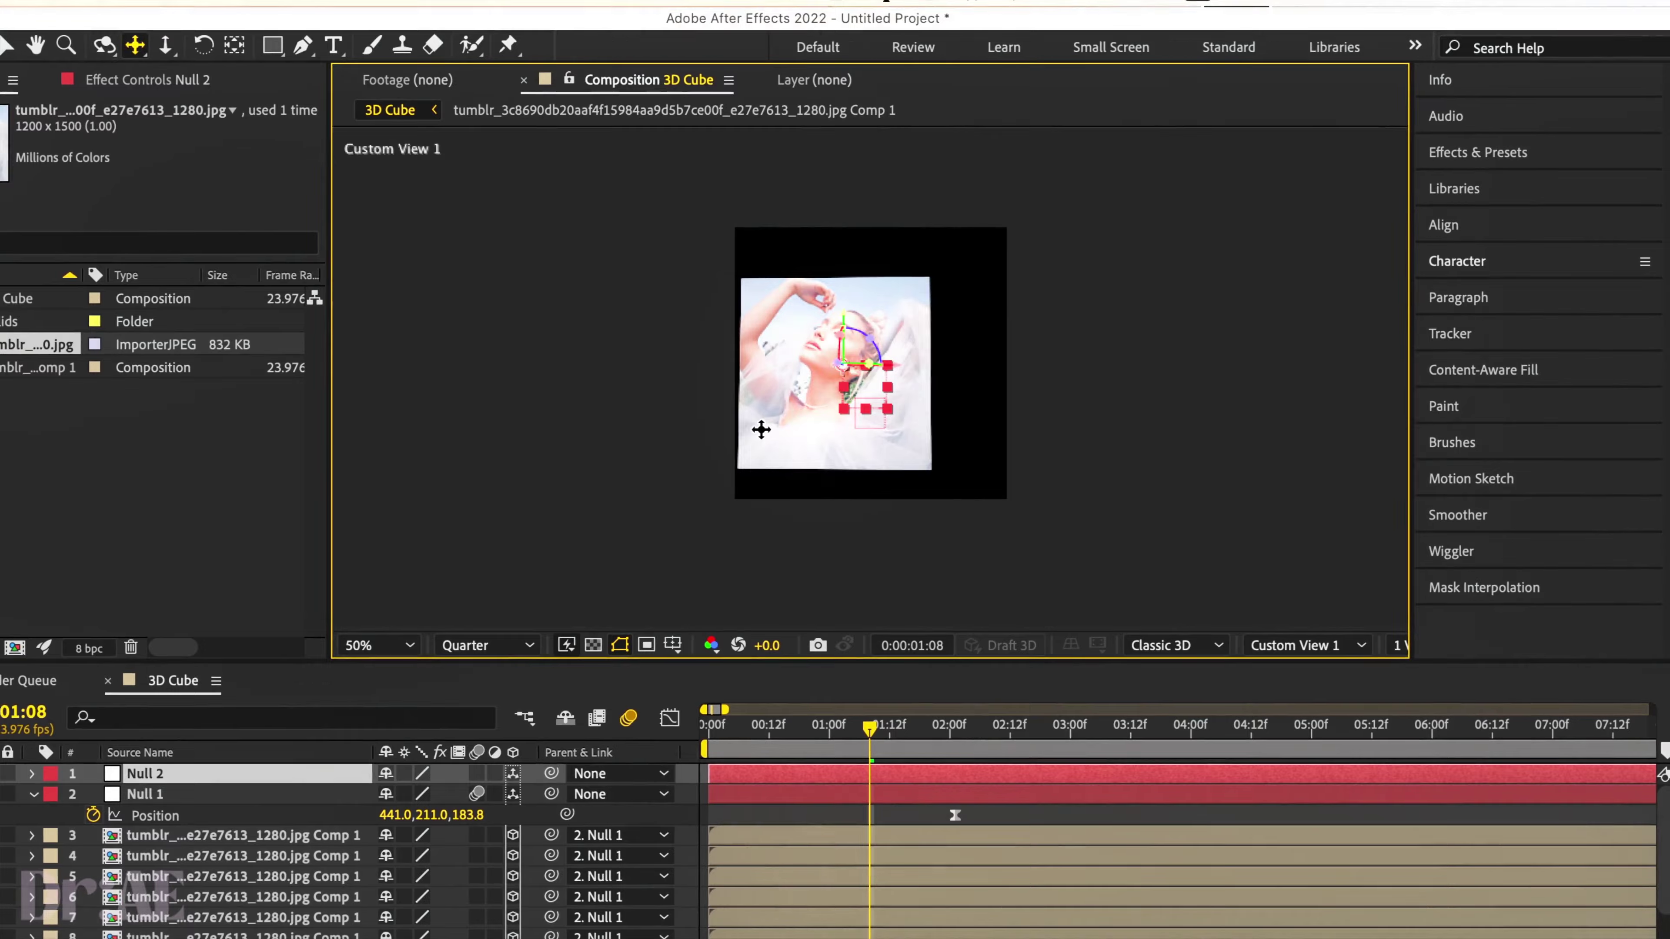
- Center the cube in the custom view and check the framing across the first two seconds of the zoom
key(c)
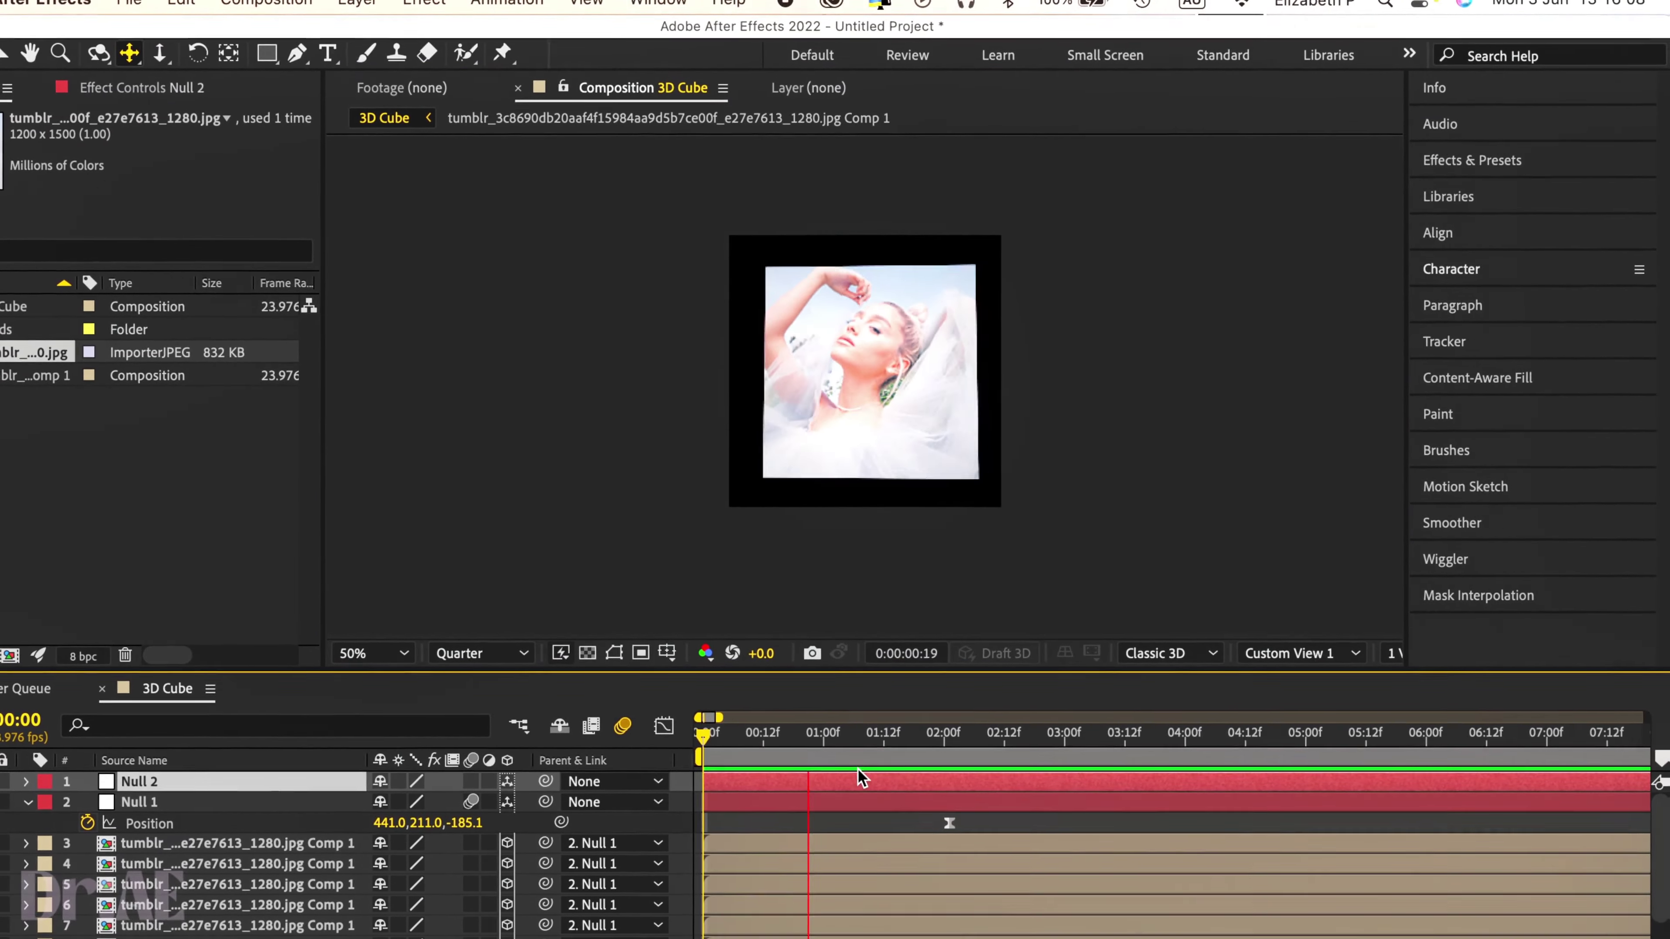
key(Home)
mouse_move(809, 406)
mouse_down()
mouse_move(809, 435)
mouse_move(813, 403)
mouse_up()
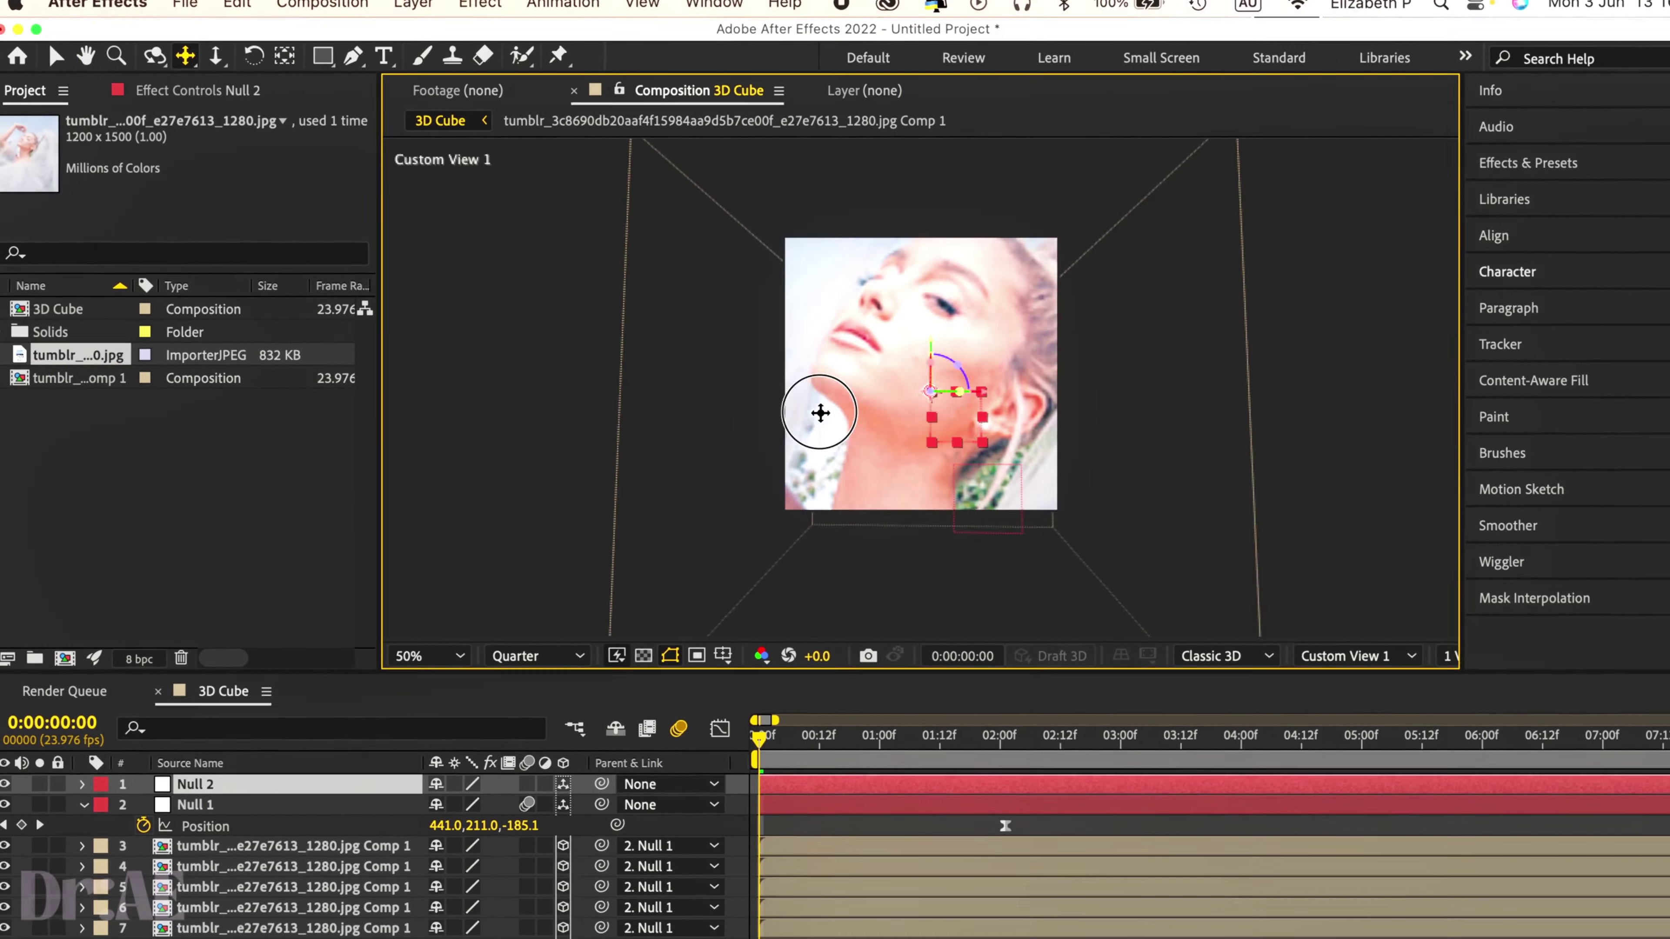
key(c)
key(c)
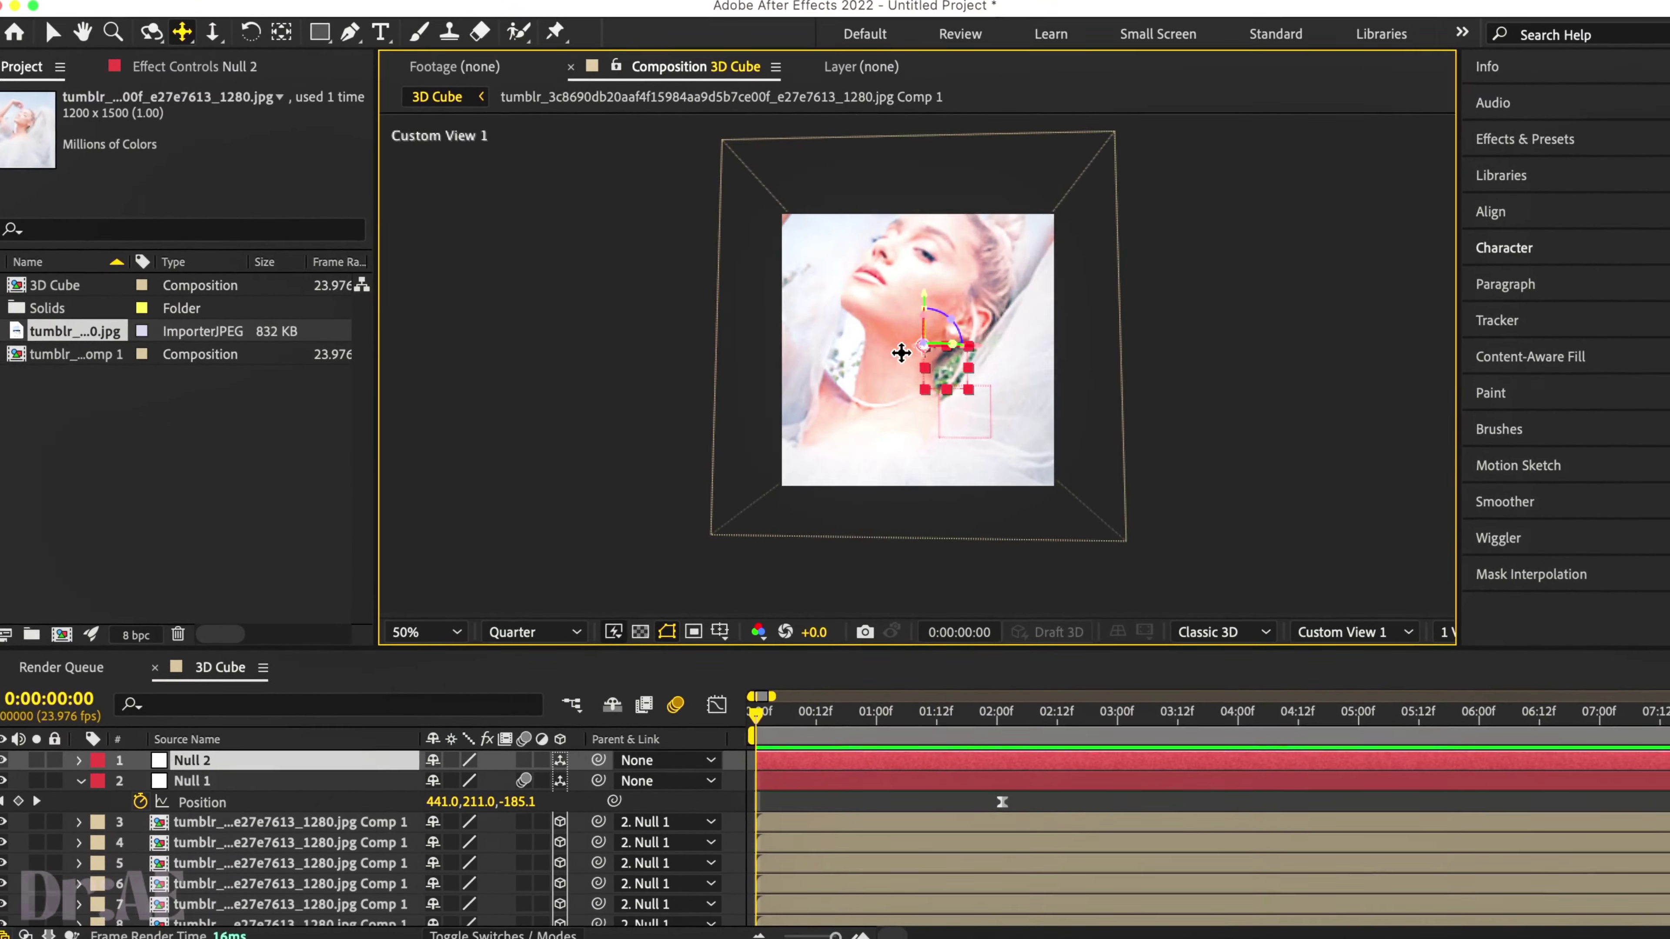
key(c)
click(976, 714)
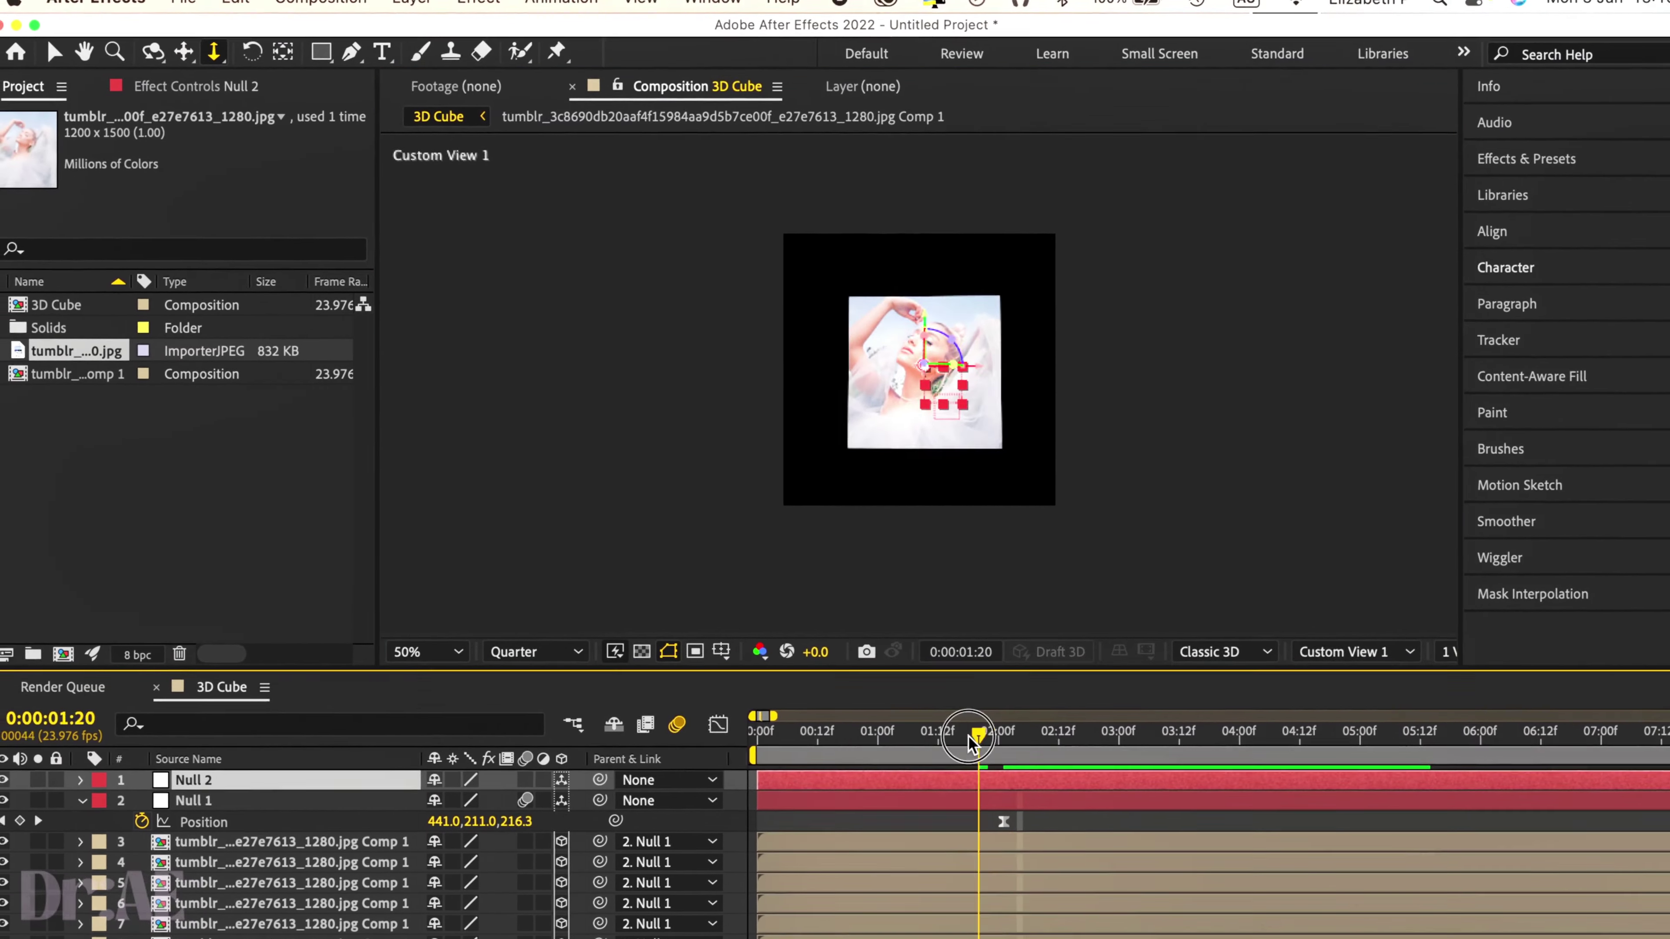
drag(973, 740, 735, 765)
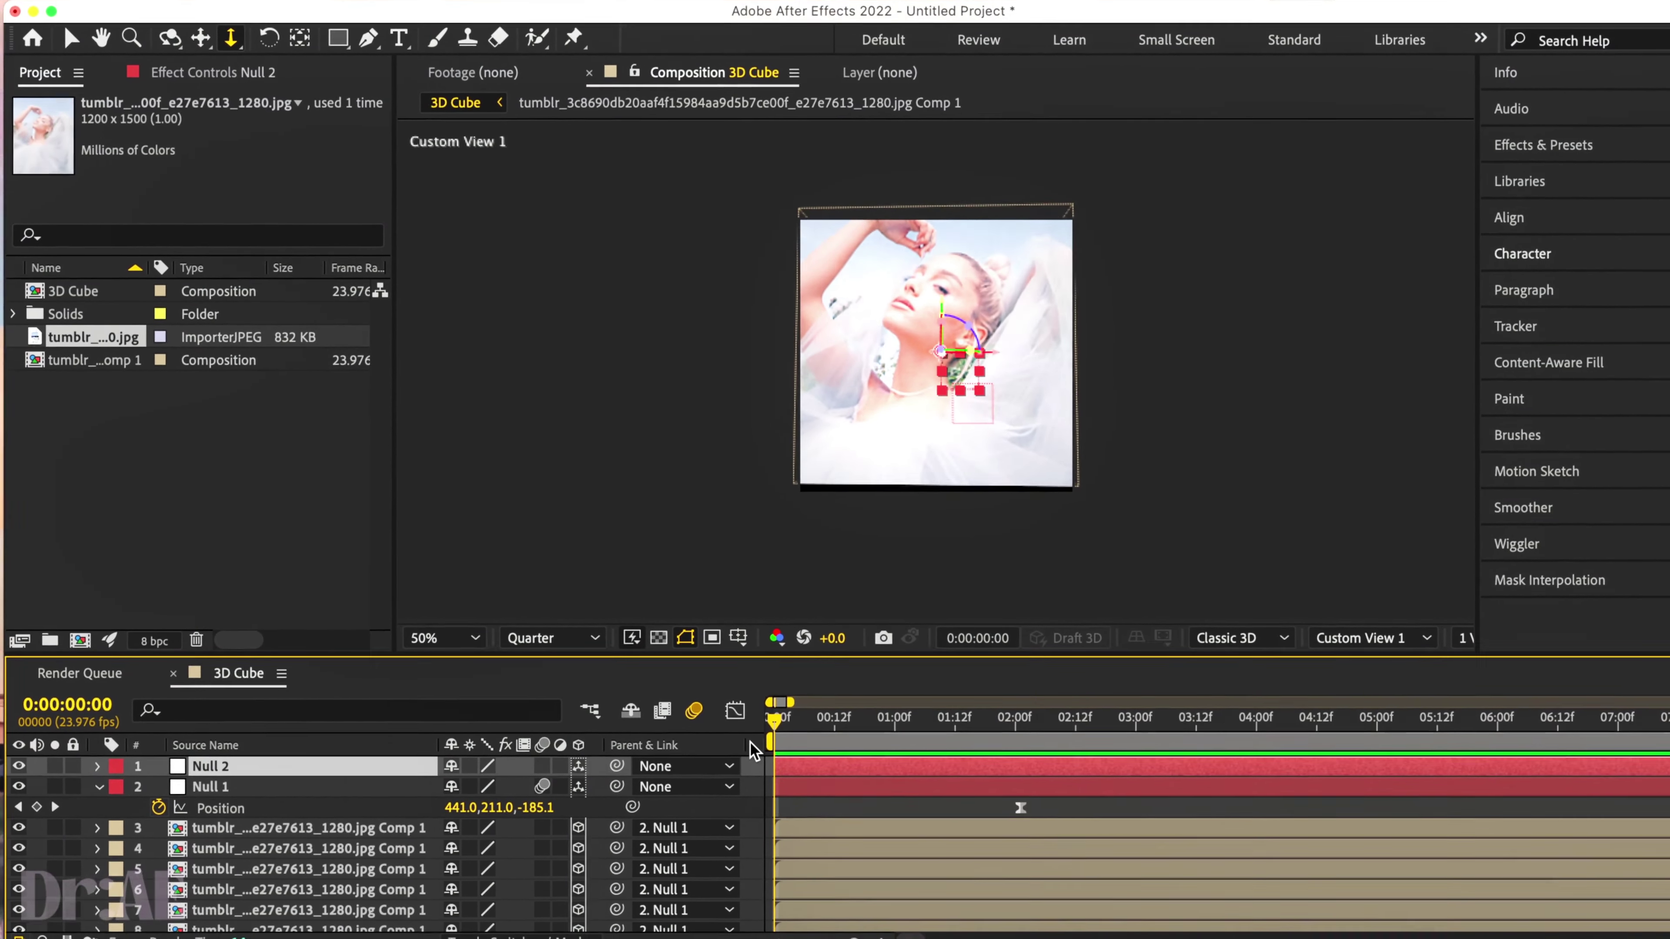
- Enable motion blur on Null 2 and set an Orientation keyframe for it at the first frame
click(401, 824)
click(830, 760)
key(r)
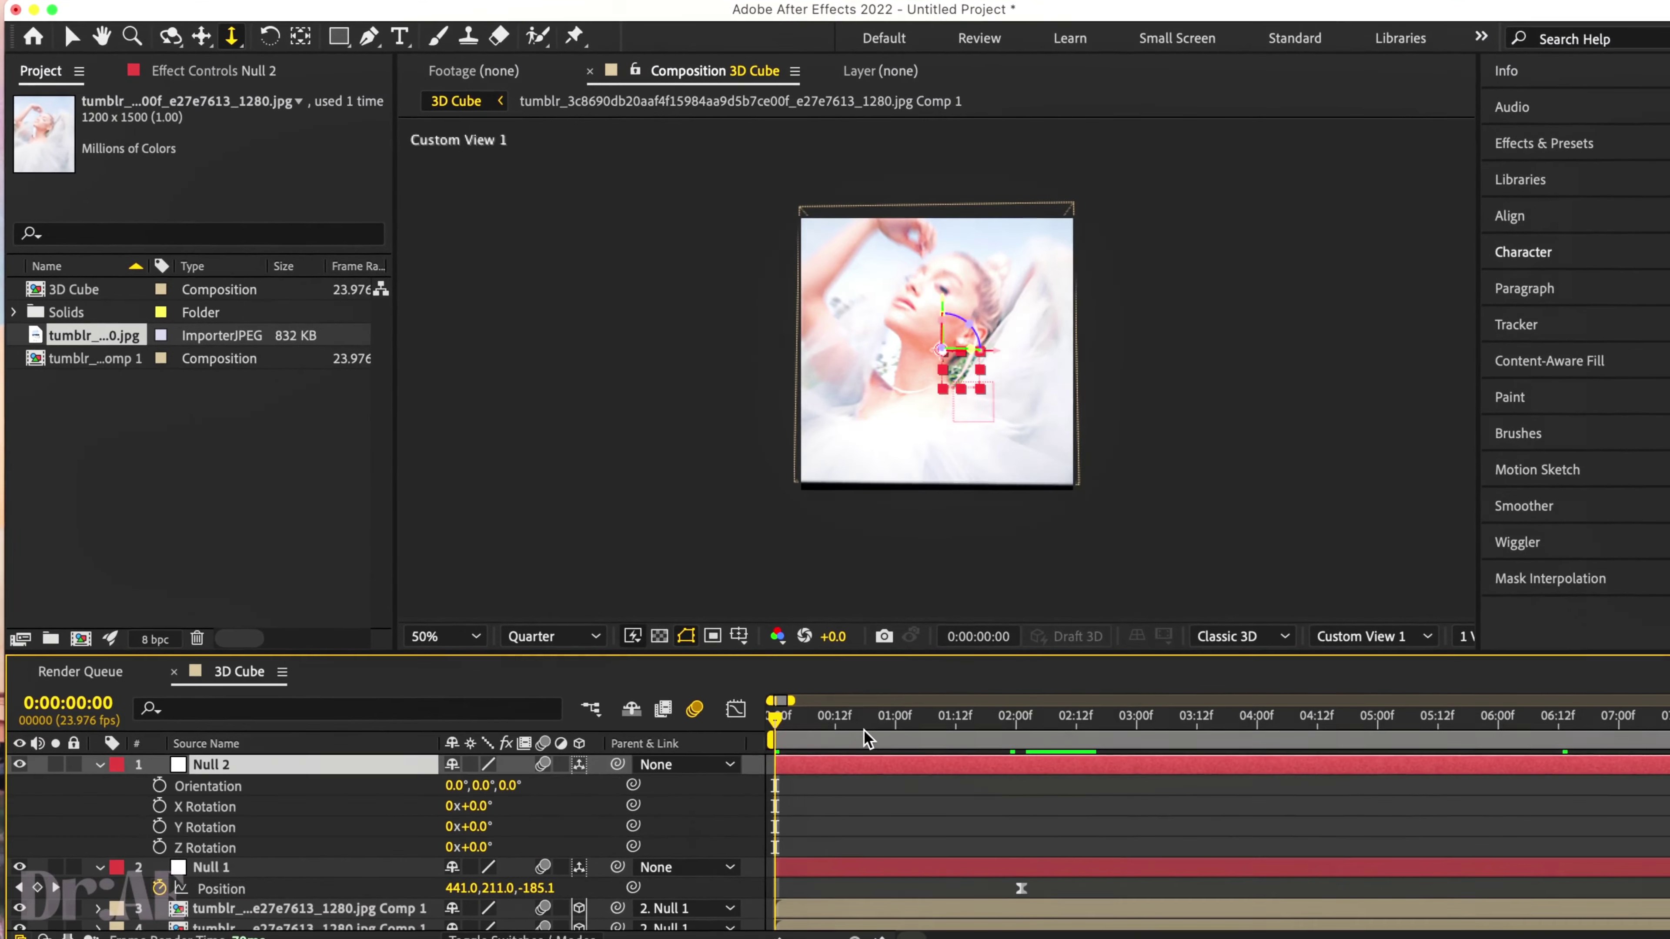
click(160, 786)
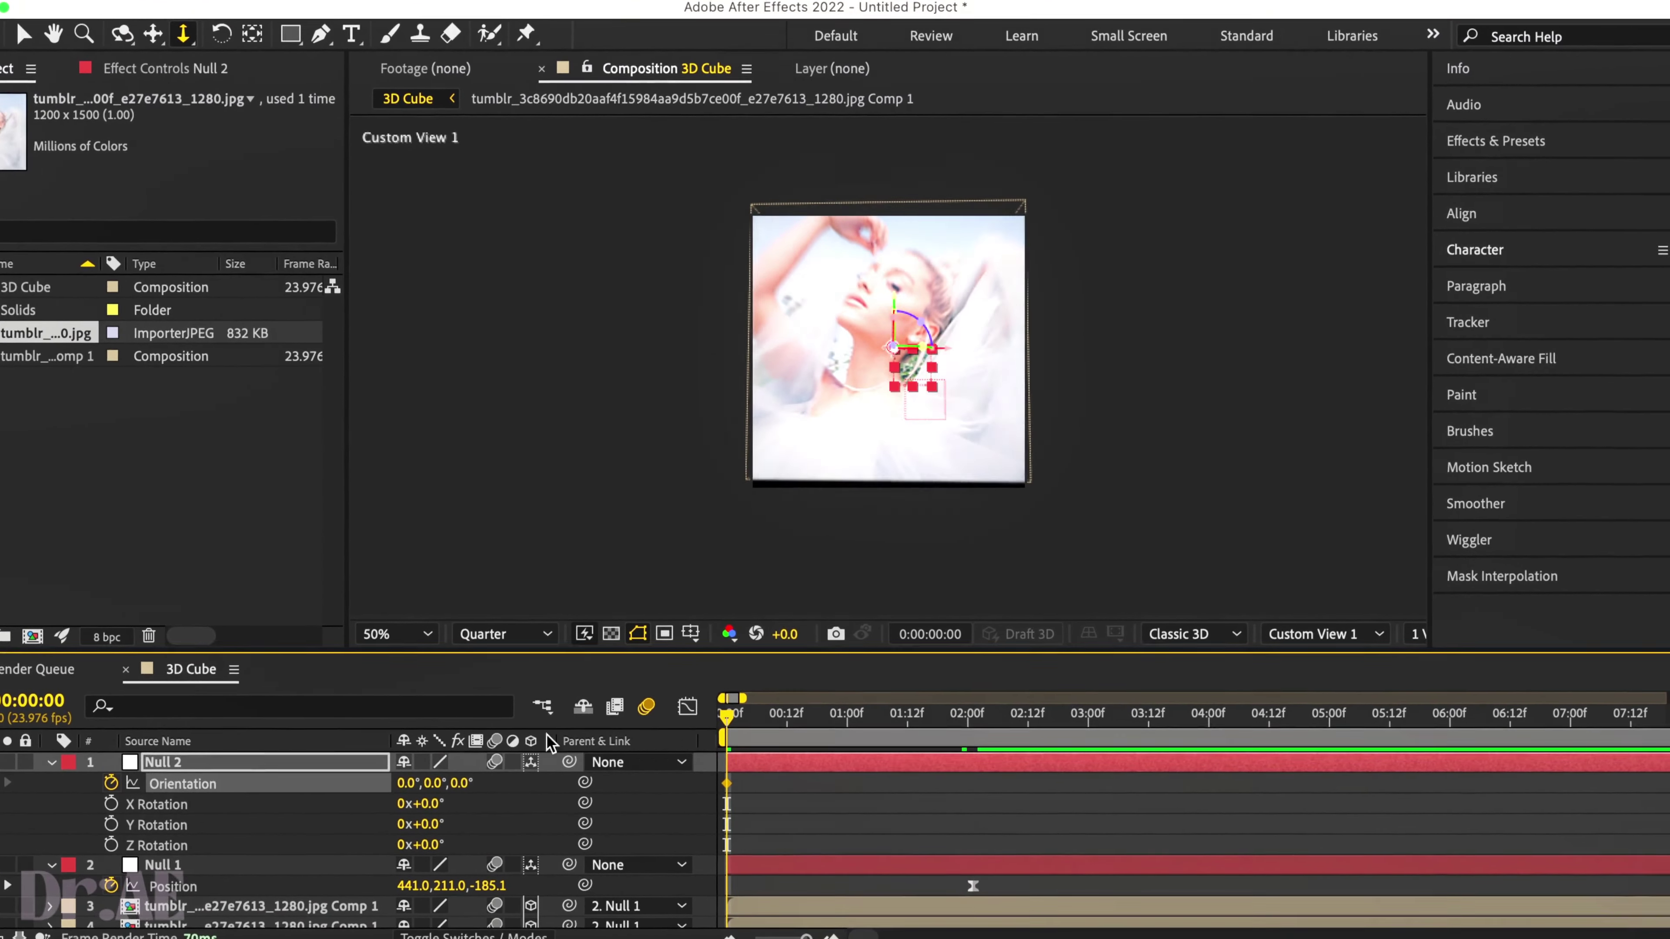
- Parent Null 1 to Null 2 and animate Null 2's Y orientation from 297° over about two seconds
drag(776, 786, 1001, 786)
drag(498, 789, 482, 798)
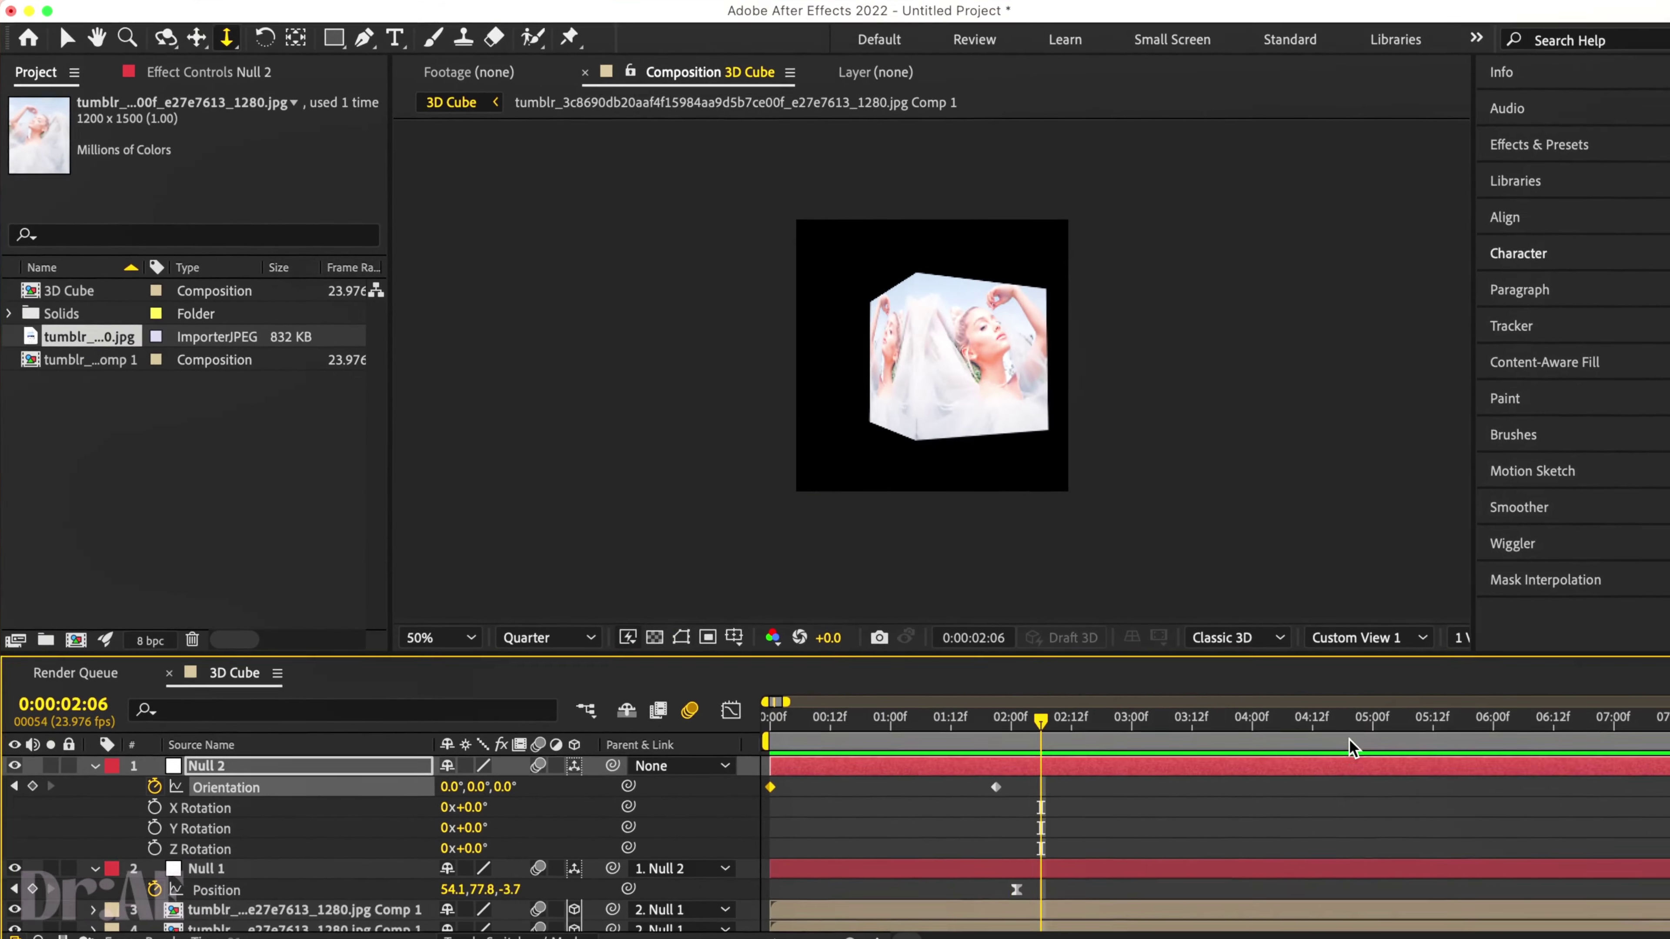
key(space)
- Easy-ease Null 2's orientation keyframes and shape their speed curve to start fast and slow down gradually
drag(992, 785, 756, 793)
key(F9)
click(726, 708)
drag(754, 911, 709, 896)
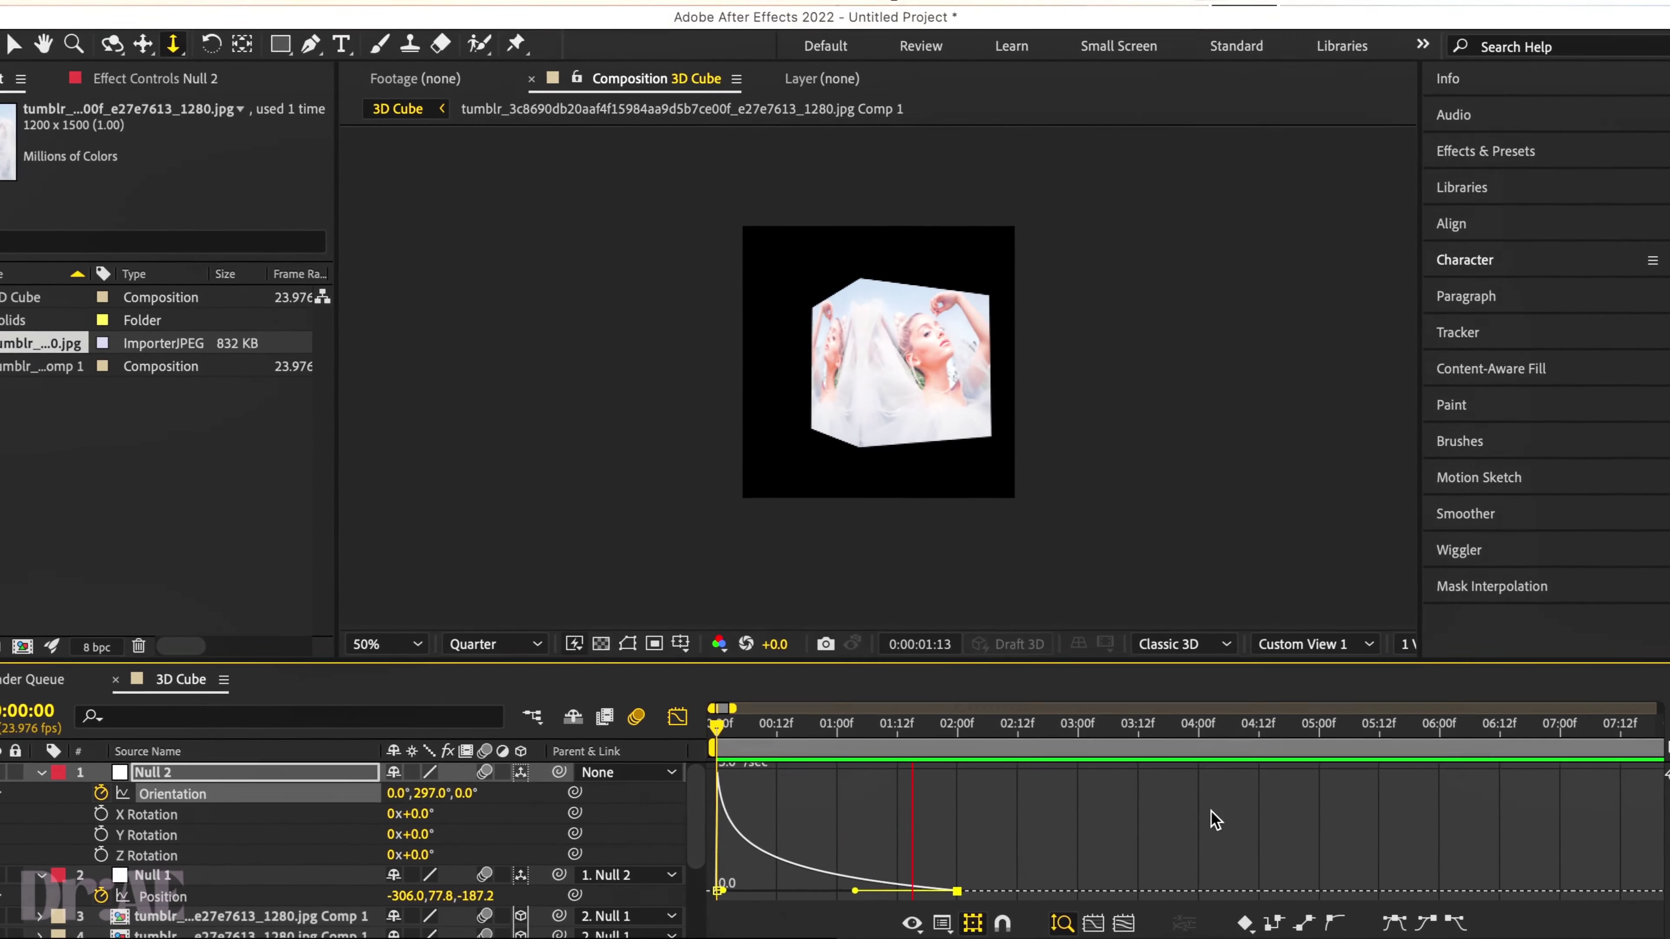
key(shift+F3)
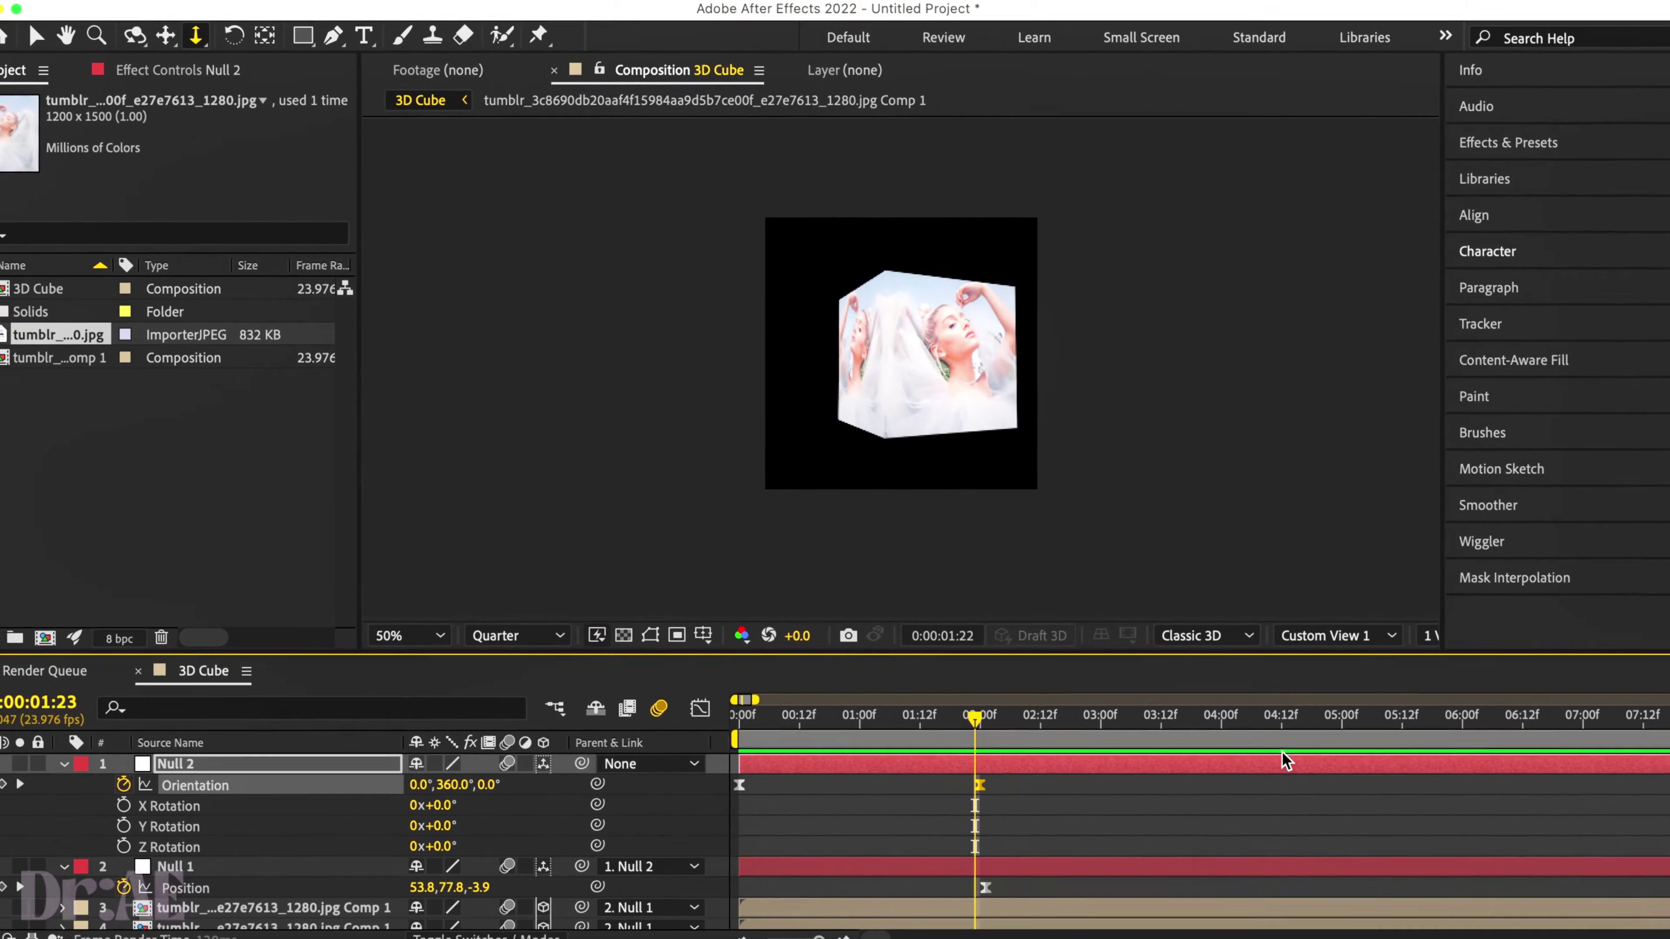
- Try starting the Null 1 layer more than a second later, move it back to the first frame and preview
drag(727, 869, 876, 880)
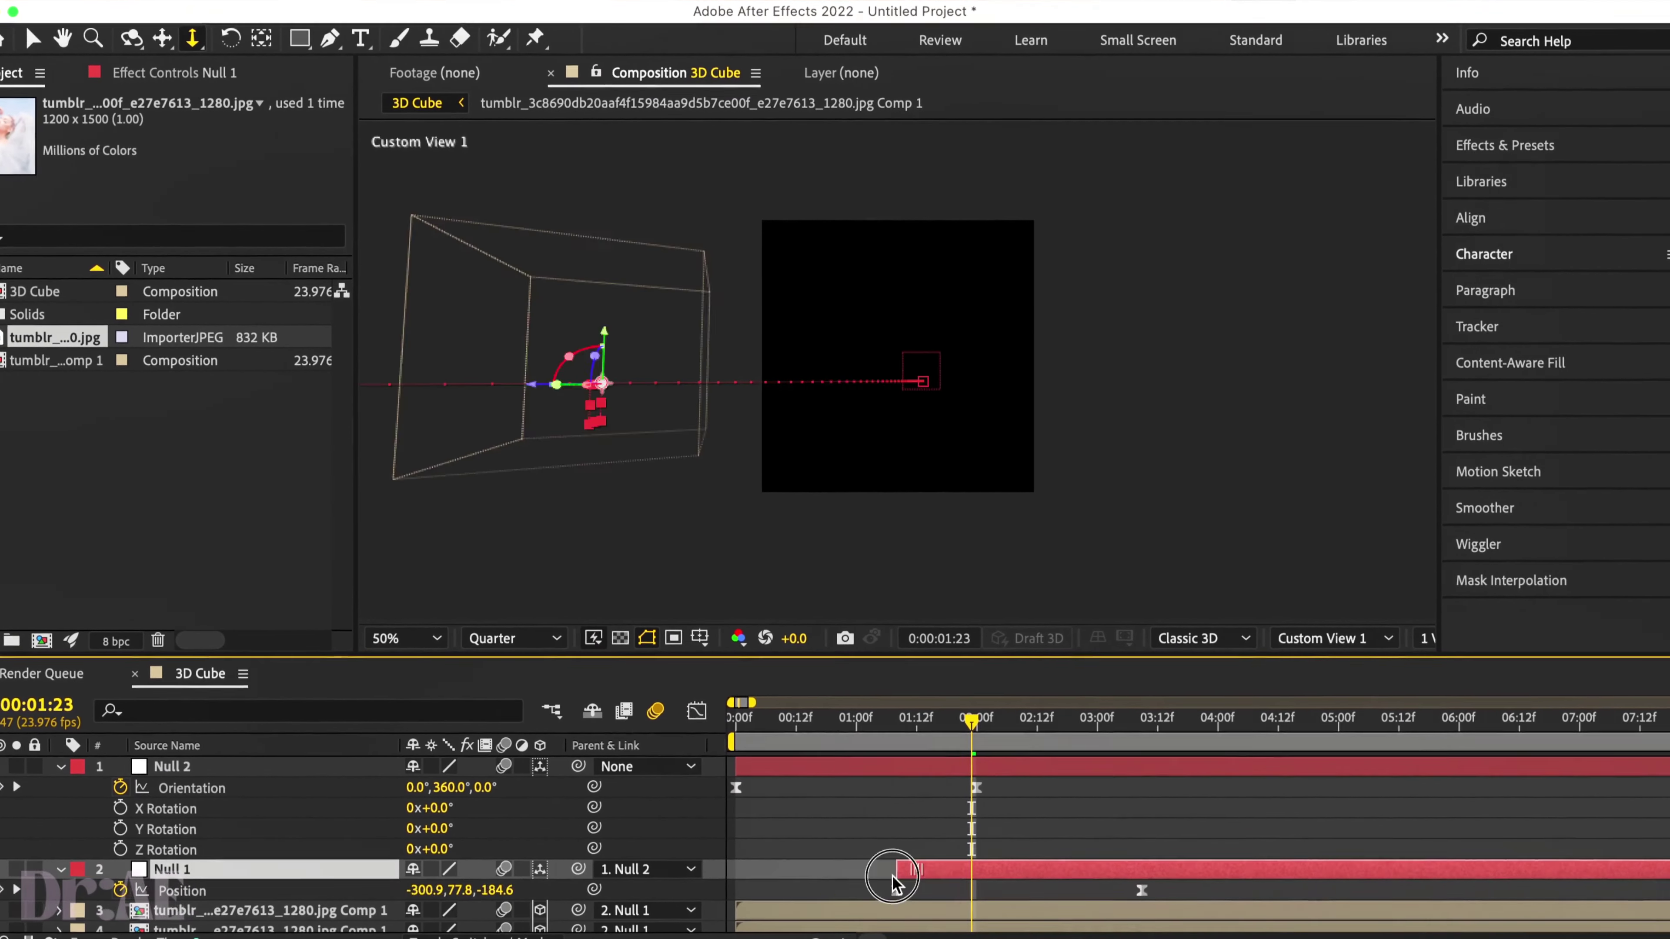
drag(891, 882, 730, 882)
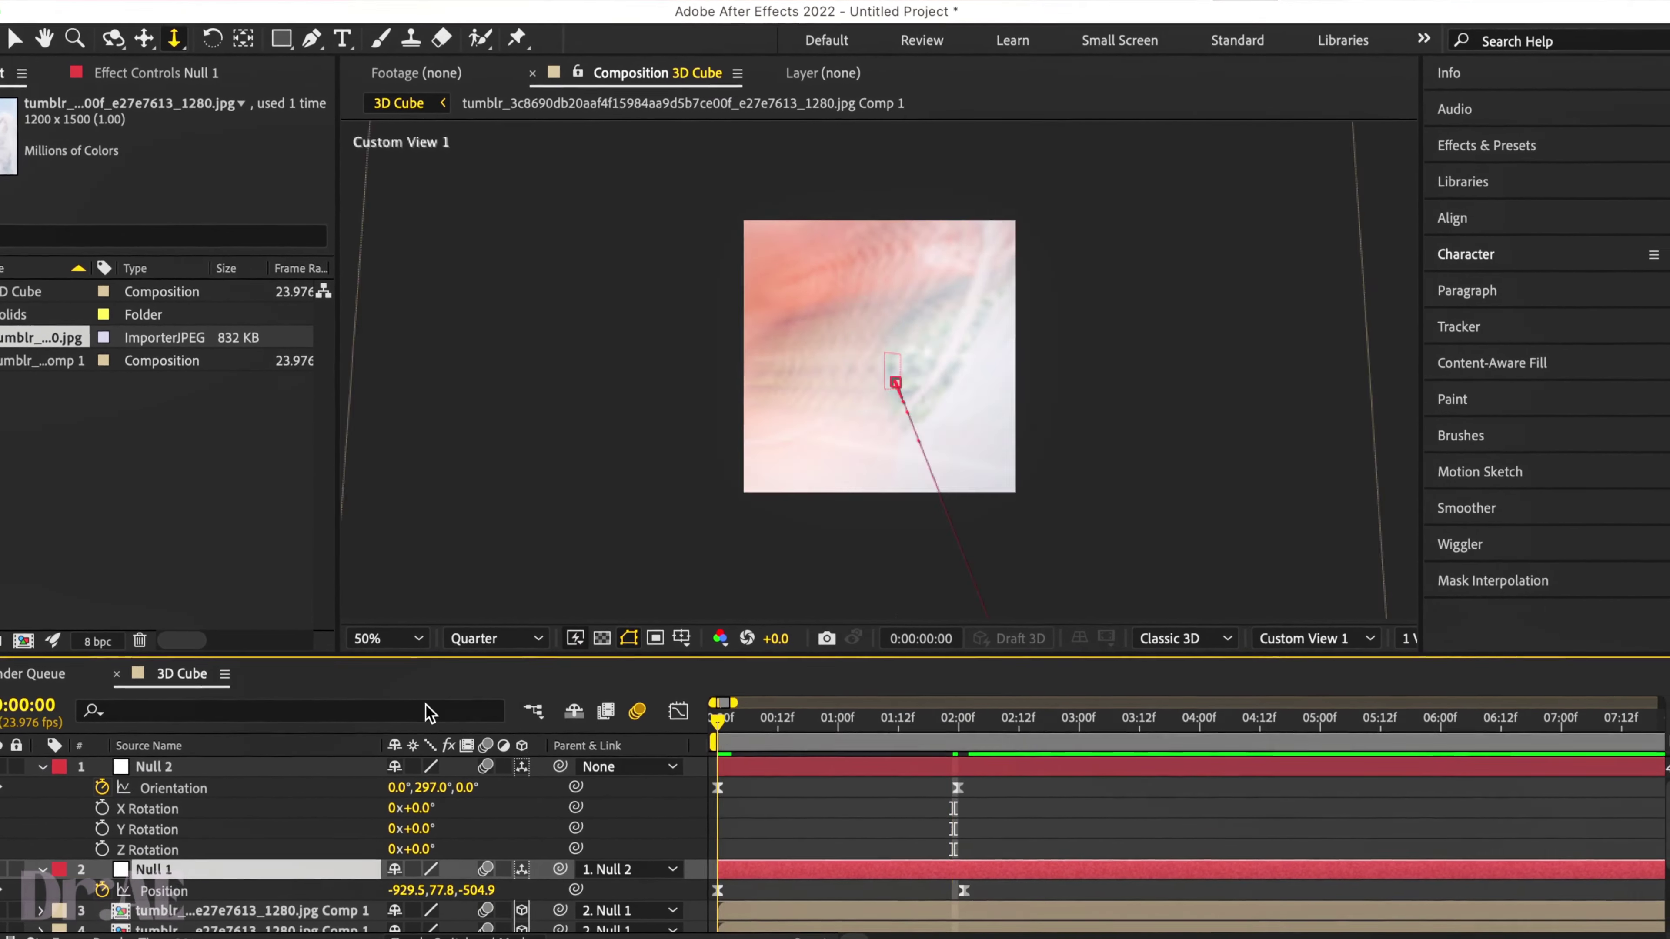
key(Home)
key(space)
key(space)
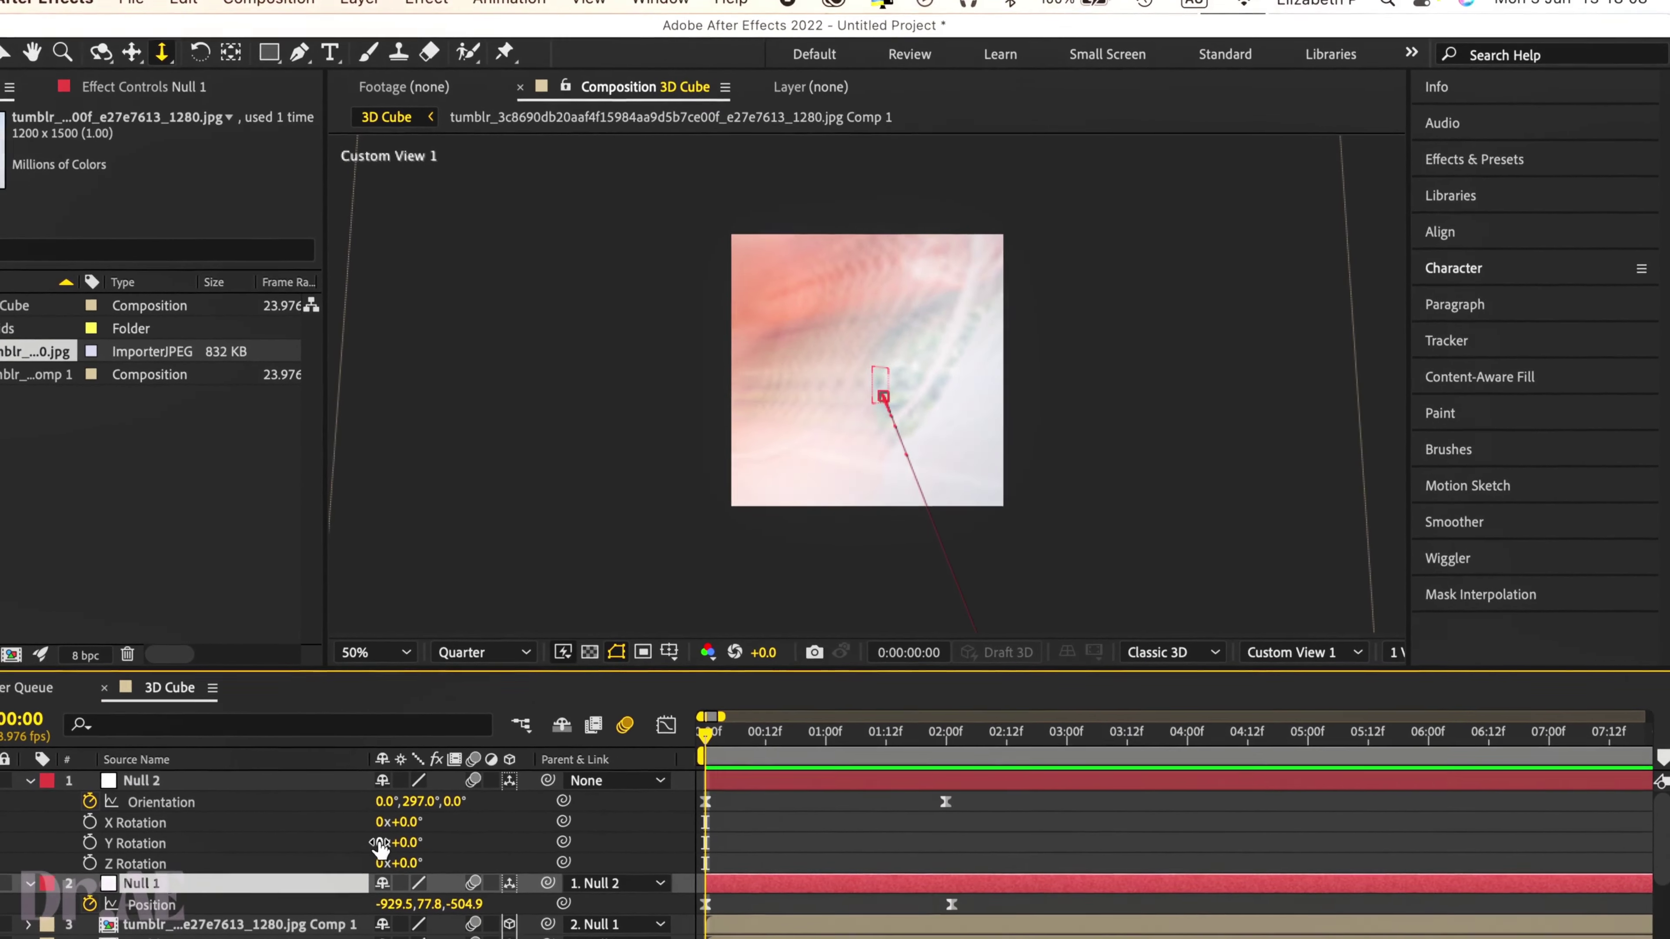
- Duplicate Null 2 and keyframe the copy's Y Rotation at 1x+0.0° at 0:00:01:06
click(379, 842)
text(1)
key(space)
key(super+d)
key(u)
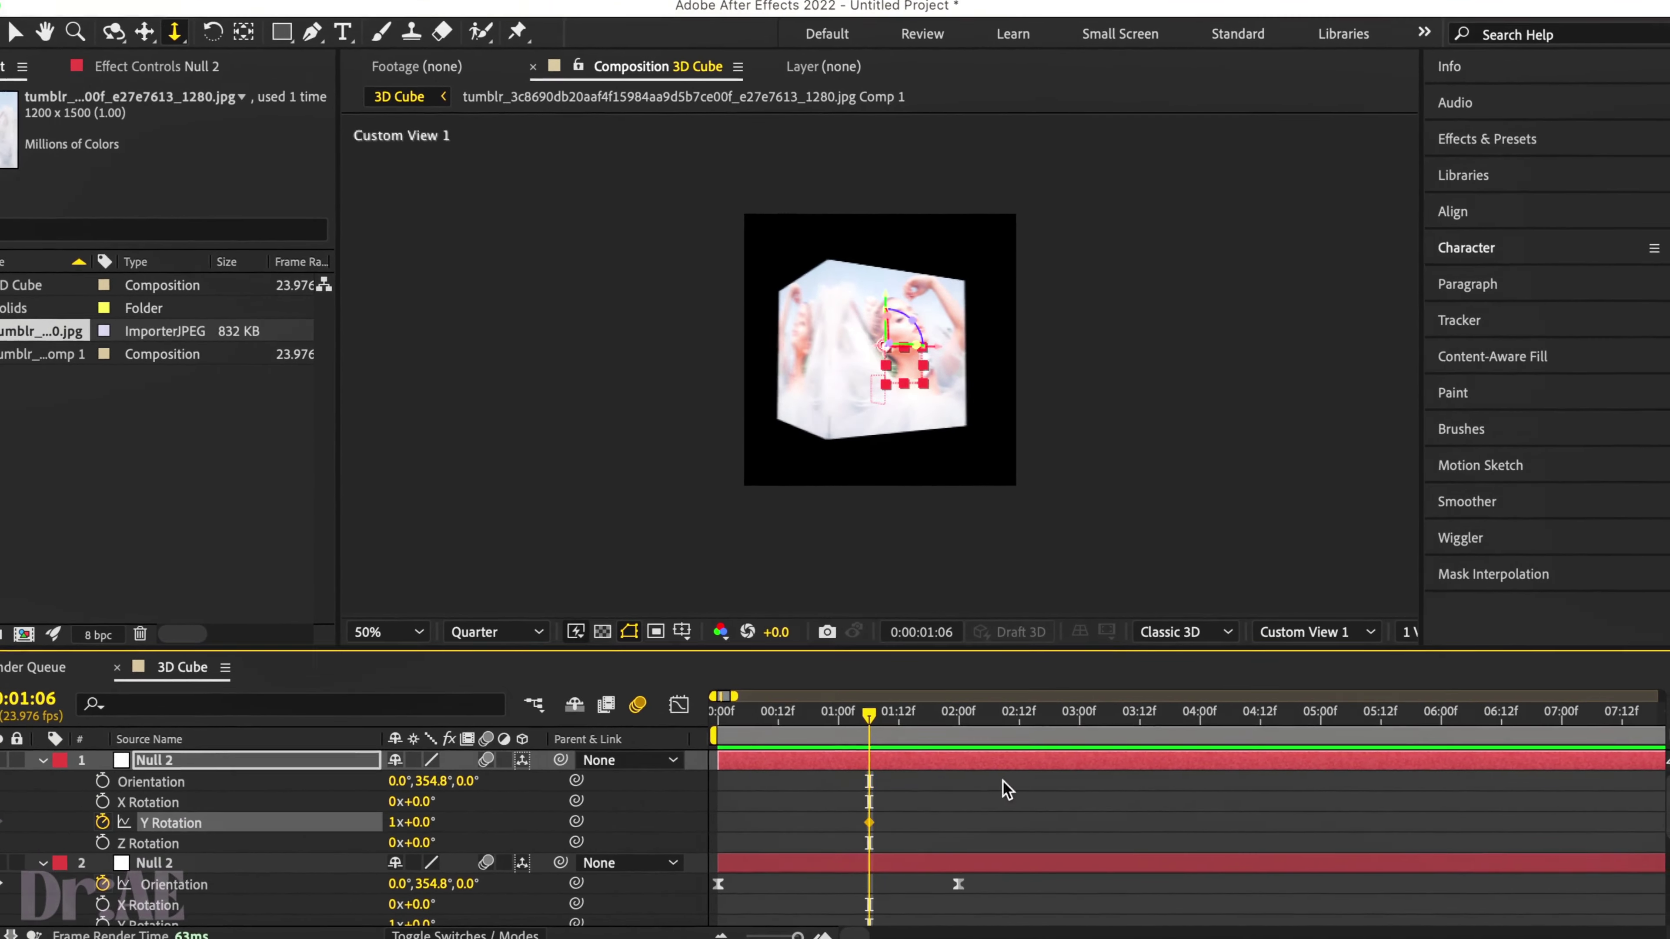
- Parent the original Null 2 to its copy and animate the copy's Y Rotation to 1x+244.0° at about 3 seconds with easy ease
drag(568, 874, 263, 771)
click(853, 729)
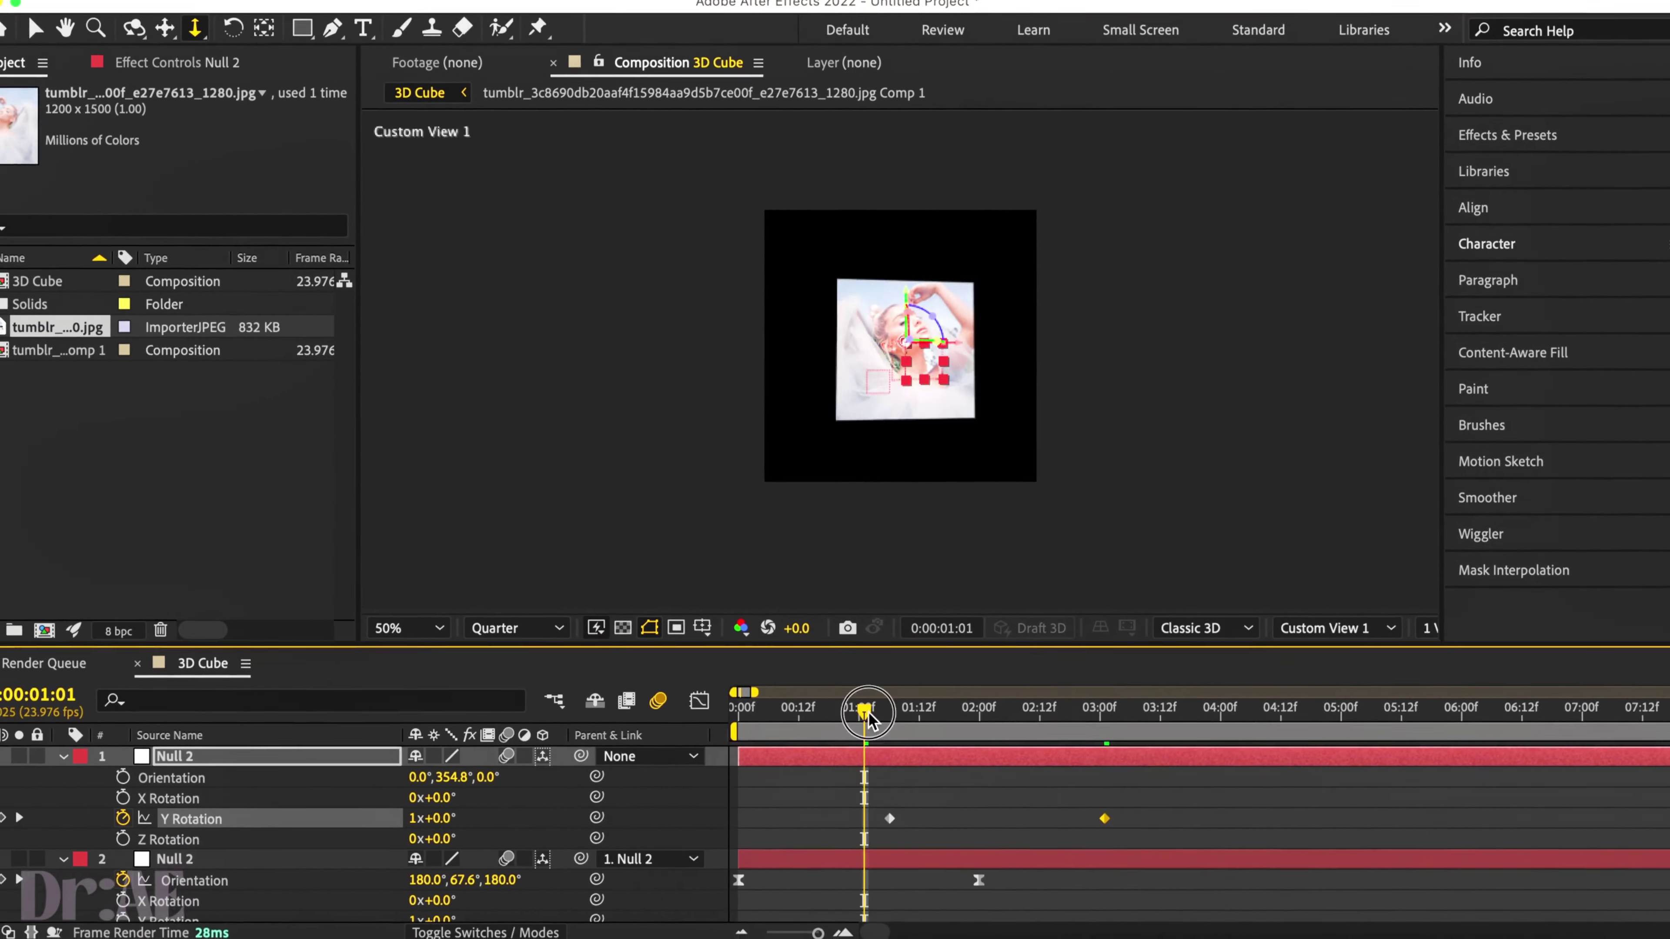
key(F9)
key(shift+F3)
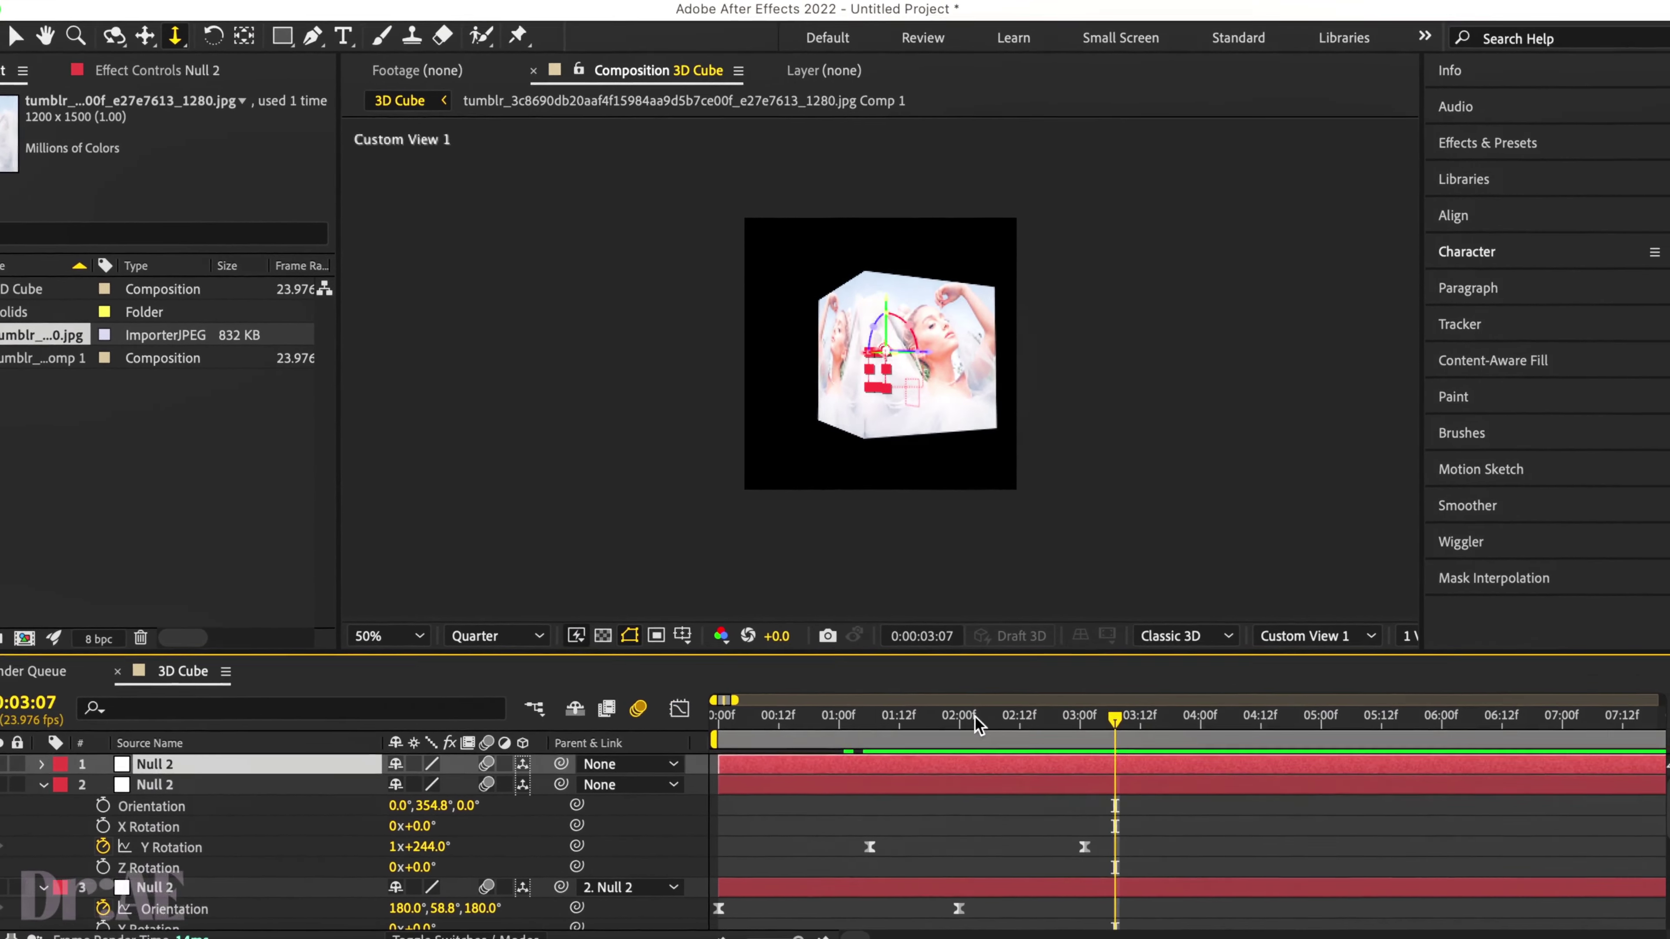
- Animate the top Null 2's X Rotation from 0x+198.0° to 1x+198.0° ending at 0:00:03:15, ease its speed curve and preview
click(1013, 718)
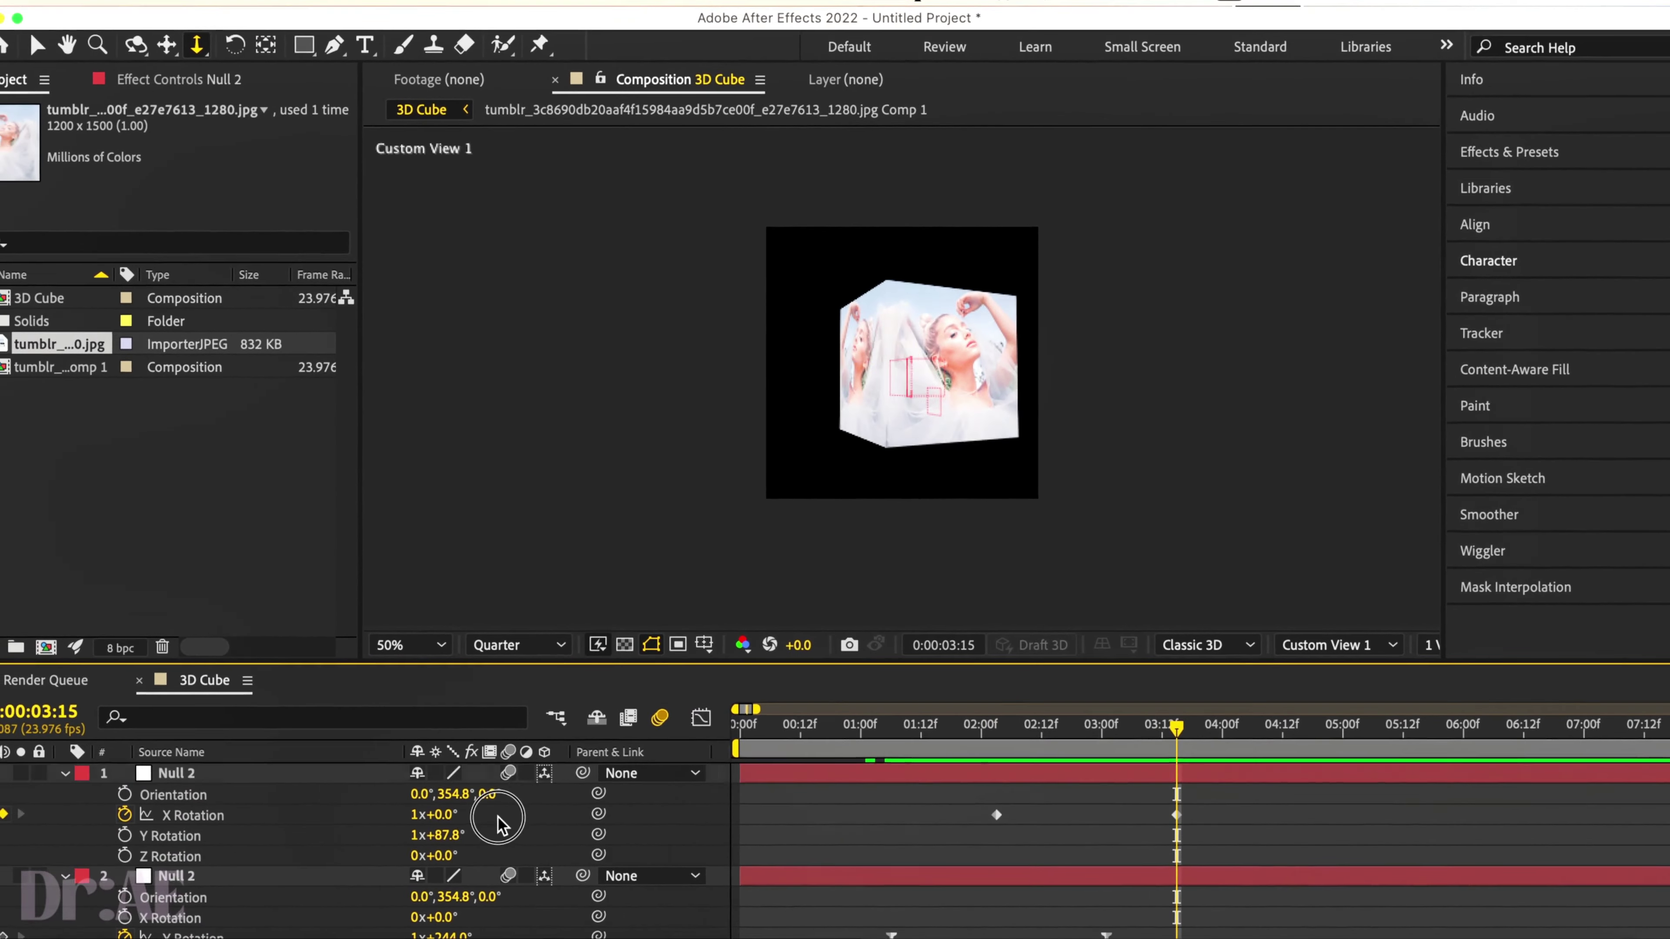
drag(415, 821, 595, 840)
key(shift+F3)
click(1062, 909)
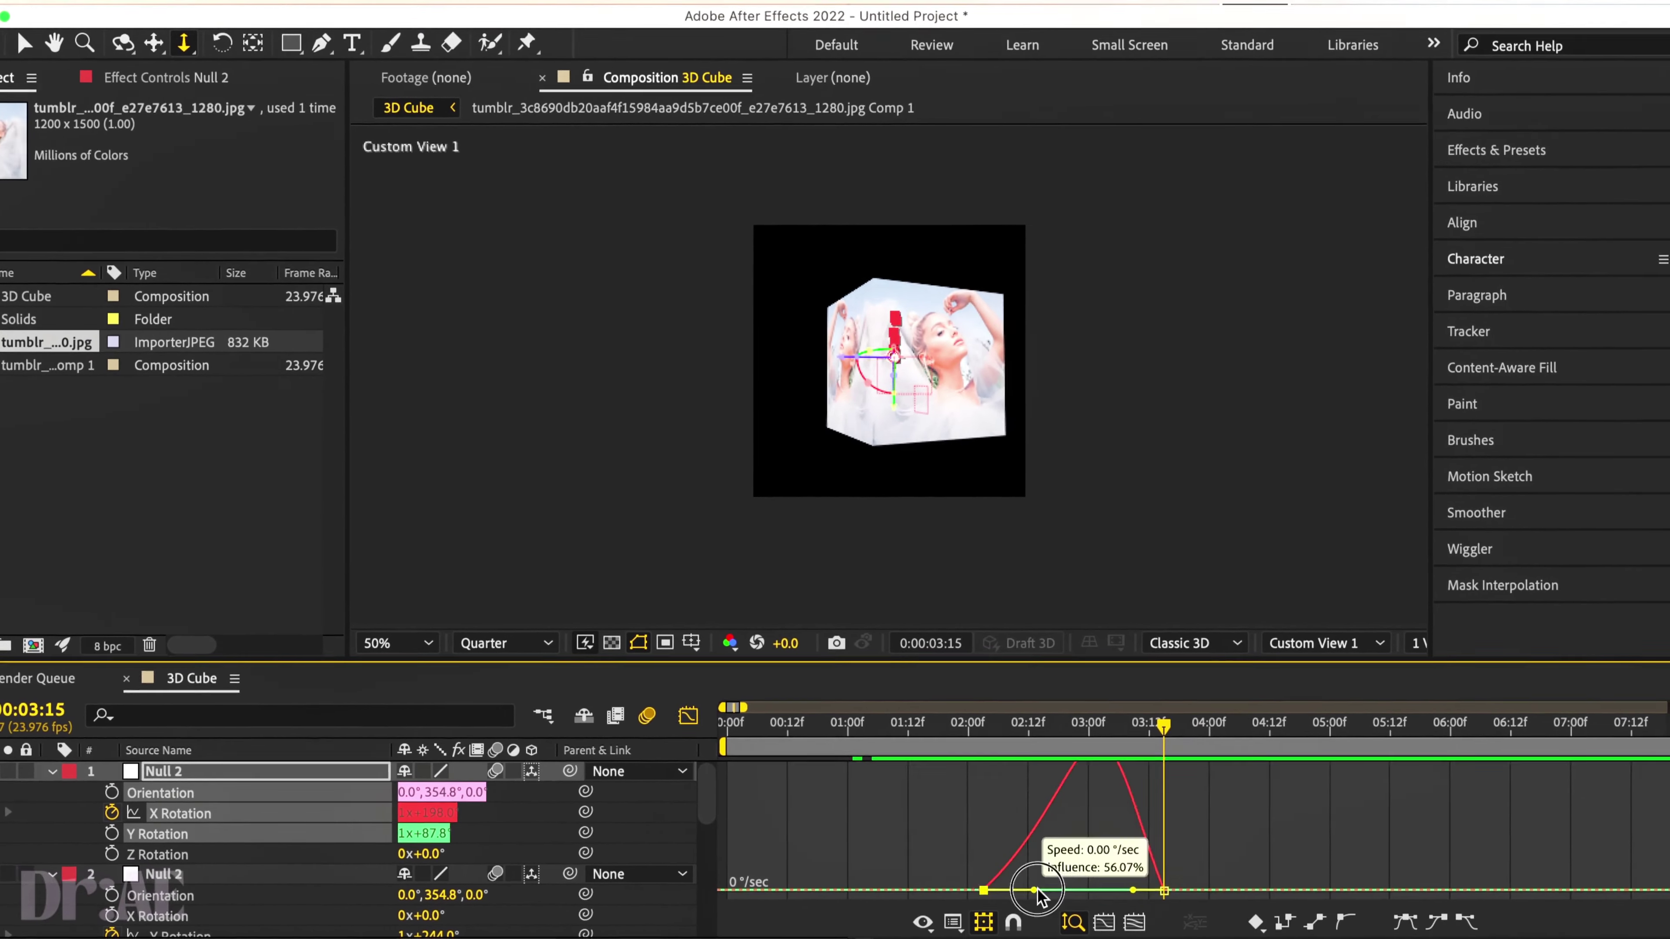
key(shift+F3)
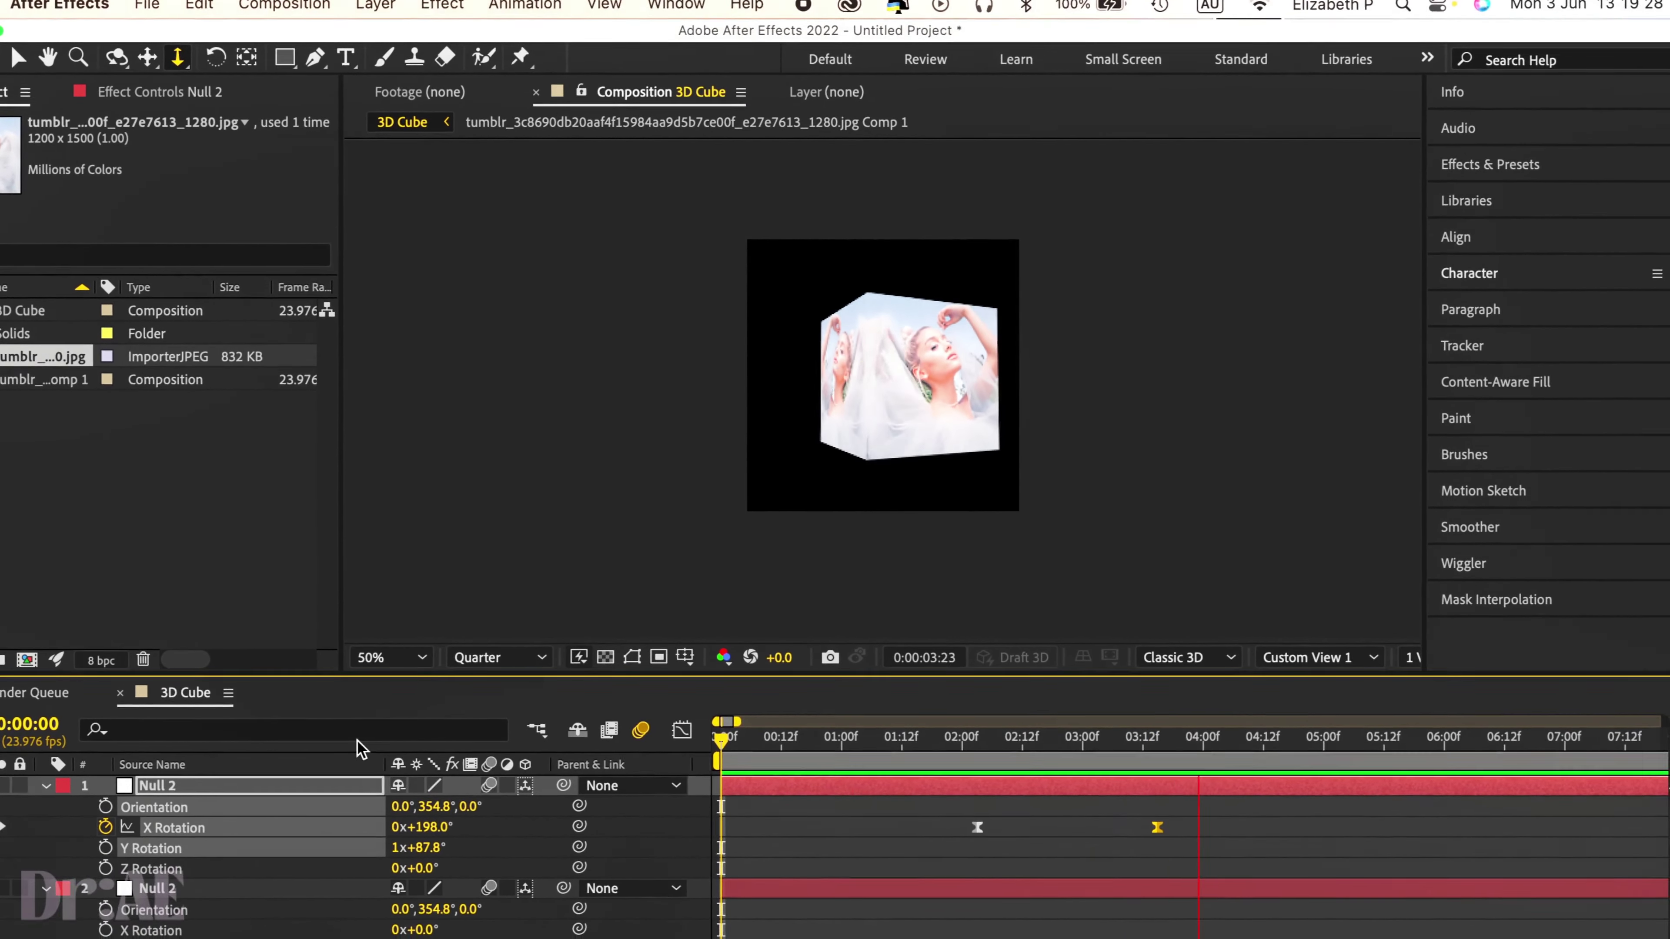
key(space)
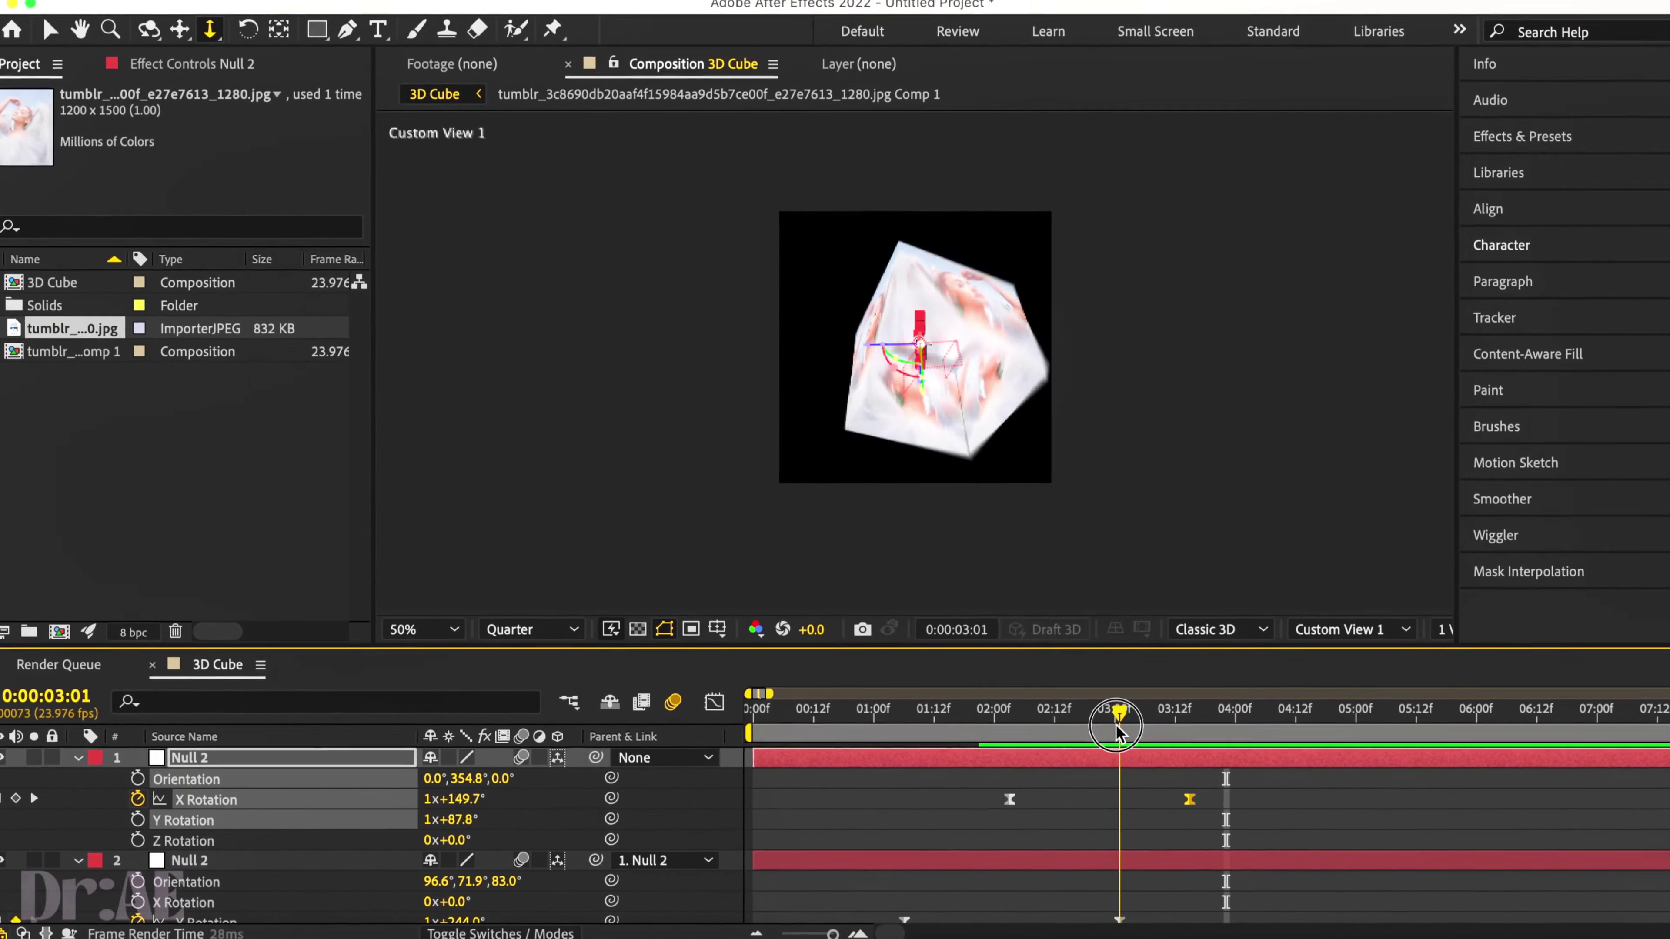
- Reveal the rotation properties of the image layer in row 5 and set its Y Rotation to 90°
scroll(868, 842, down, 5)
click(821, 883)
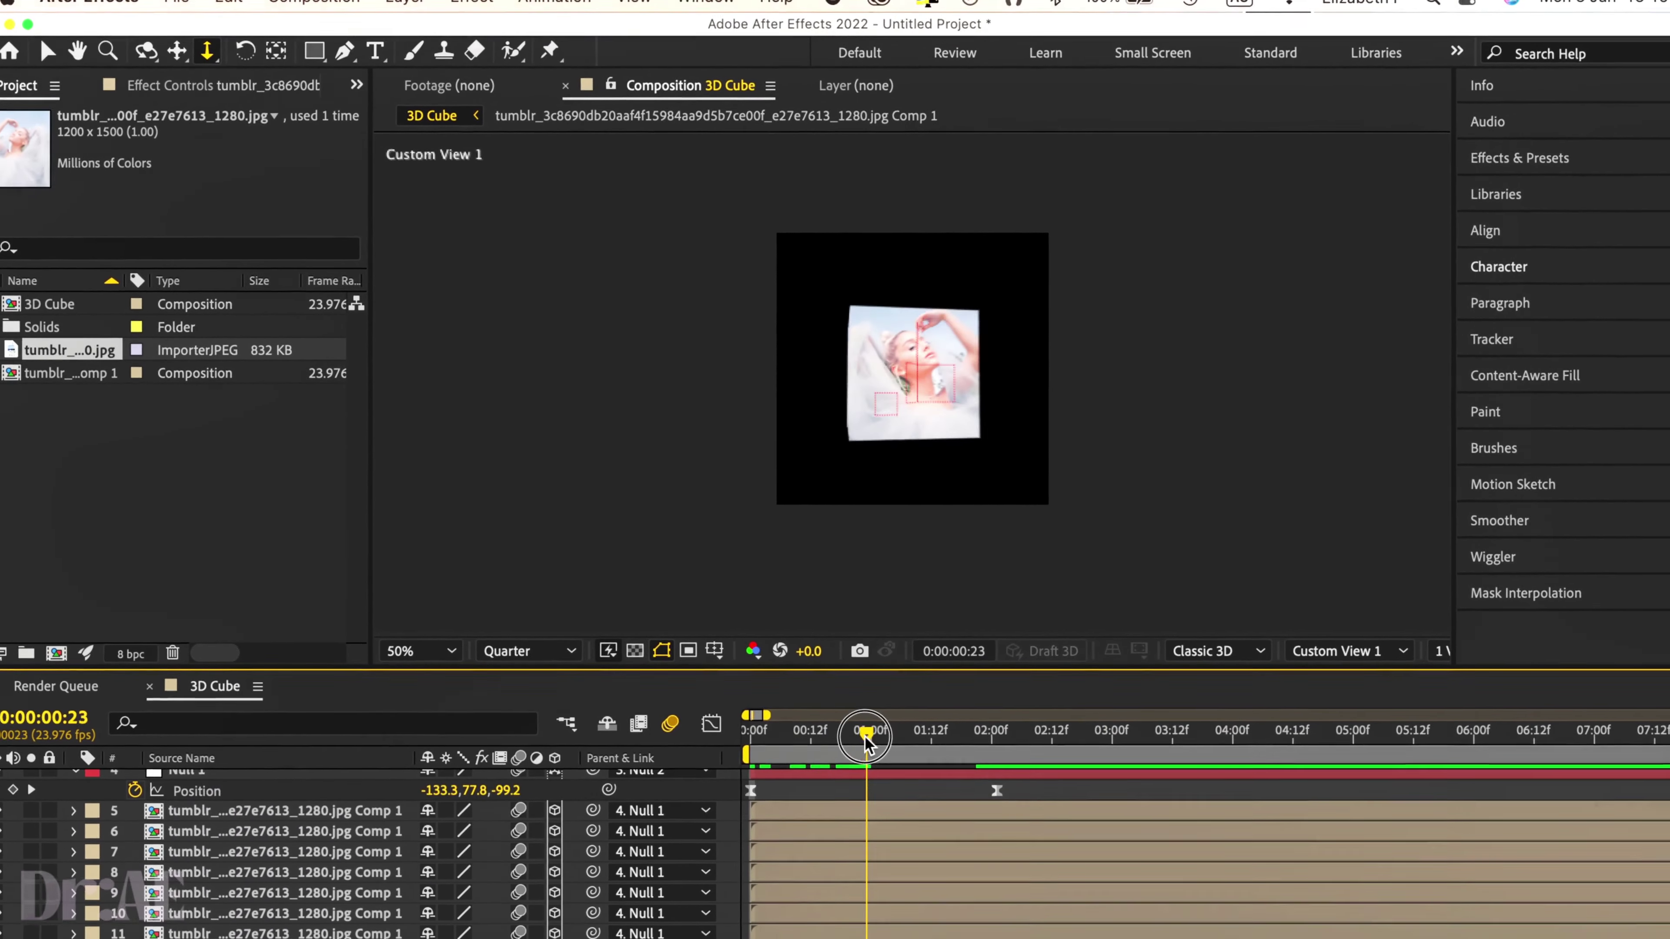
click(832, 820)
scroll(876, 470, up, 1)
key(r)
click(472, 899)
text(90)
key(super+z)
click(473, 860)
text(90)
key(Escape)
- Set the third Orientation value of the row 5 image layer to 90°
drag(506, 862, 513, 883)
drag(534, 824, 502, 826)
click(503, 827)
text(90)
key(Return)
- Move the rotated row 5 image layer into place as the cube's bottom face and preview the animation
key(v)
drag(1021, 266, 1022, 381)
drag(899, 488, 757, 475)
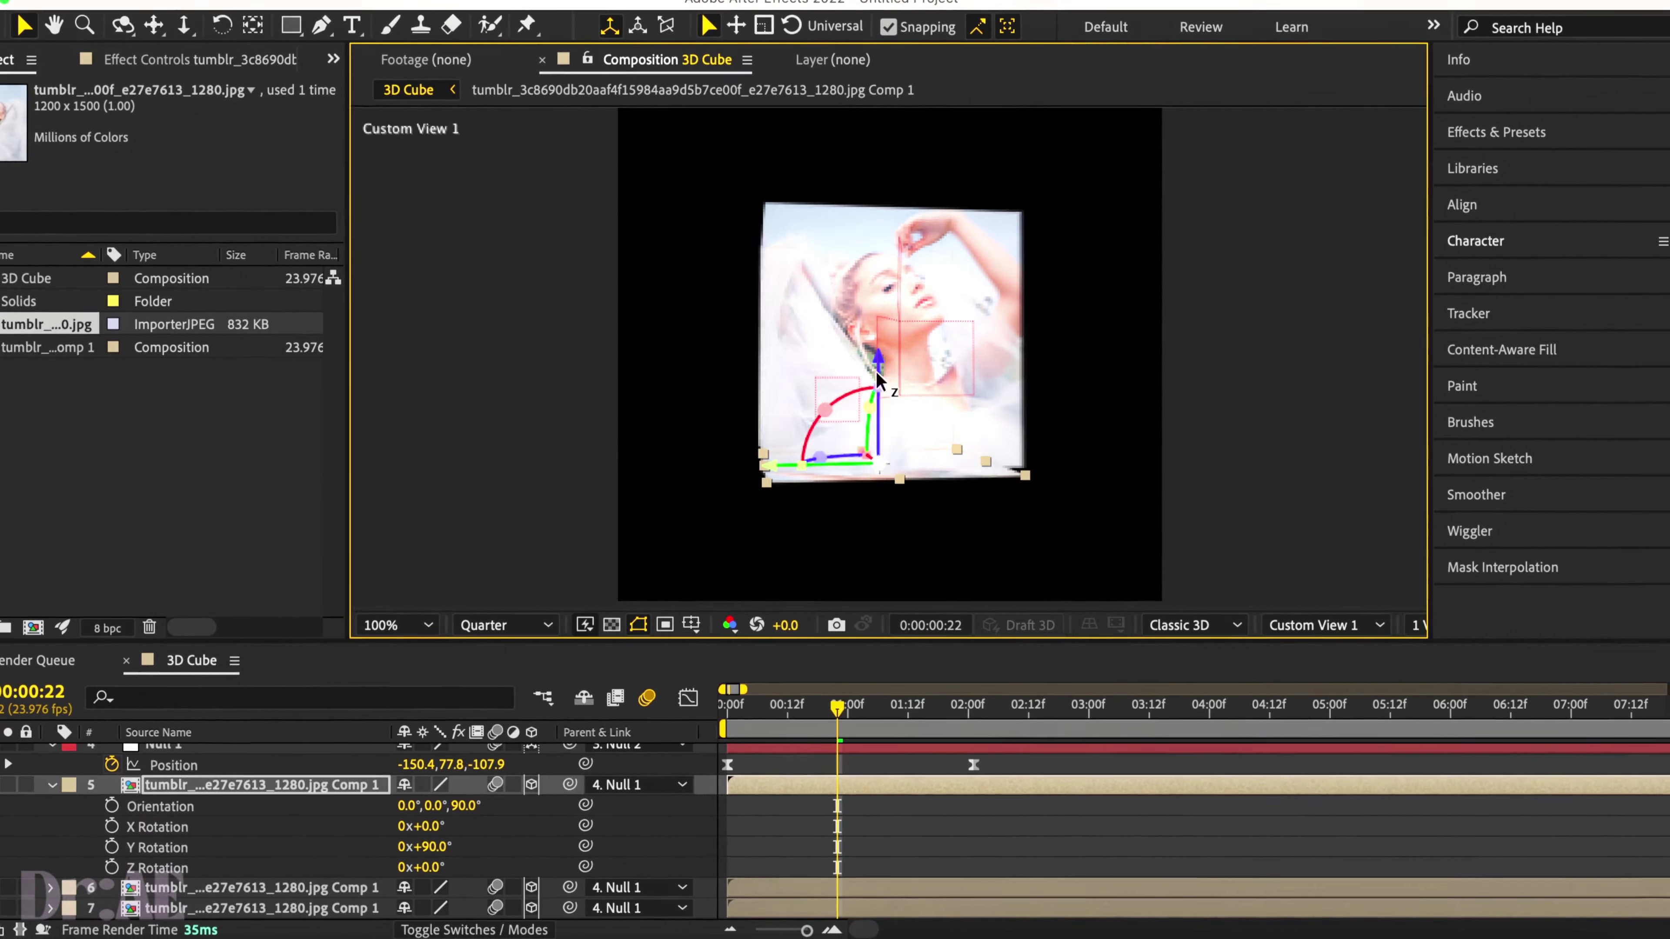
key(space)
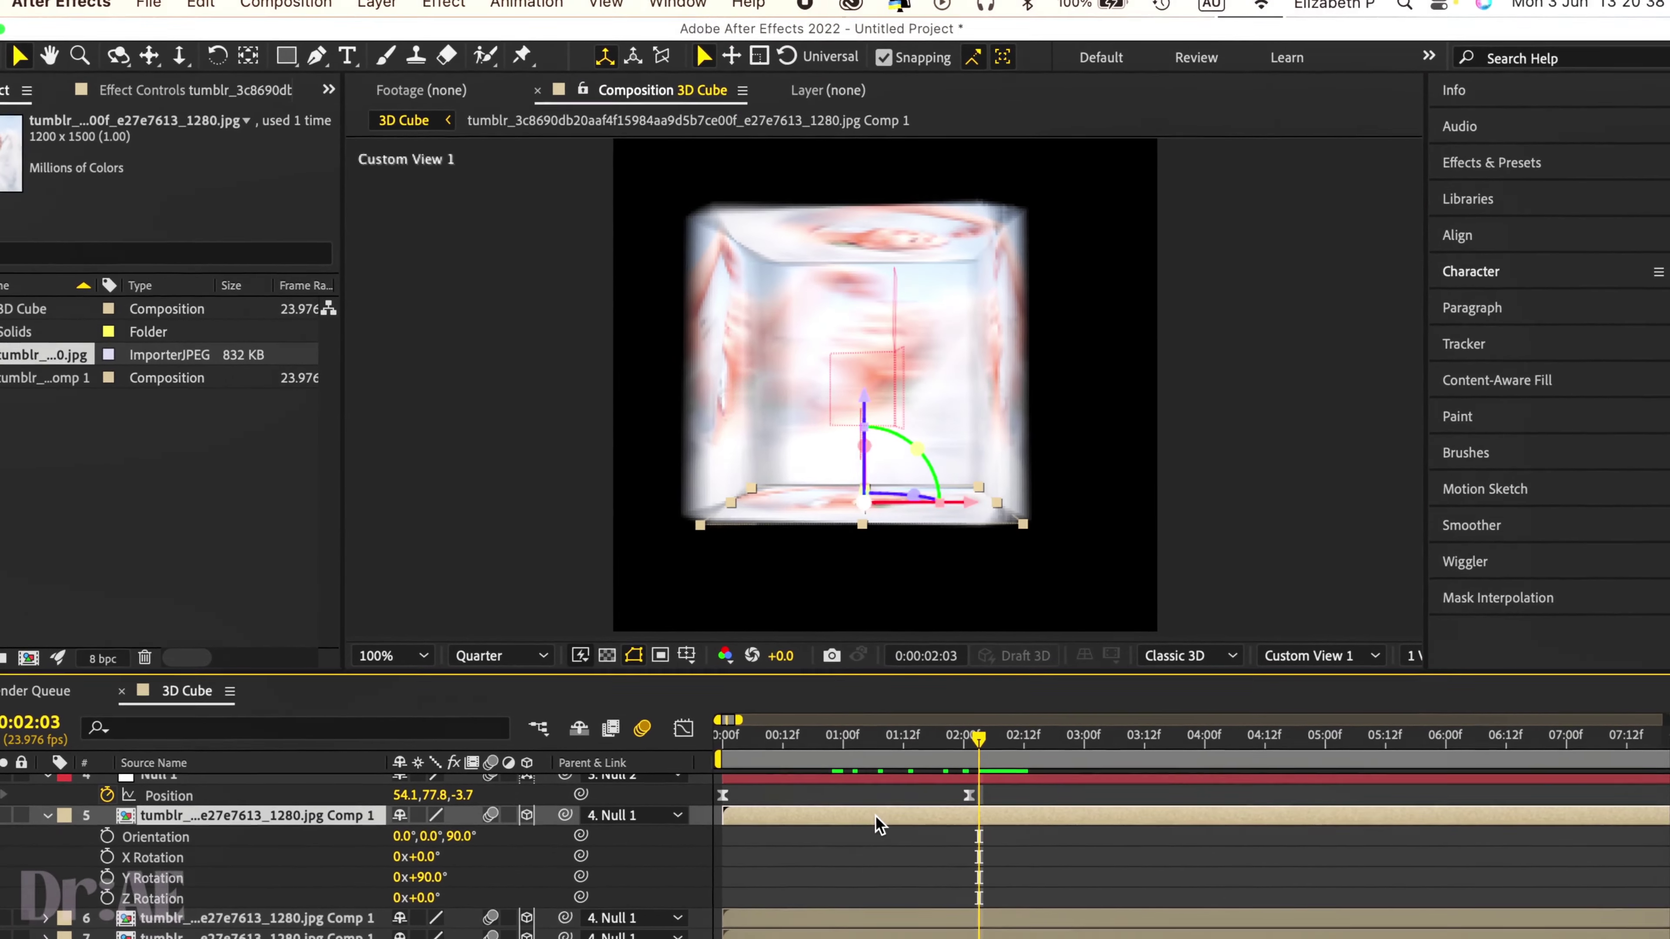
- Set the row 7 image layer's X Rotation to 90°, move it down to the cube's bottom edge and check the result
scroll(878, 822, down, 3)
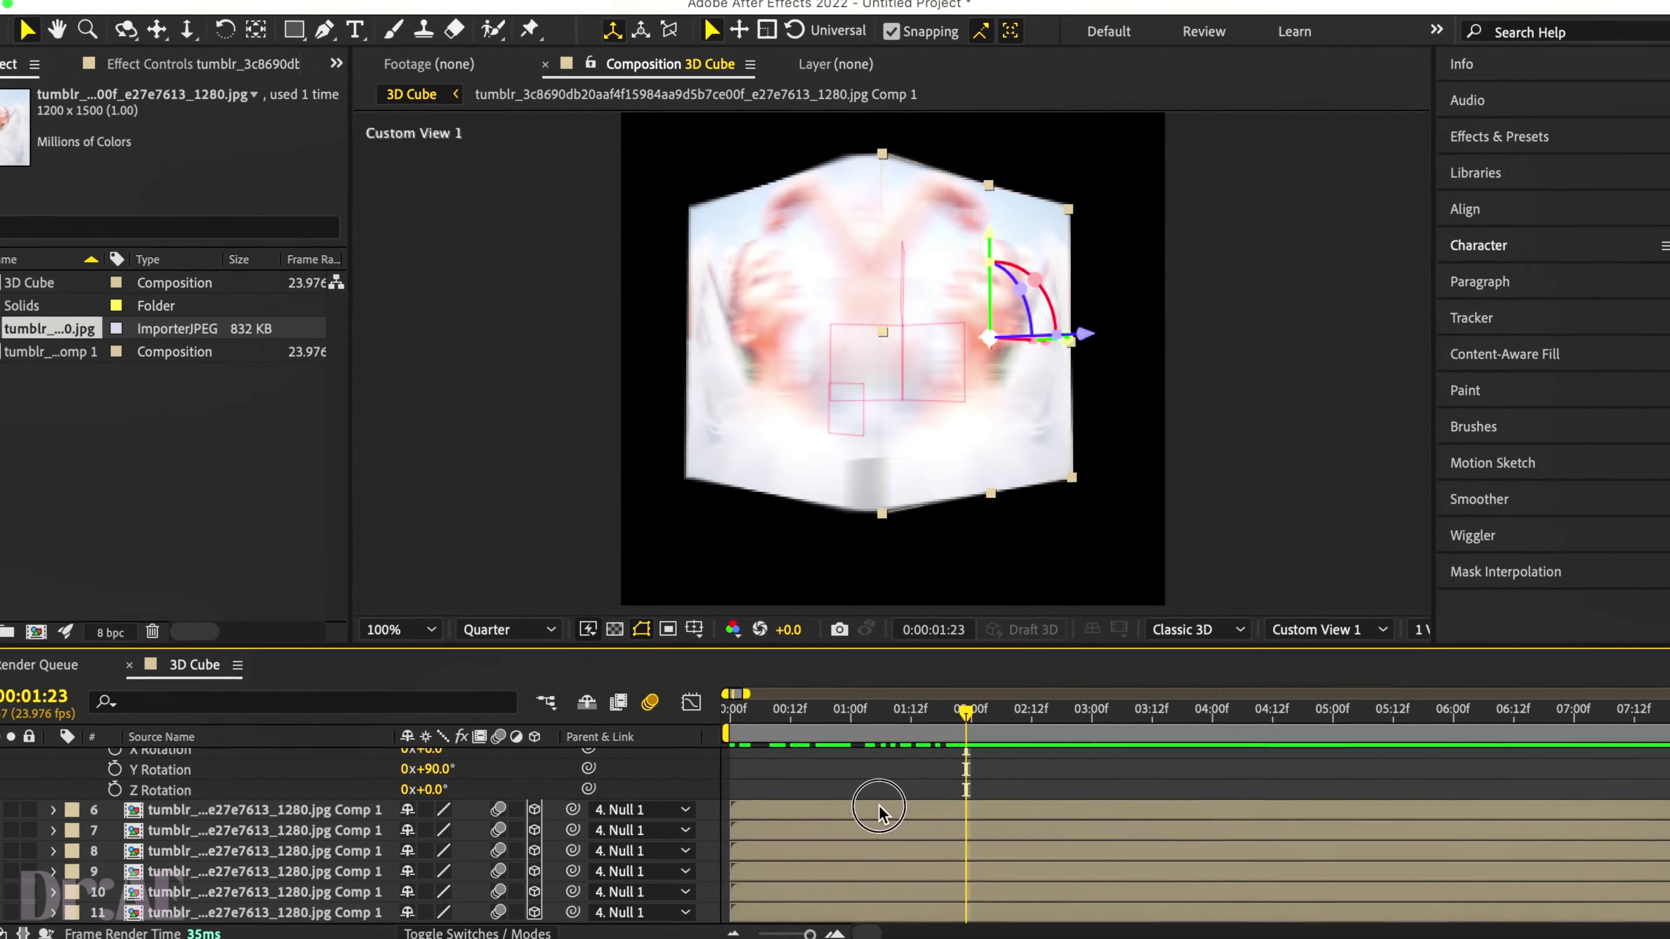
click(834, 854)
click(854, 837)
drag(851, 734, 1023, 740)
key(r)
drag(457, 900, 551, 908)
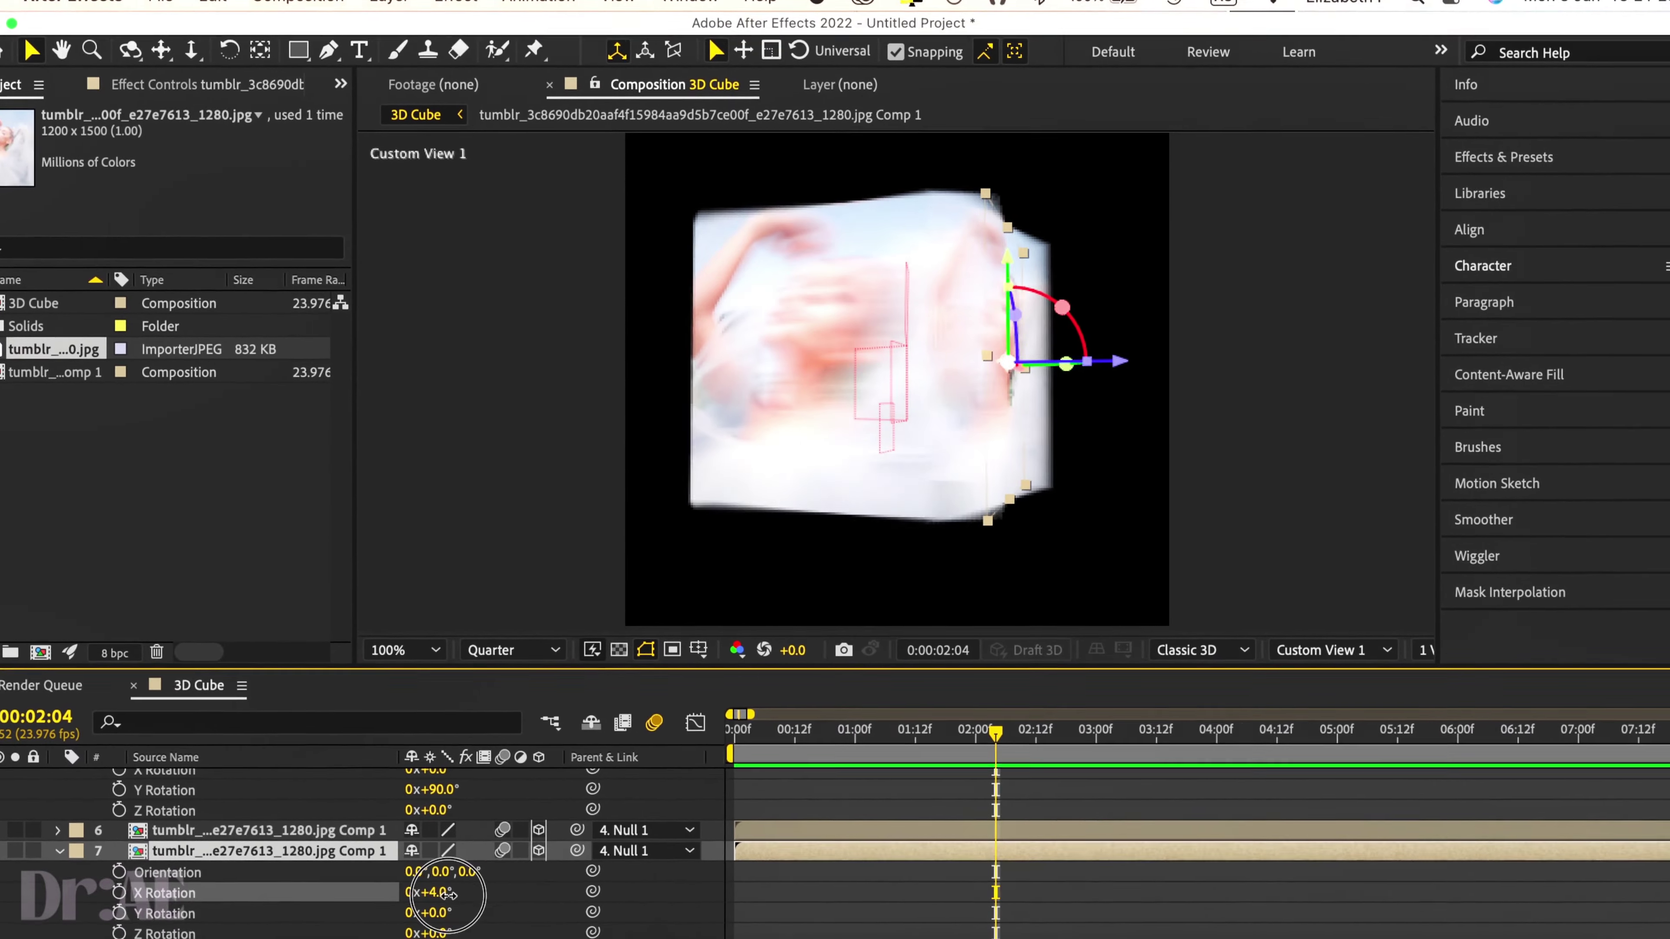
drag(1073, 397, 981, 530)
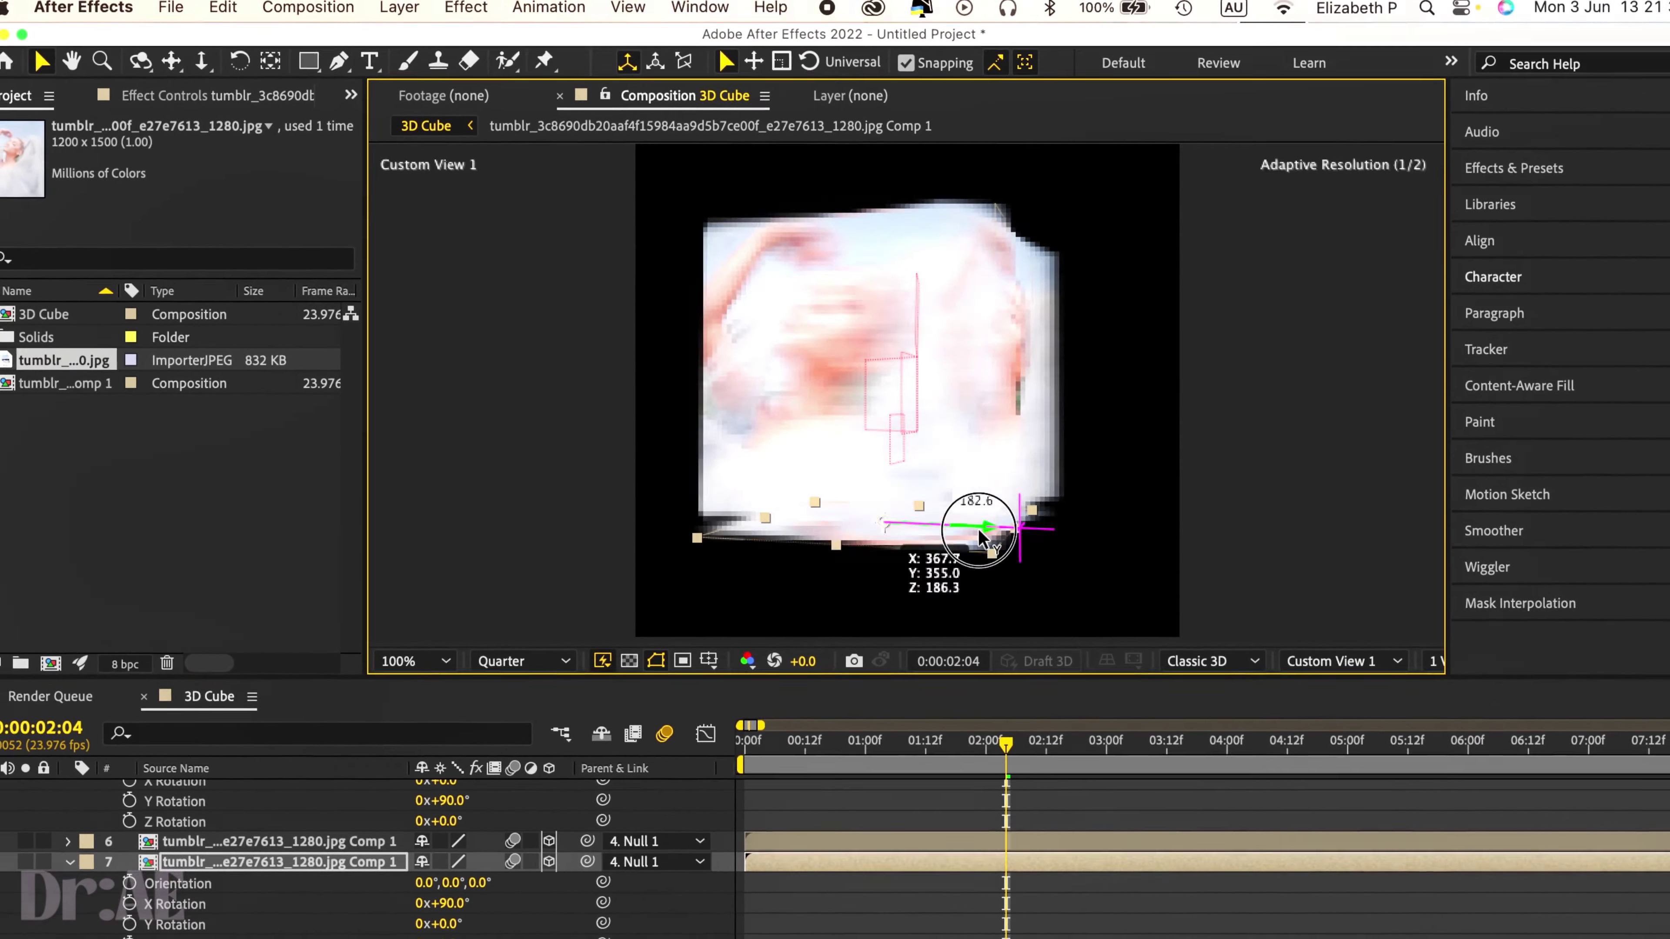
click(983, 737)
drag(1008, 745, 783, 742)
key(comma)
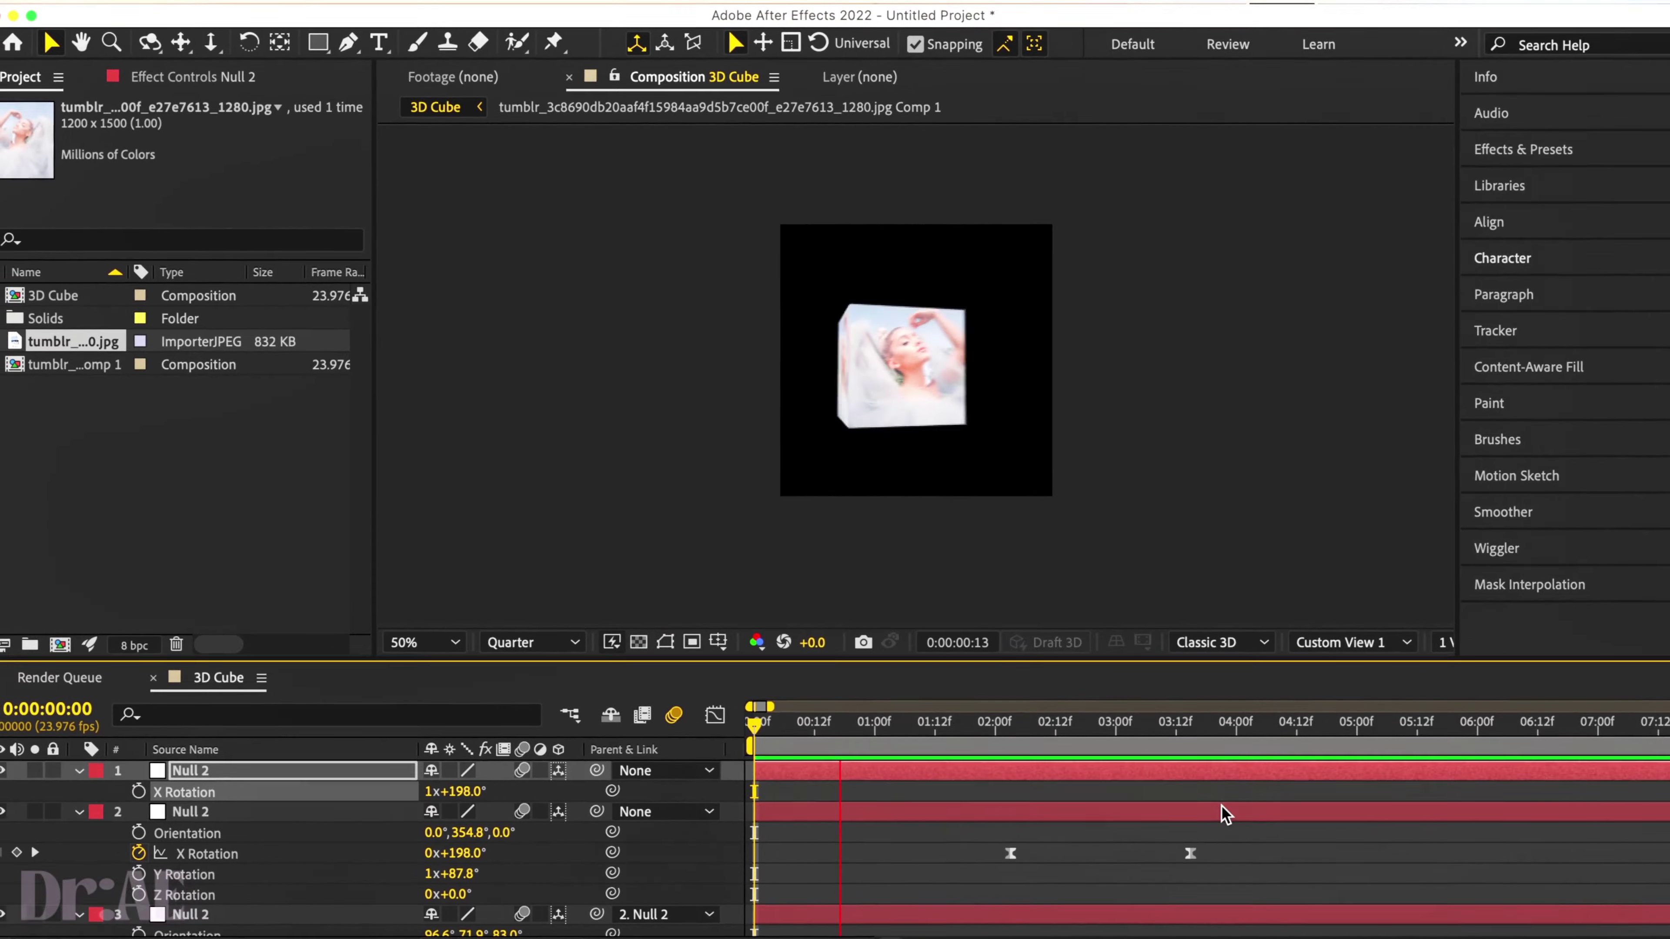
- Keyframe the newest Null 2's X Rotation from 1x+198.0° at about 0:00:03:00 to 0x+162.0° at about 0:00:04:12
click(1110, 725)
drag(454, 795, 448, 796)
click(411, 785)
text(-198)
key(Return)
click(98, 784)
- Easy-ease the top Null 2's two X Rotation keyframes, shape their speed curve to peak mid-way and preview
drag(1074, 785, 1250, 785)
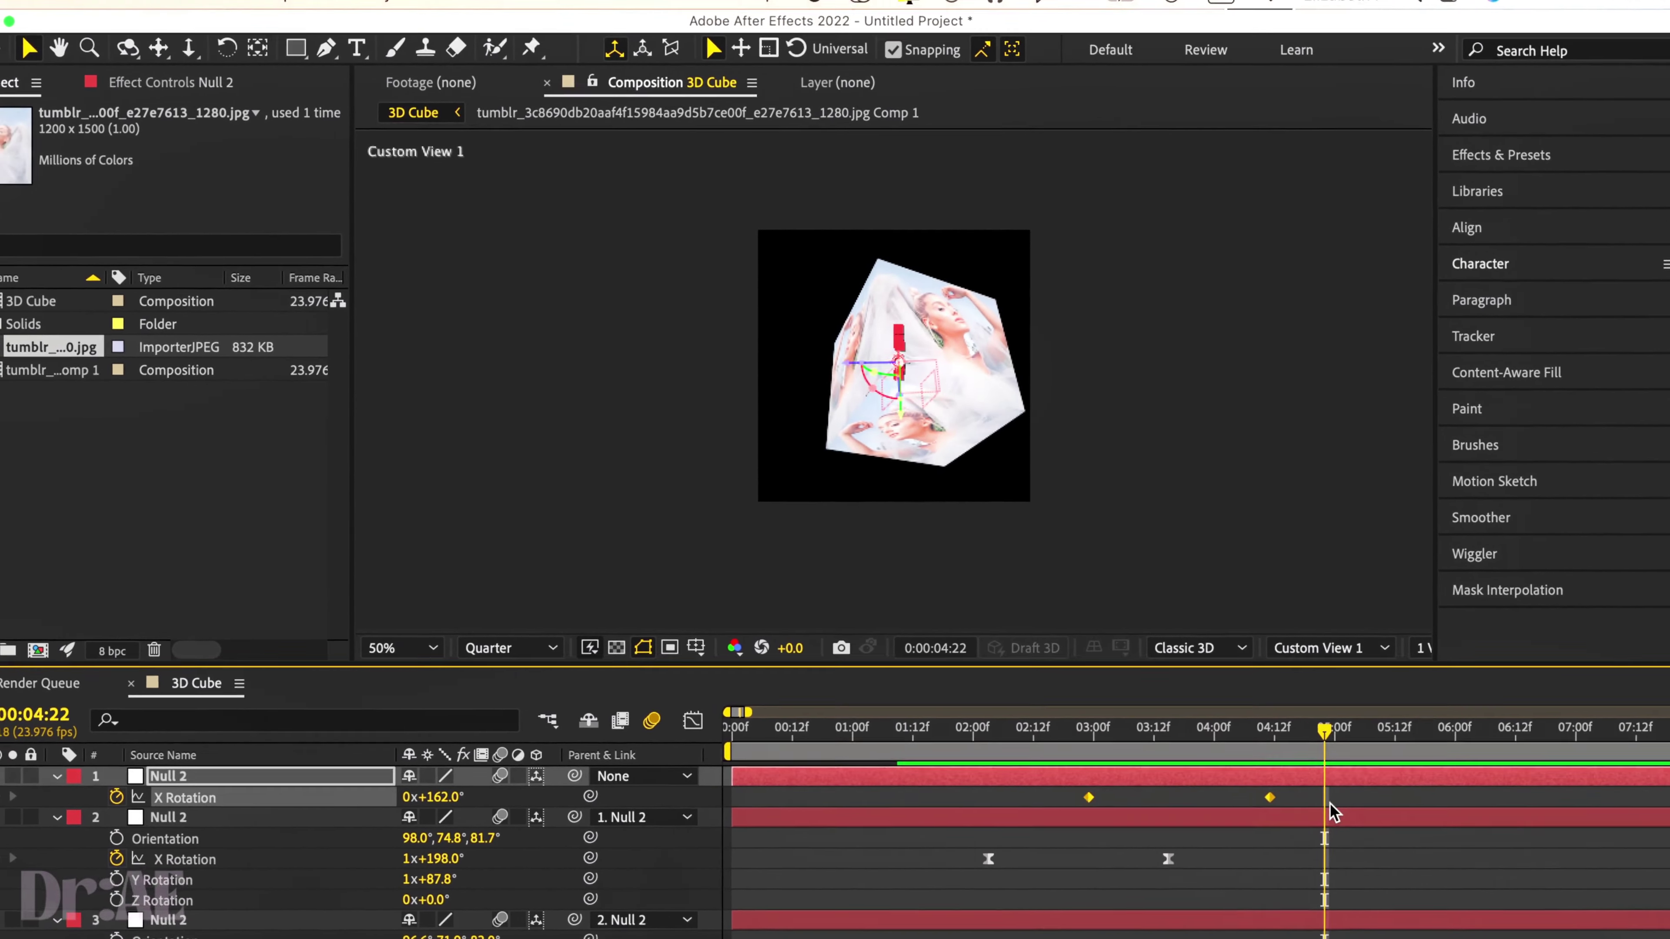
key(shift+F3)
mouse_move(1080, 785)
drag(1231, 779, 1230, 775)
key(space)
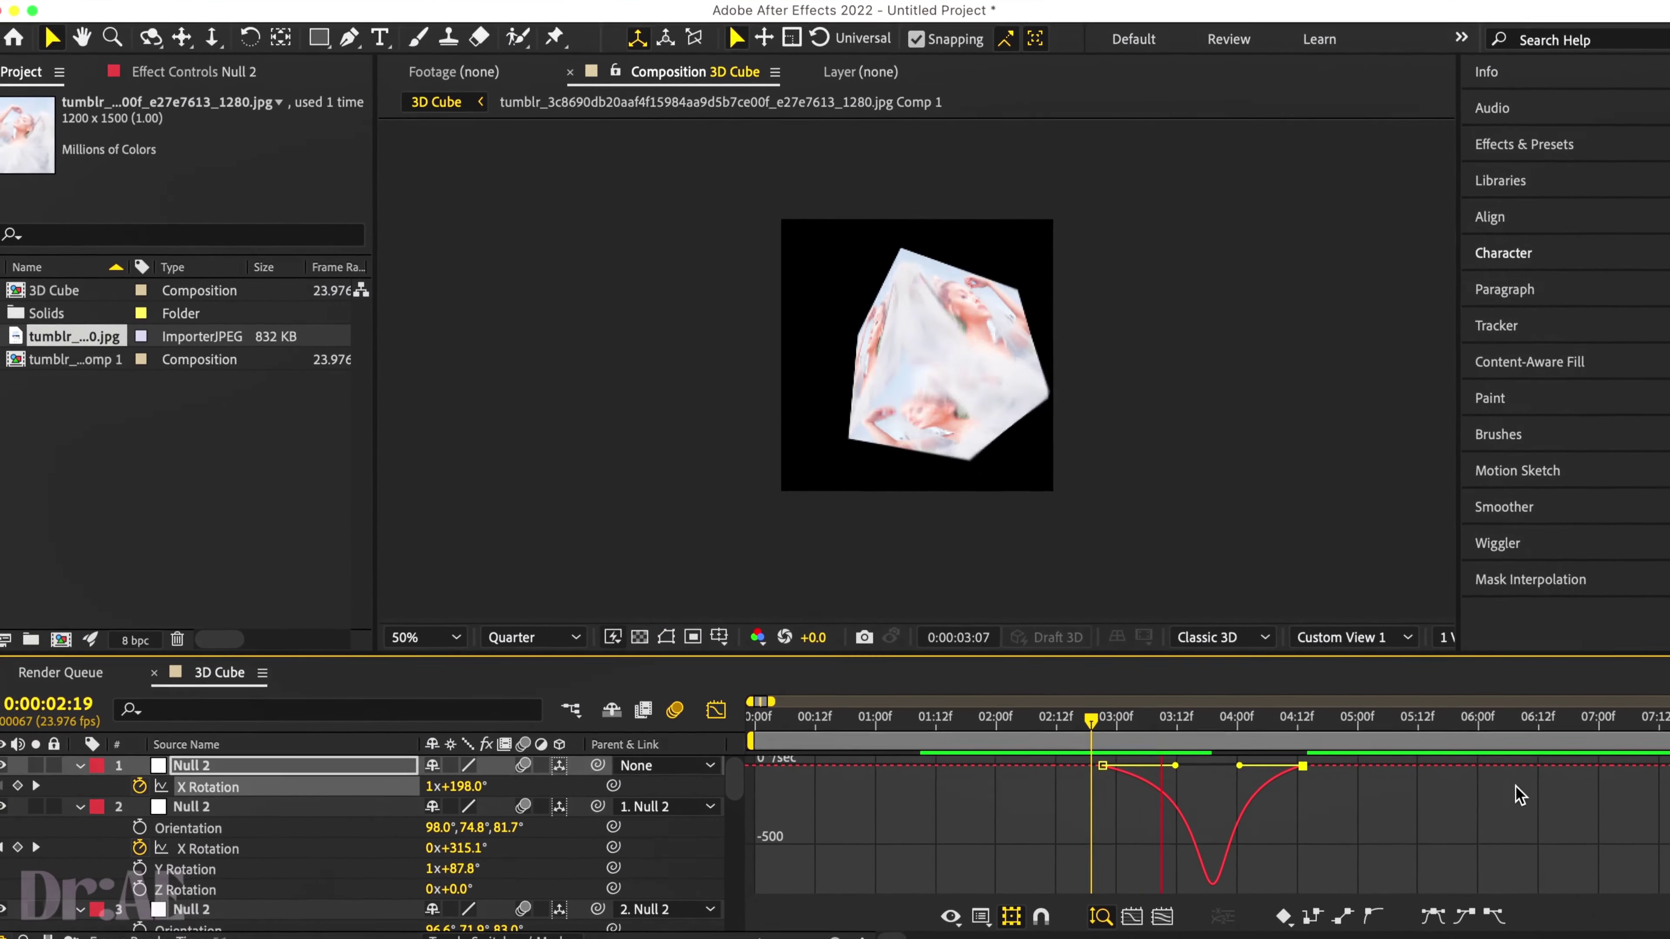
key(shift+F3)
- Copy the eased Orientation keyframes of the earlier Null 2 to the new top Null 2, starting at about 0:00:03:15
scroll(858, 880, down, 5)
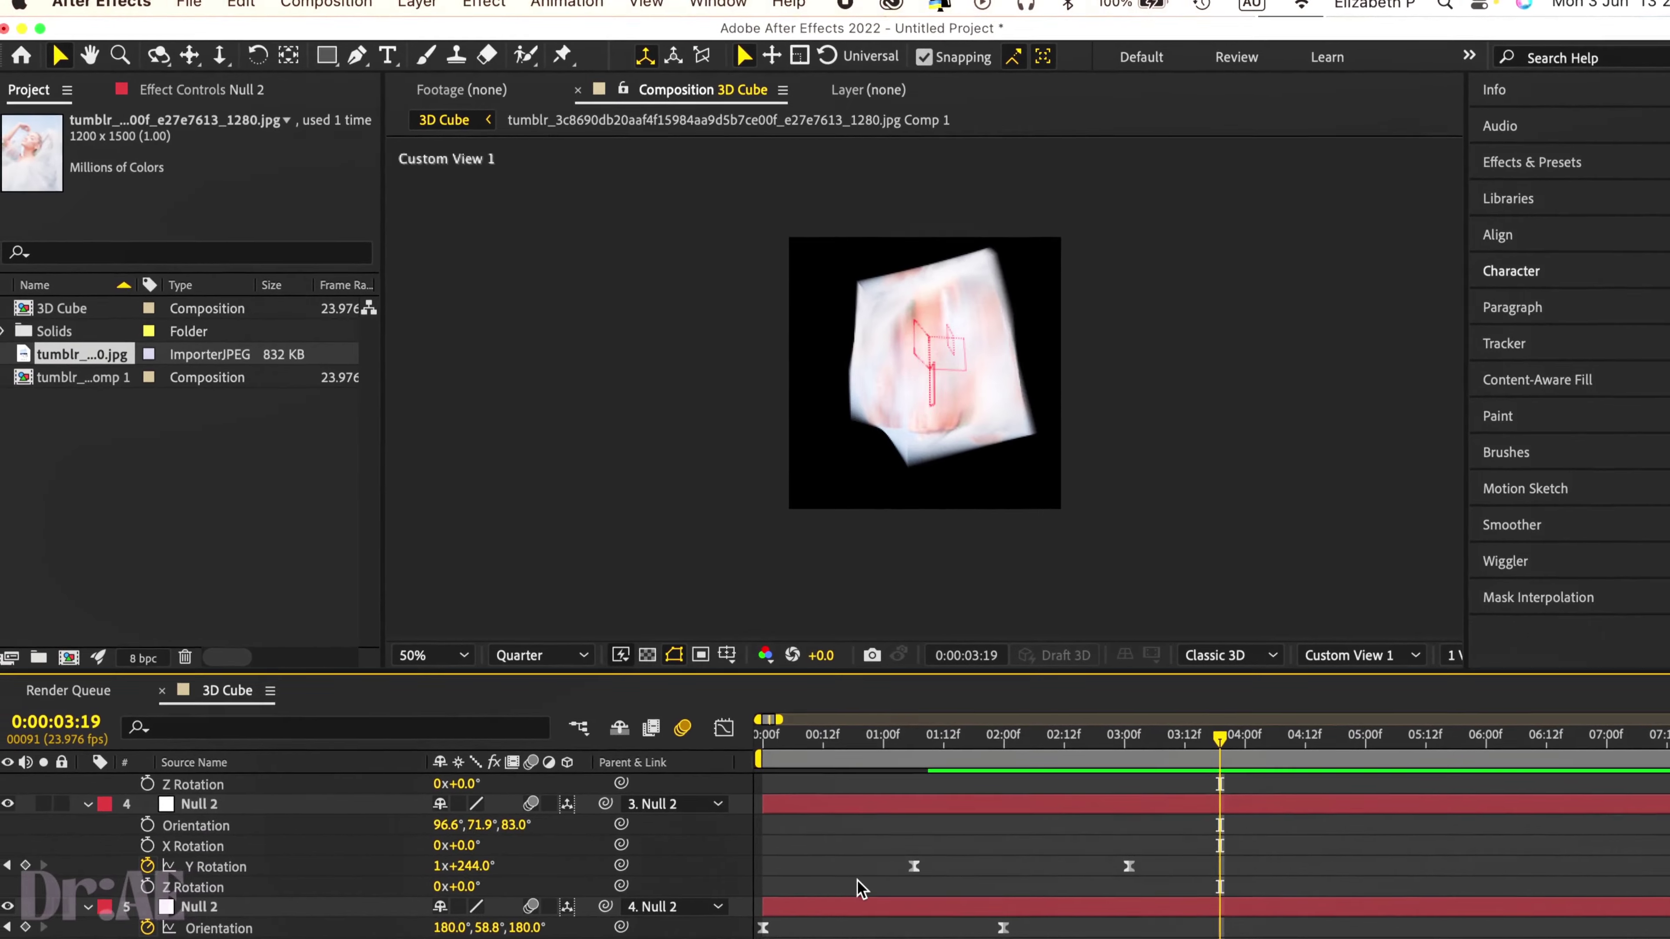
scroll(735, 849, down, 2)
click(921, 783)
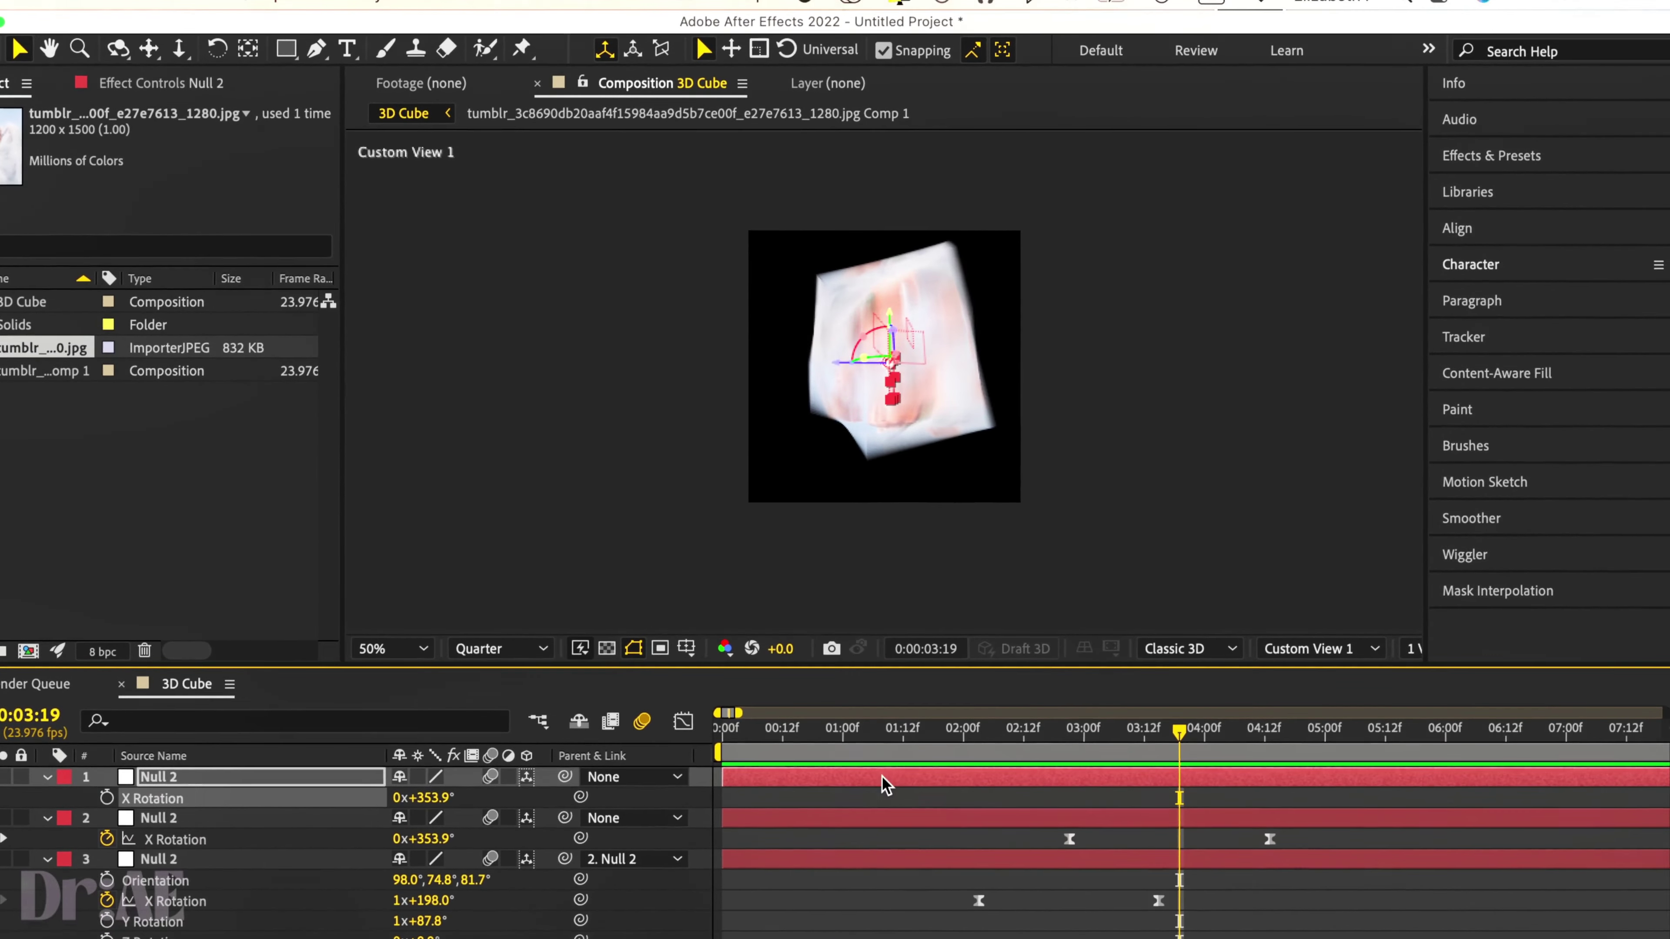
scroll(886, 796, up, 4)
click(309, 803)
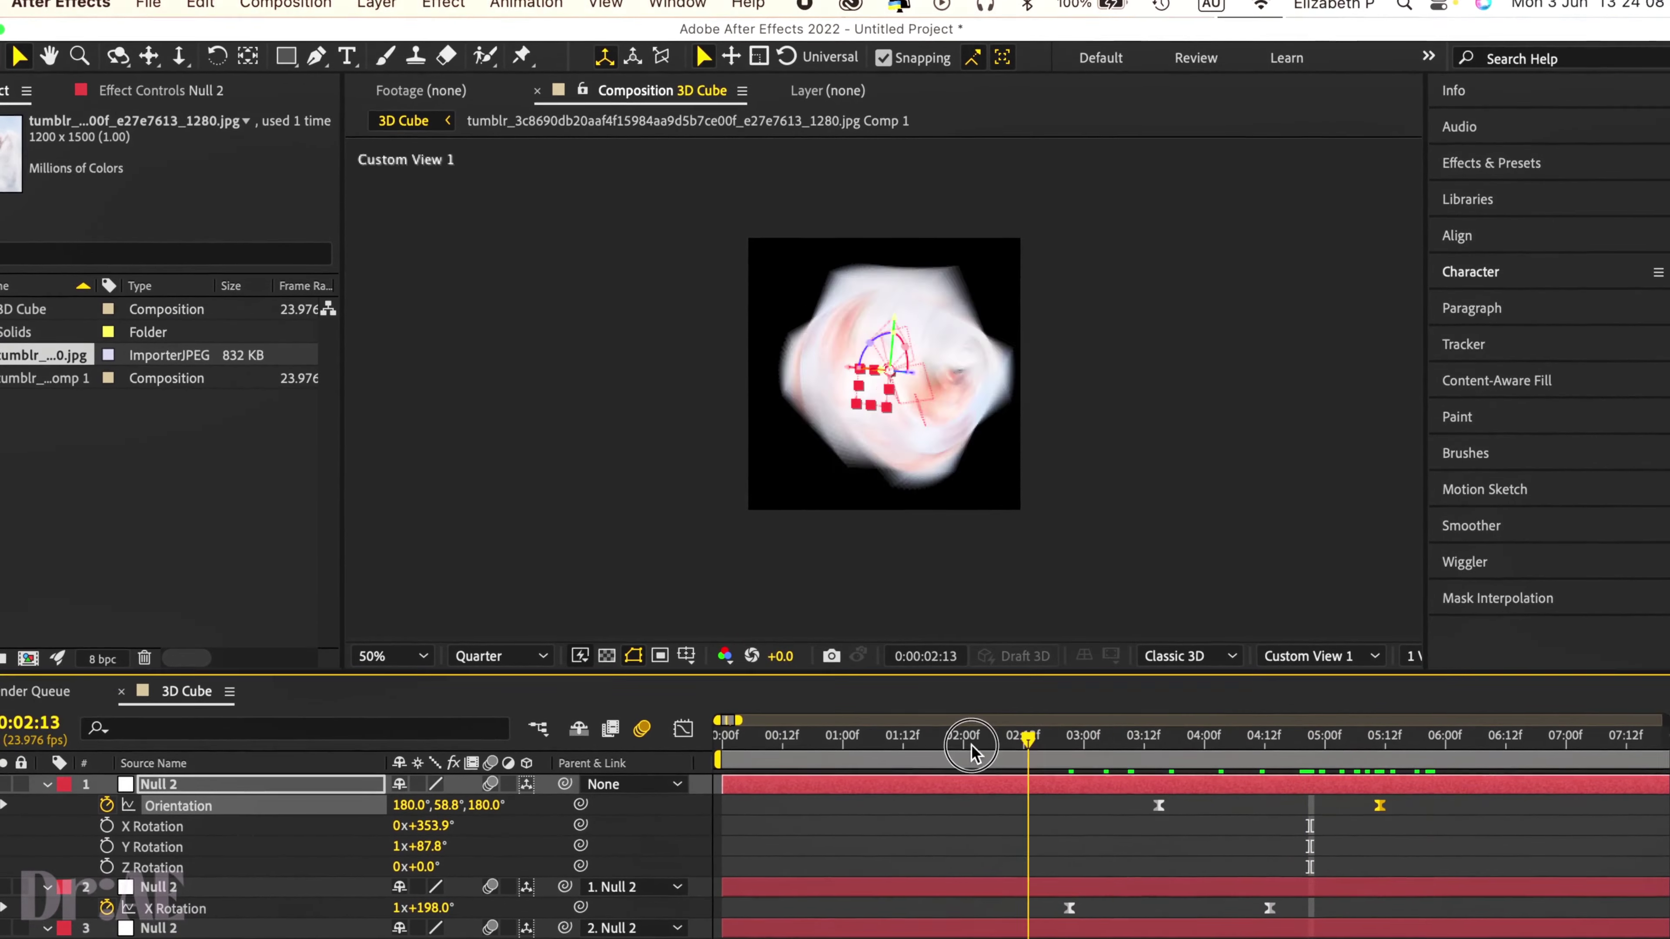
click(971, 750)
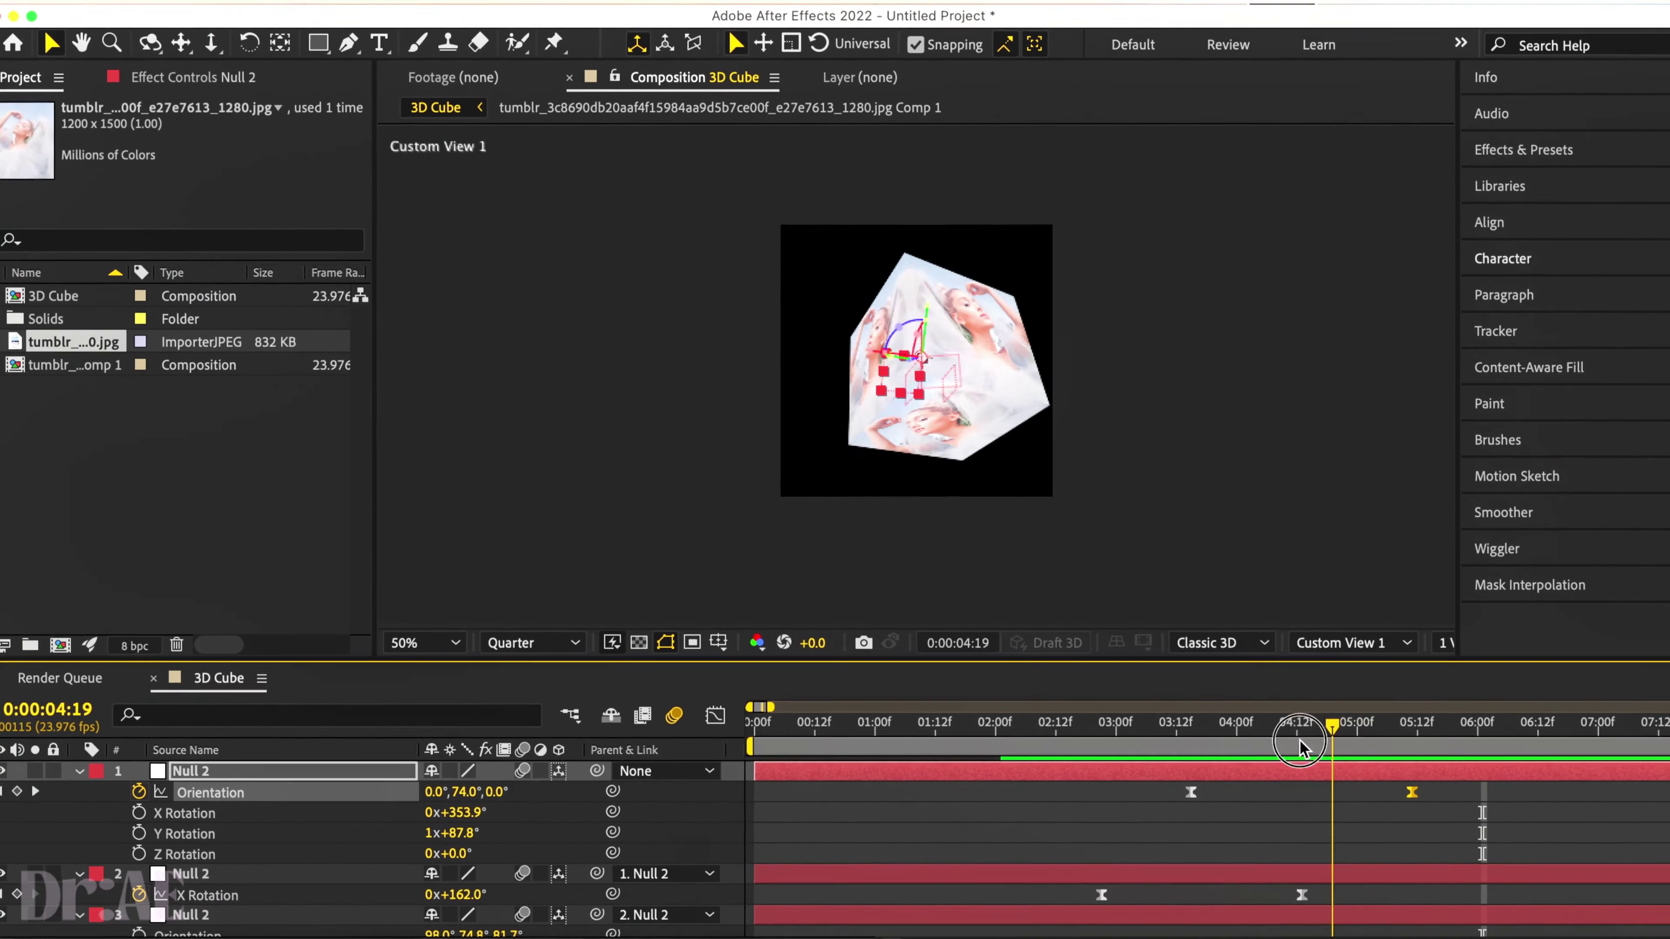
- Try an ending Orientation of 190.0°, 65.8°, 205.0° with varied X and Y Rotation on the top Null 2 at 0:00:05:11
drag(475, 800, 485, 802)
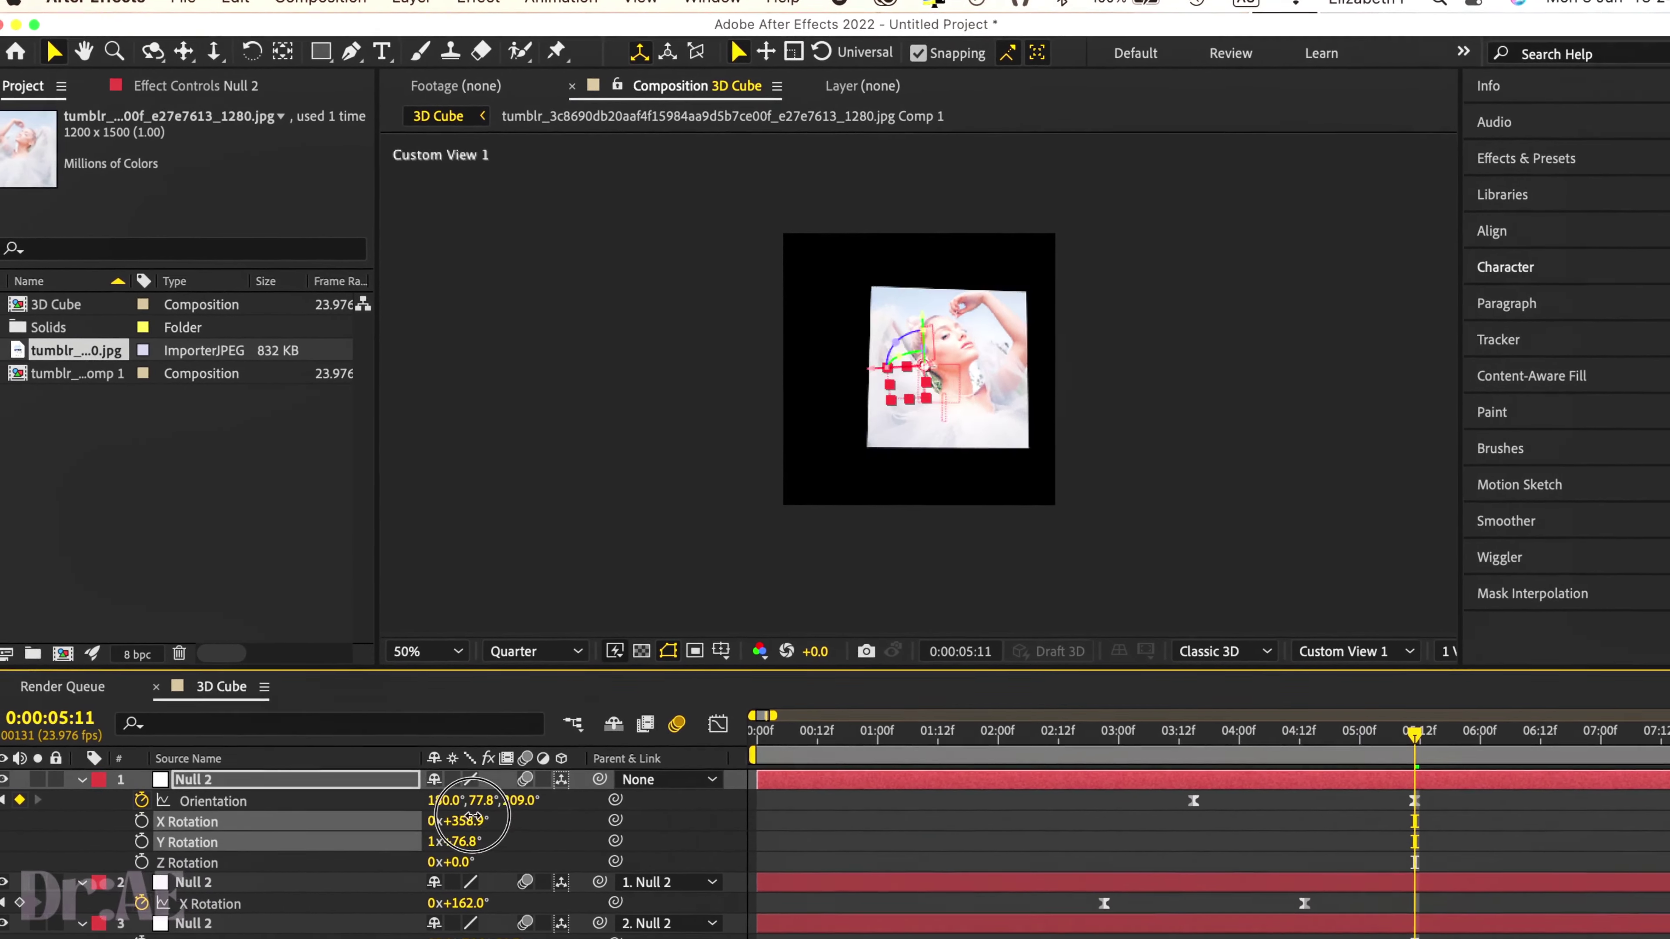
drag(462, 830, 390, 851)
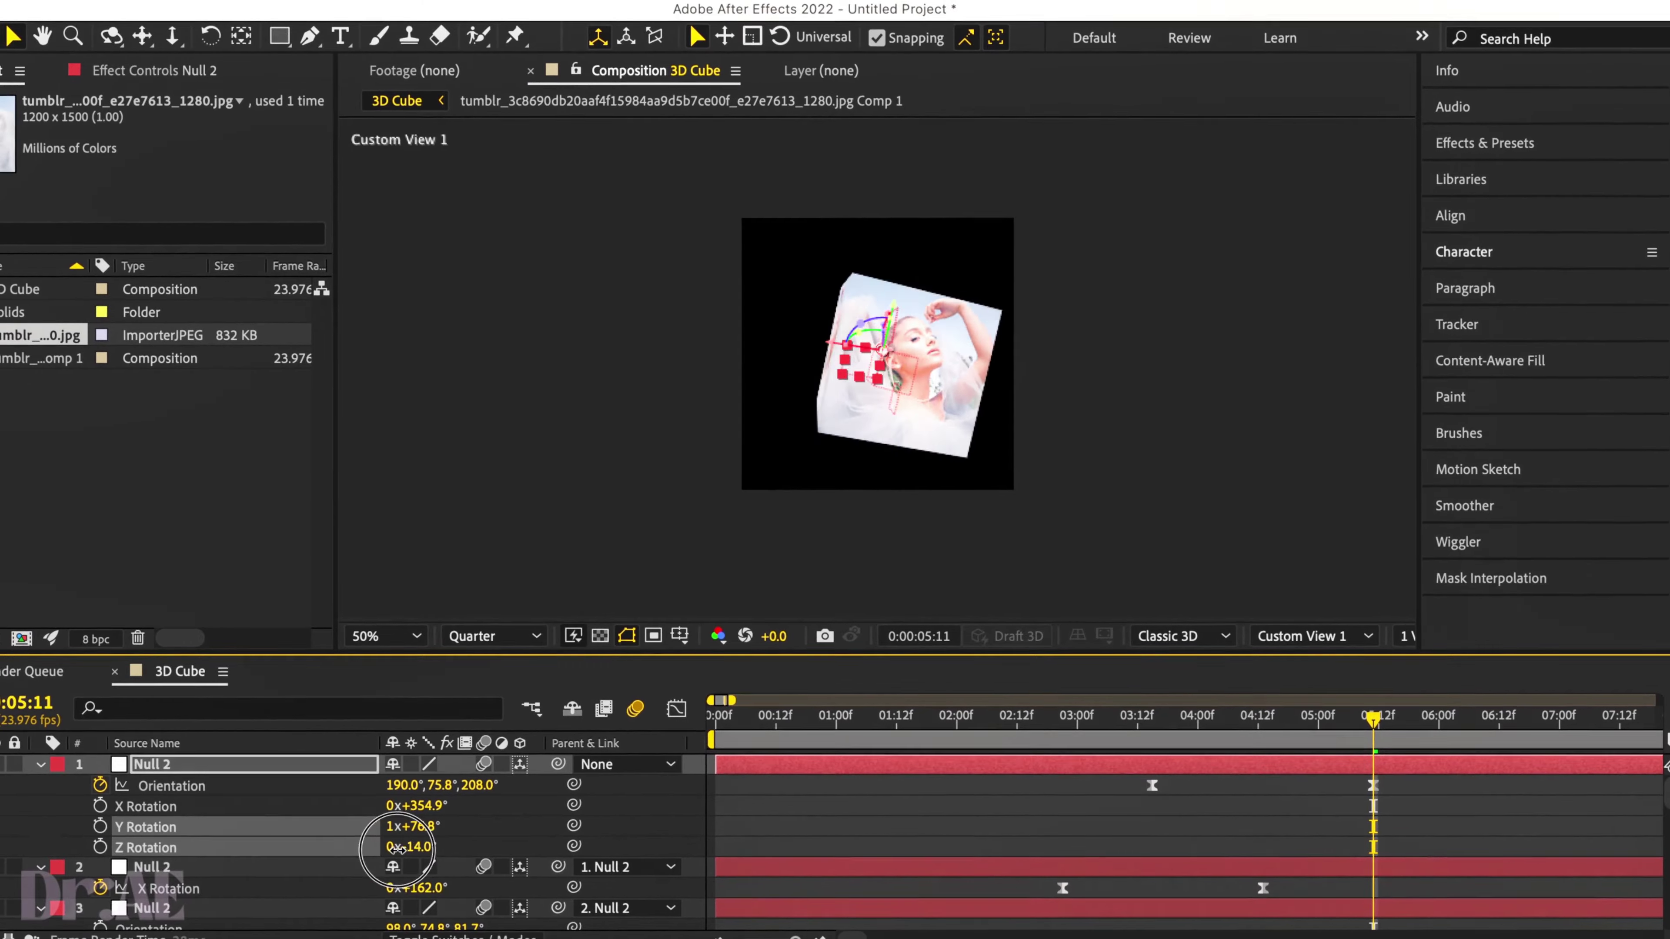
drag(434, 781, 403, 782)
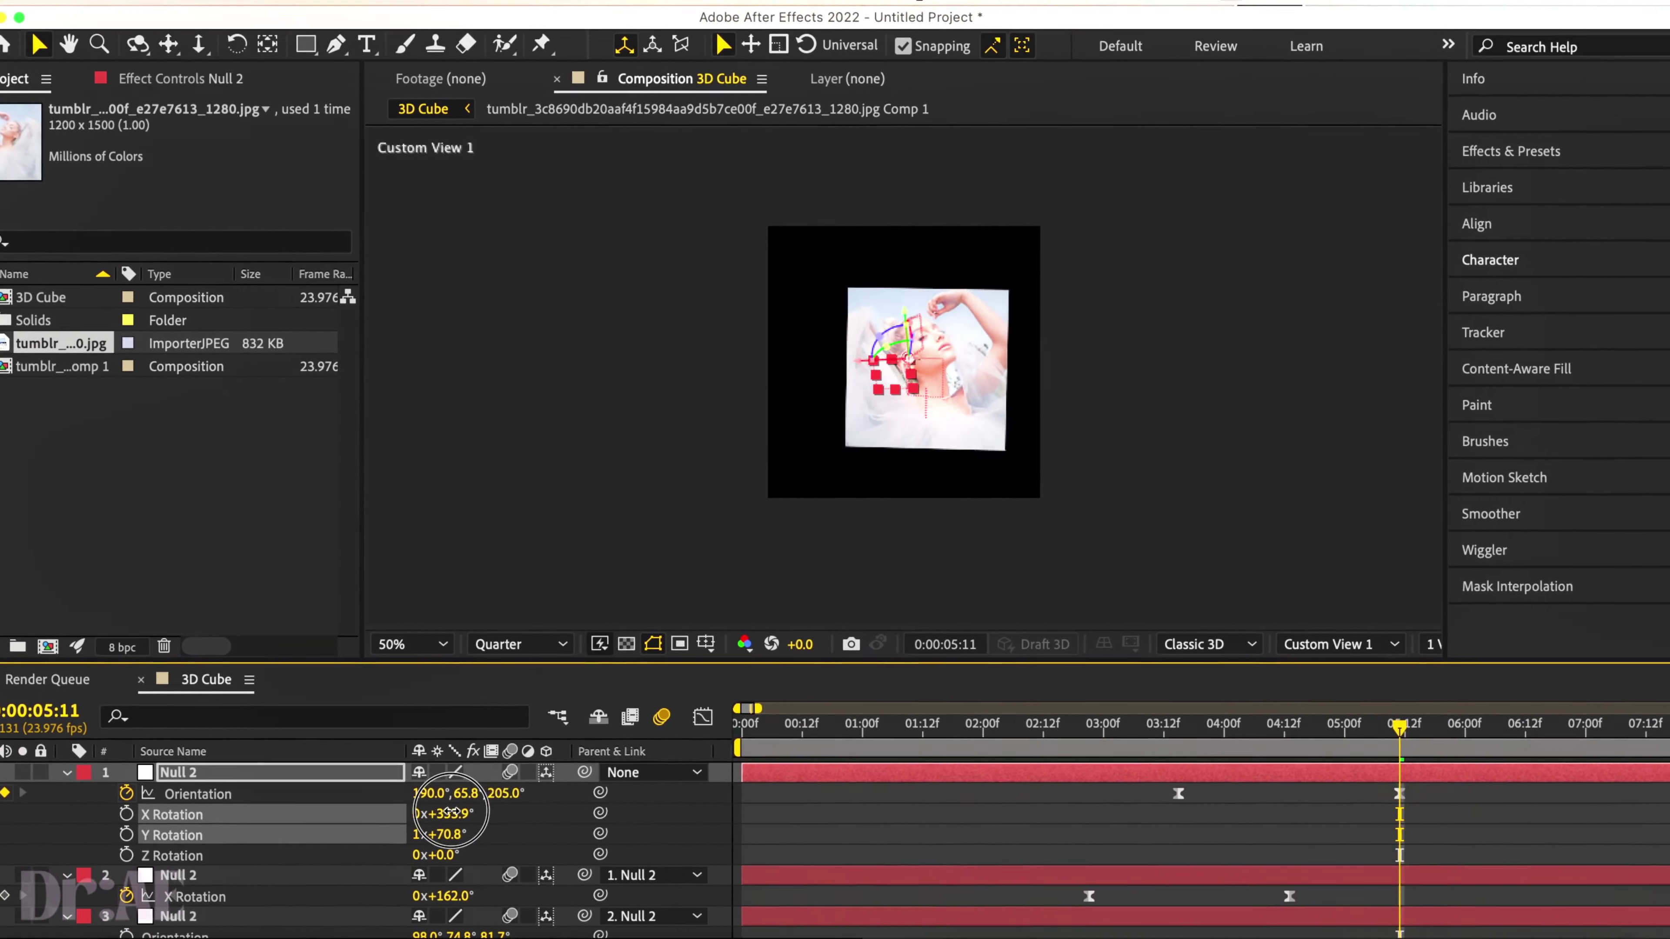
key(space)
- Try keyframing the top Null 2's Position from 172.5 in Z at about 0:00:03:15 to -340.5 at 0:00:05:10
mouse_move(1194, 716)
mouse_down()
mouse_move(1216, 719)
mouse_move(1190, 721)
mouse_up()
key(s)
key(p)
key(p)
key(u)
click(1370, 735)
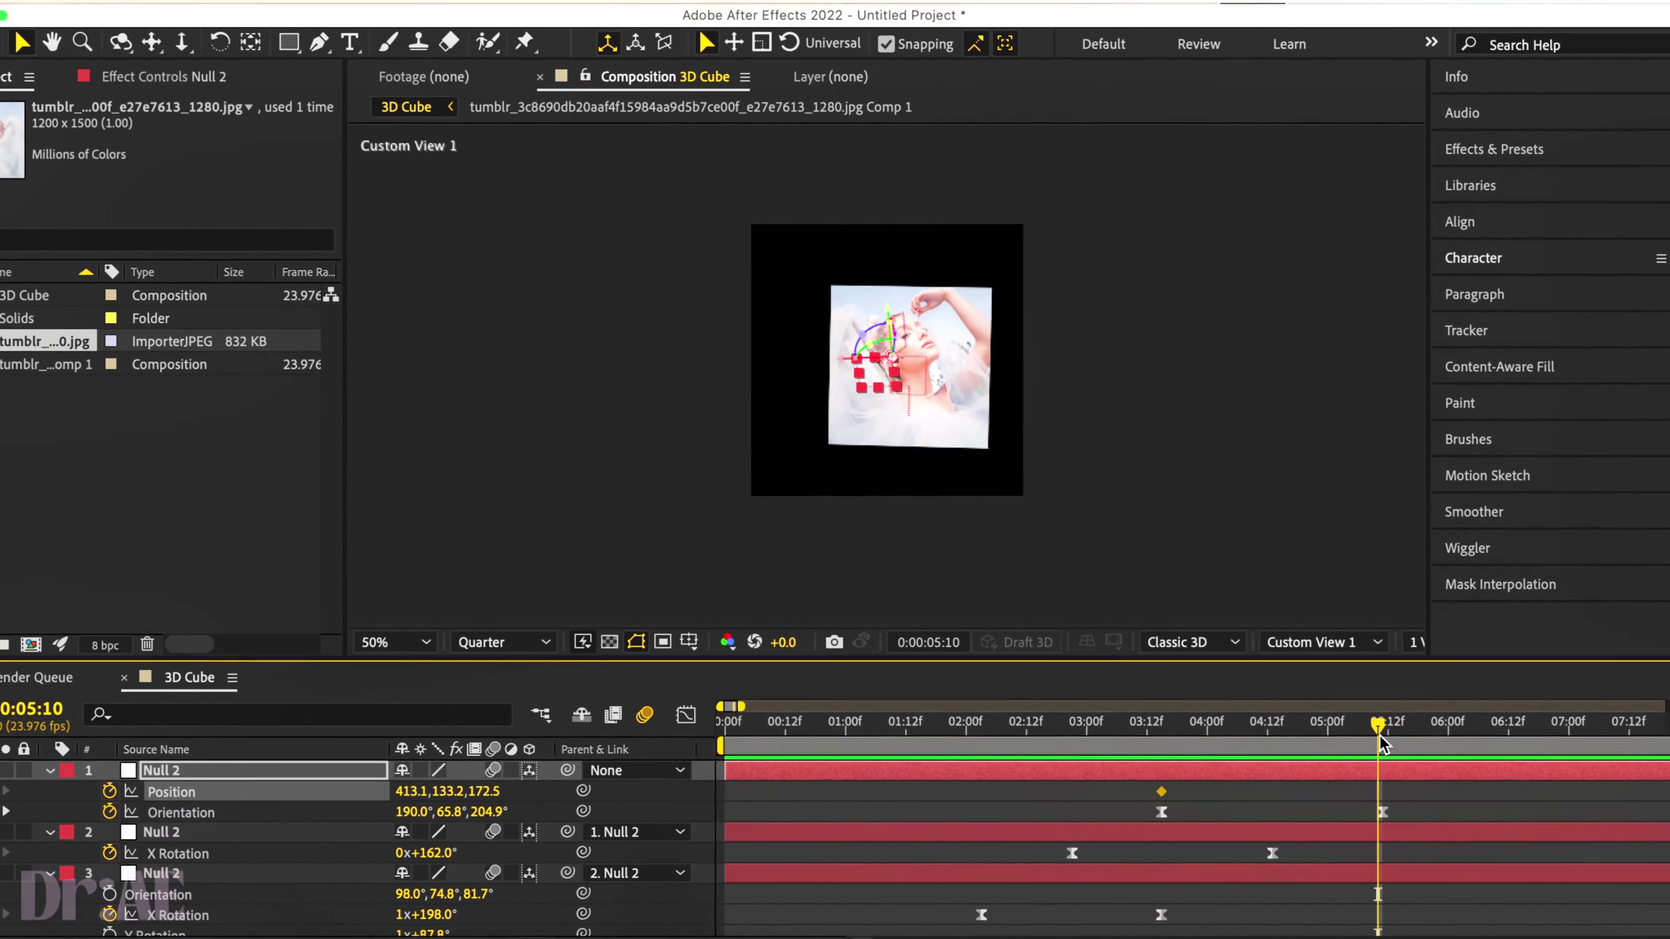
drag(487, 793, 460, 794)
- Try easing the top Null 2's Position and Orientation keyframes with a speed curve that starts slowly and accelerates sharply at the end
click(685, 716)
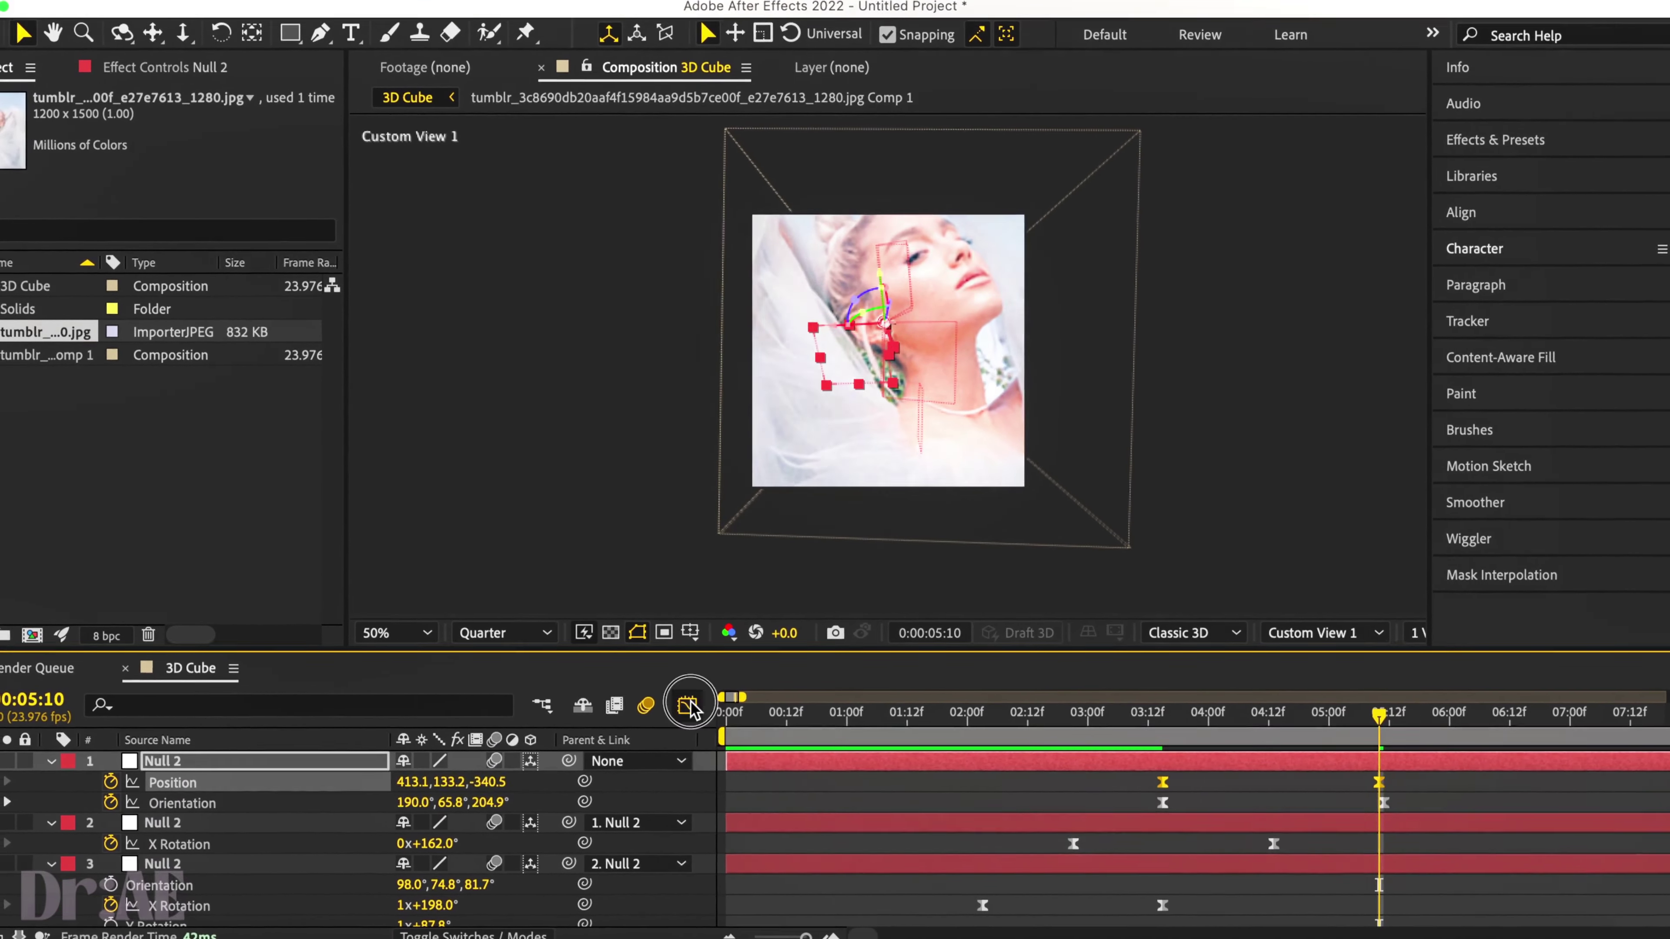
key(shift+F3)
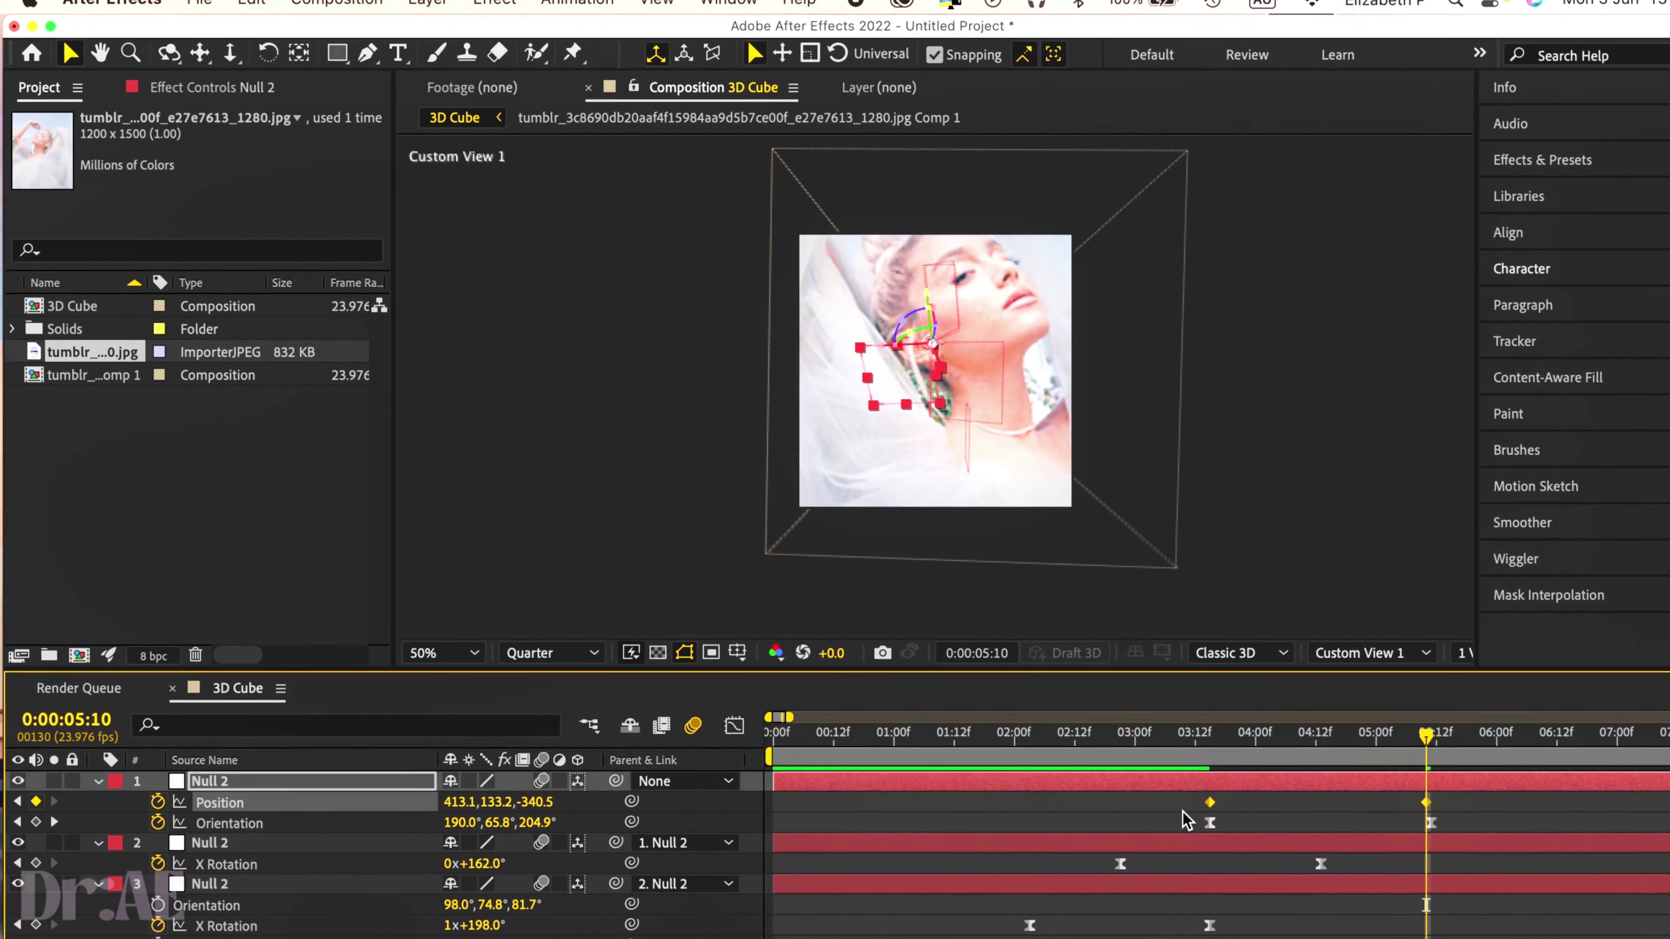
key(shift+F3)
key(shift+F3)
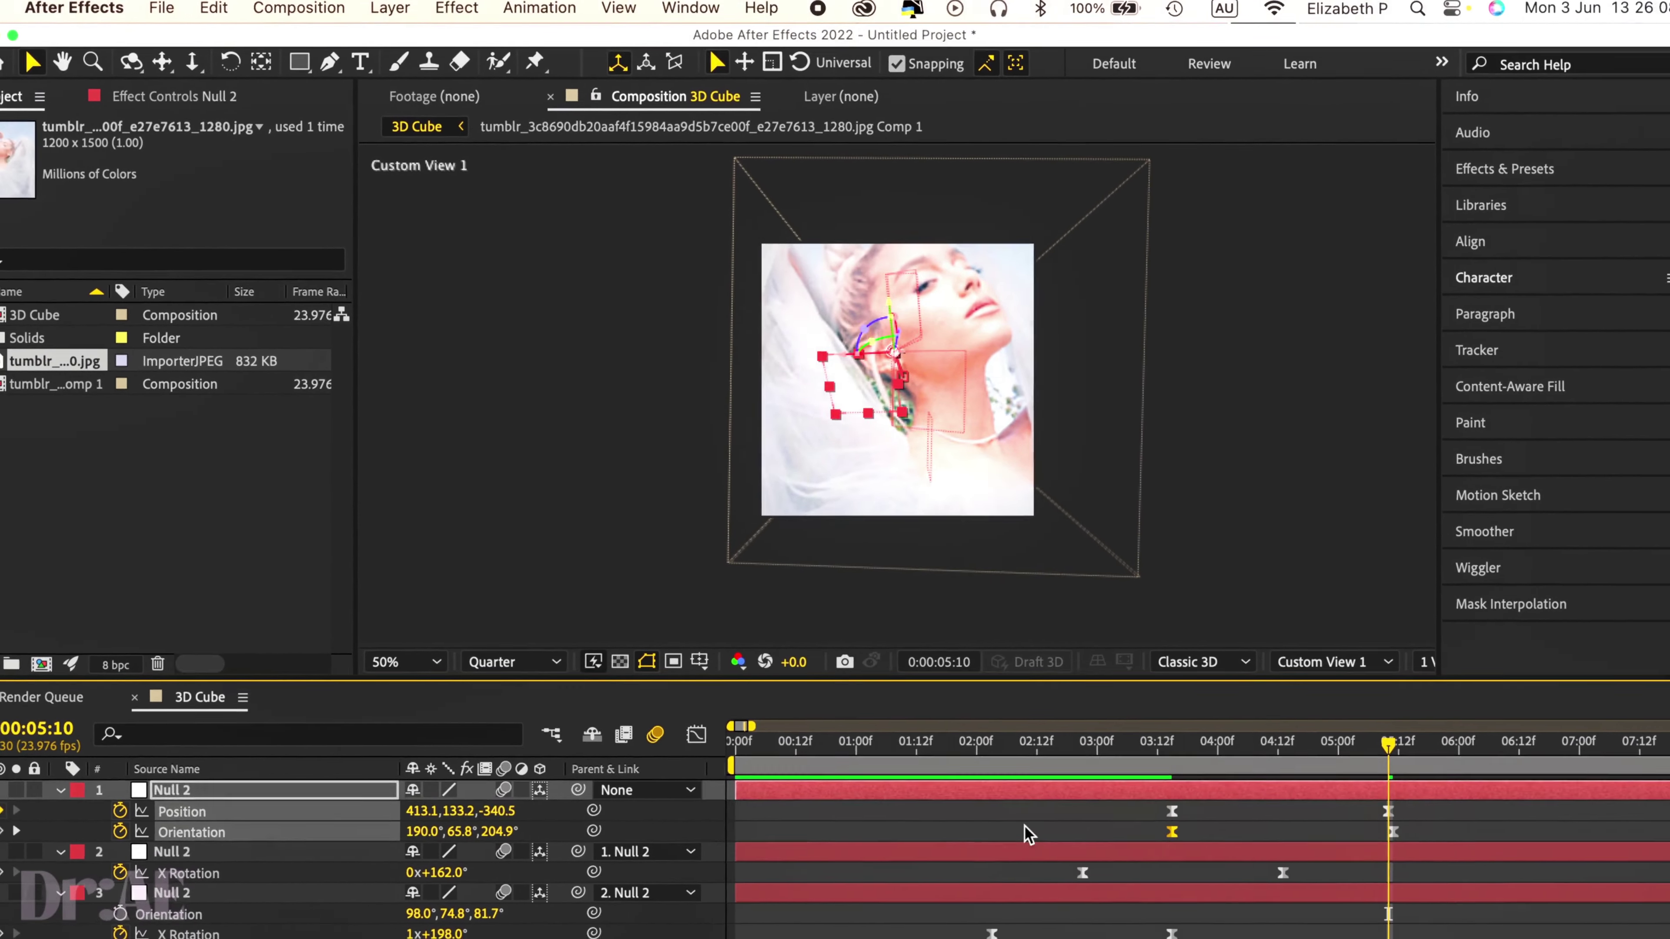
click(1424, 806)
key(shift+F3)
drag(1421, 868, 1306, 865)
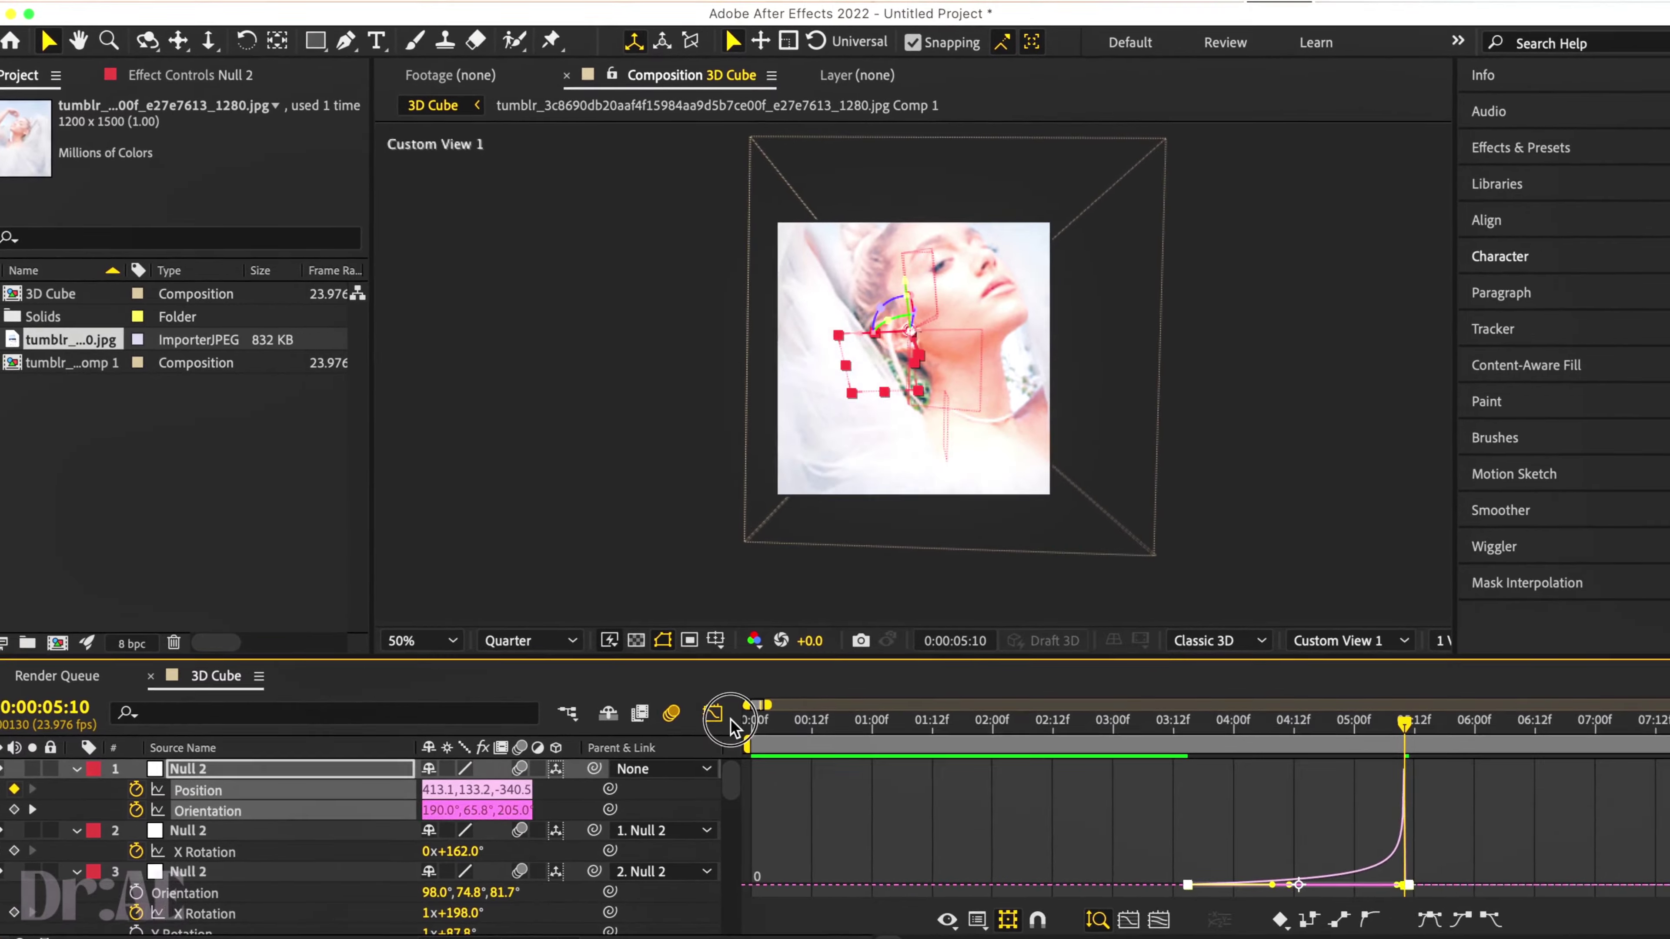
- Preview the zoom-in, check the image layers and end the work area at about 0:00:05:12
key(shift+F3)
key(space)
click(814, 361)
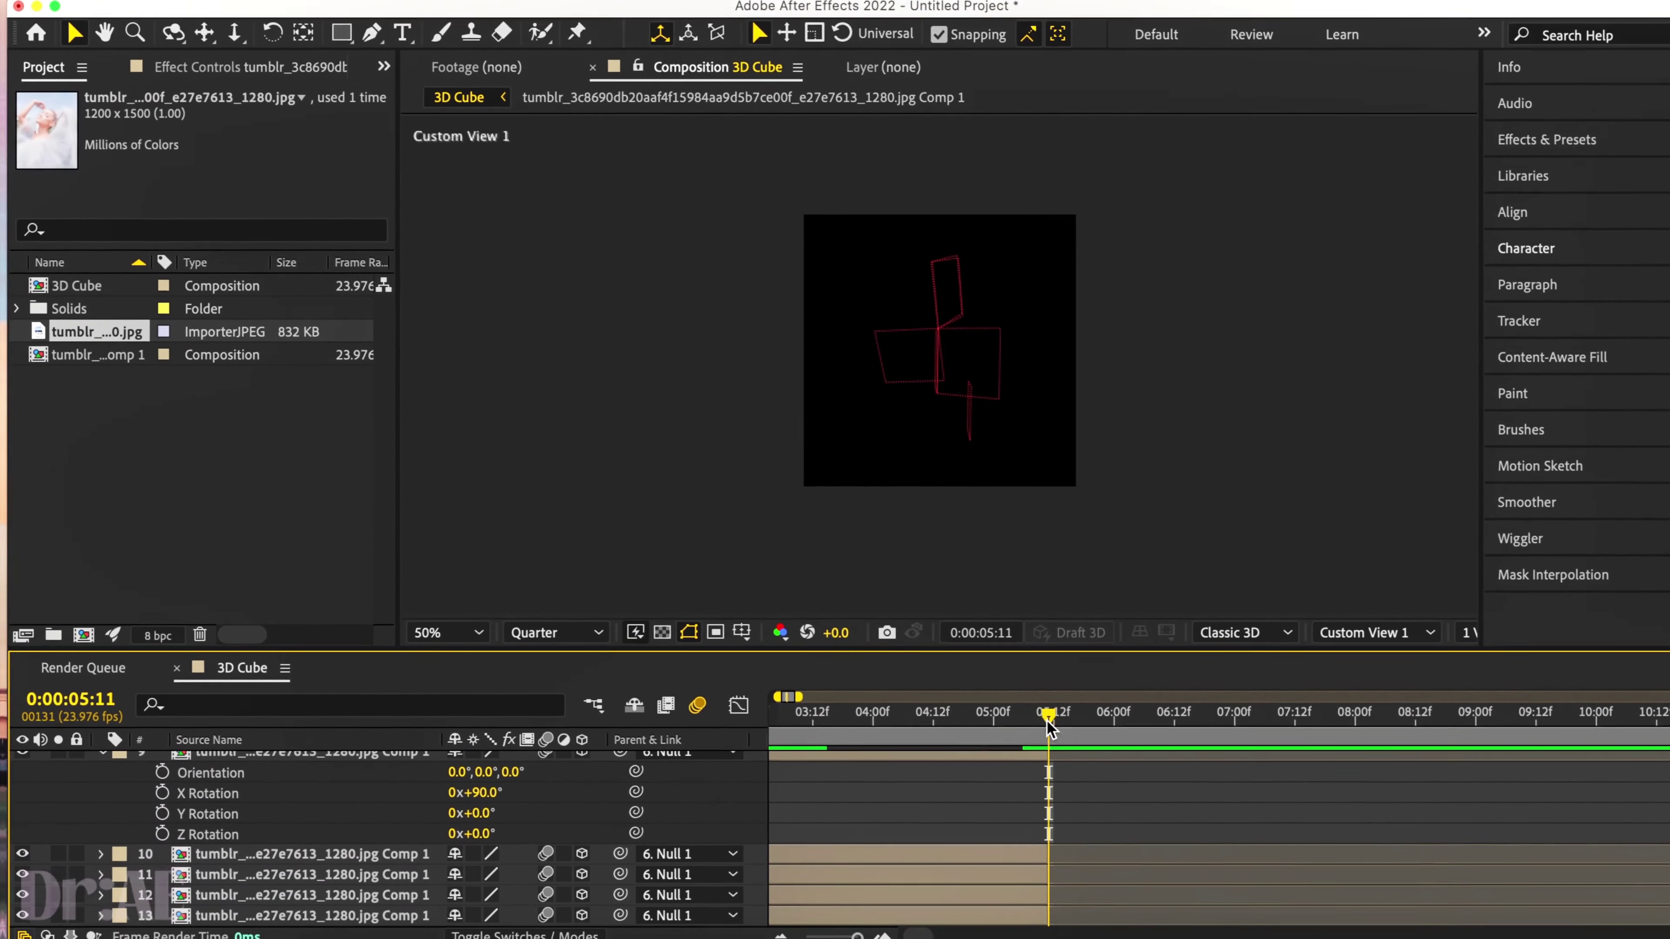
scroll(197, 823, up, 10)
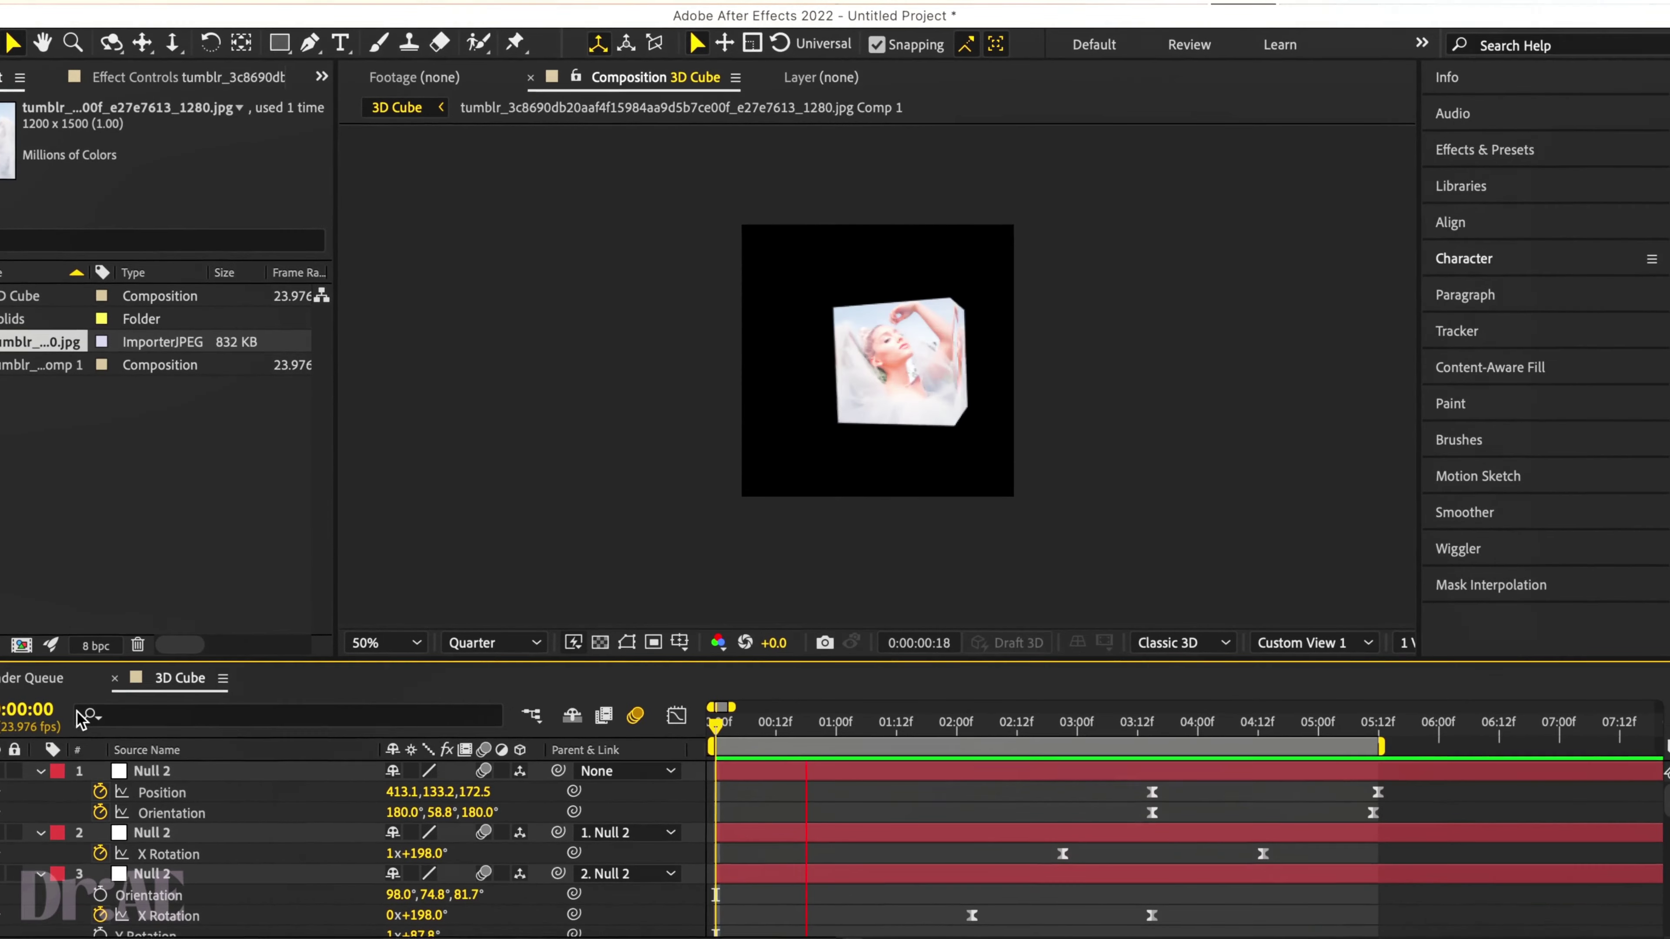
- Try an ending Z orientation of 276.0° on the top Null 2 at 0:00:05:11, adjust its end keyframes and preview
click(585, 806)
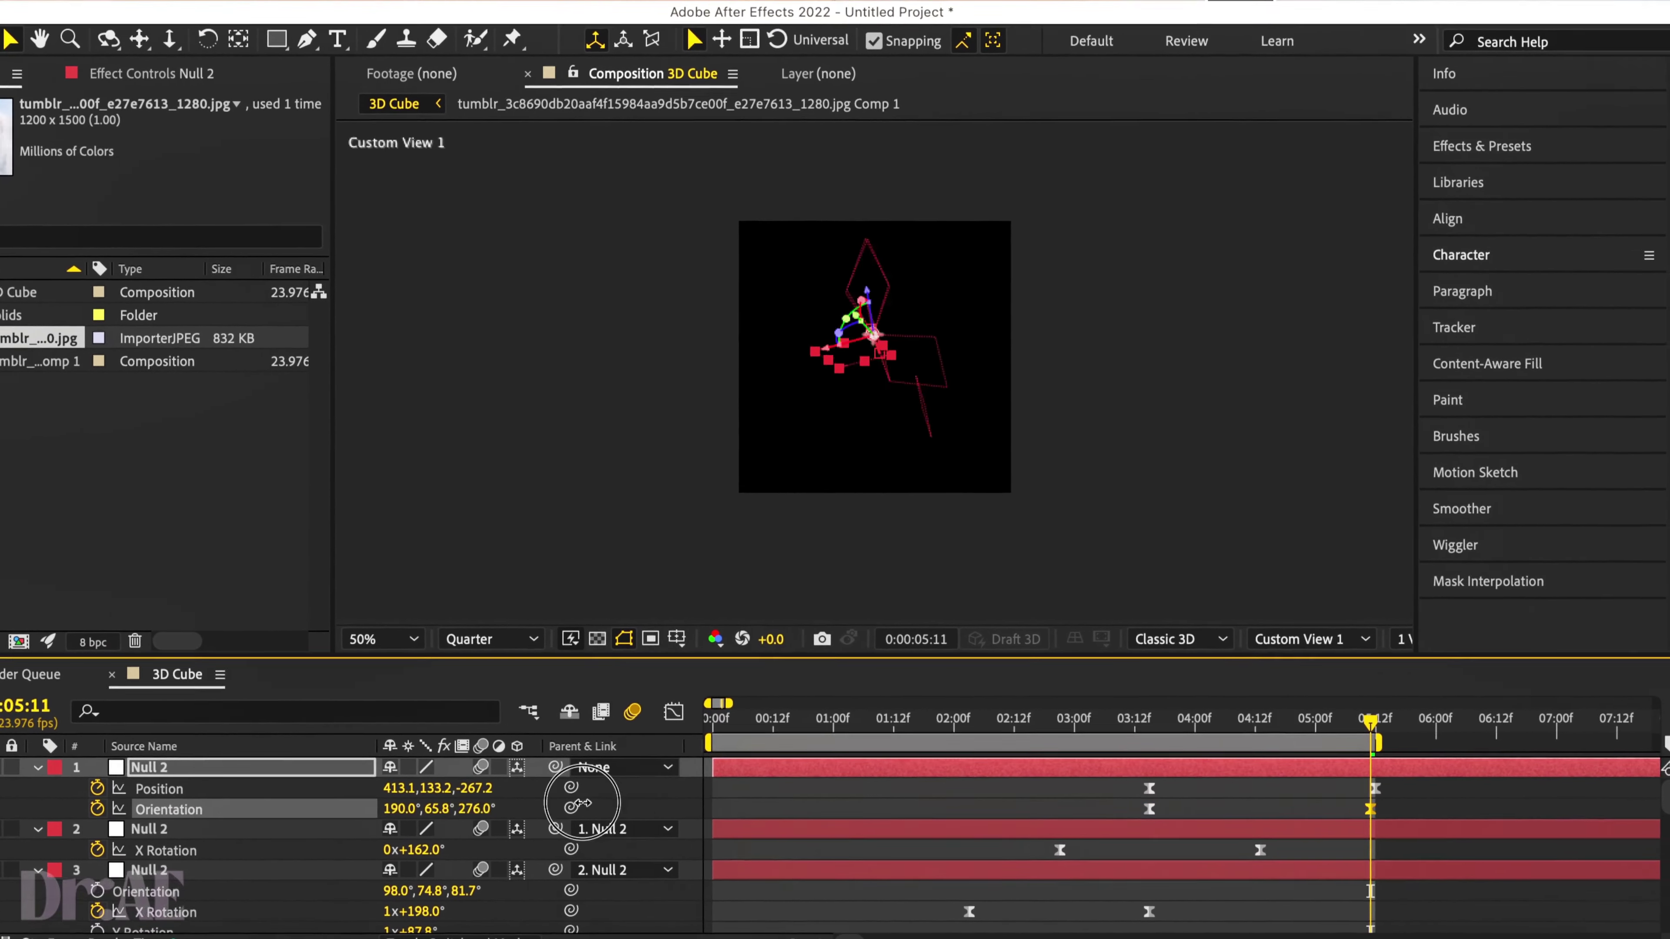
key(space)
drag(1371, 809, 1449, 835)
click(1166, 796)
click(1418, 739)
drag(1489, 829, 1424, 829)
drag(1413, 721, 1352, 724)
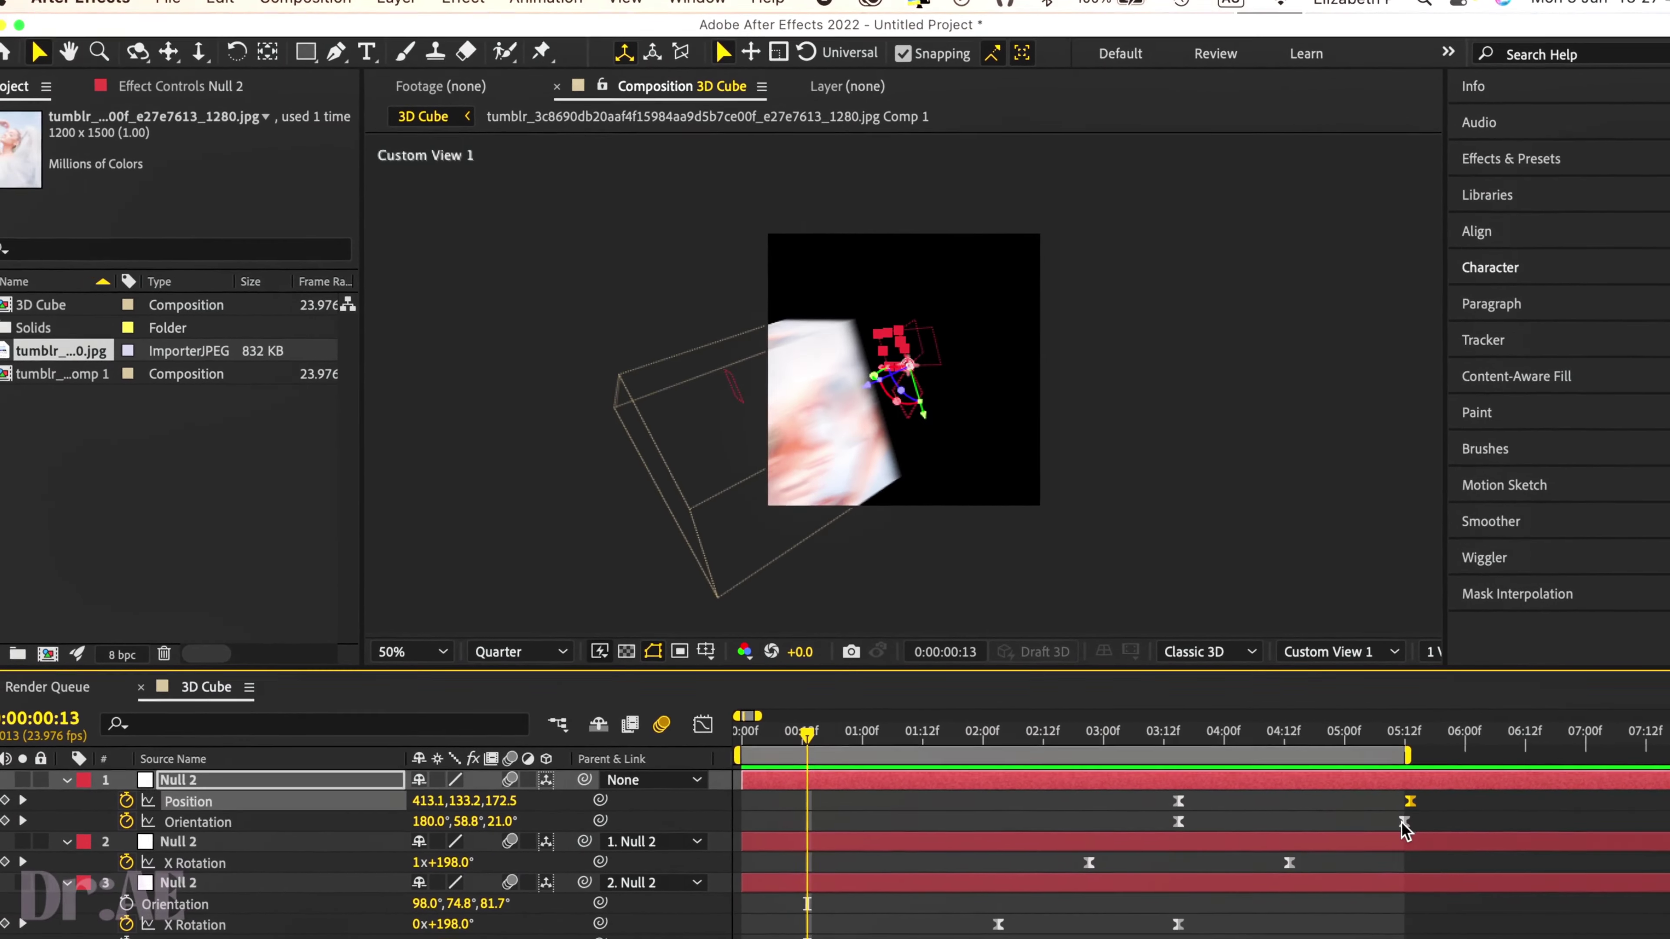
- Try delaying the top Null 2's first Orientation keyframe to about 0:00:04:02 and play back the change
drag(1217, 736, 1392, 744)
drag(1374, 801, 1369, 801)
drag(1374, 733, 1189, 729)
key(space)
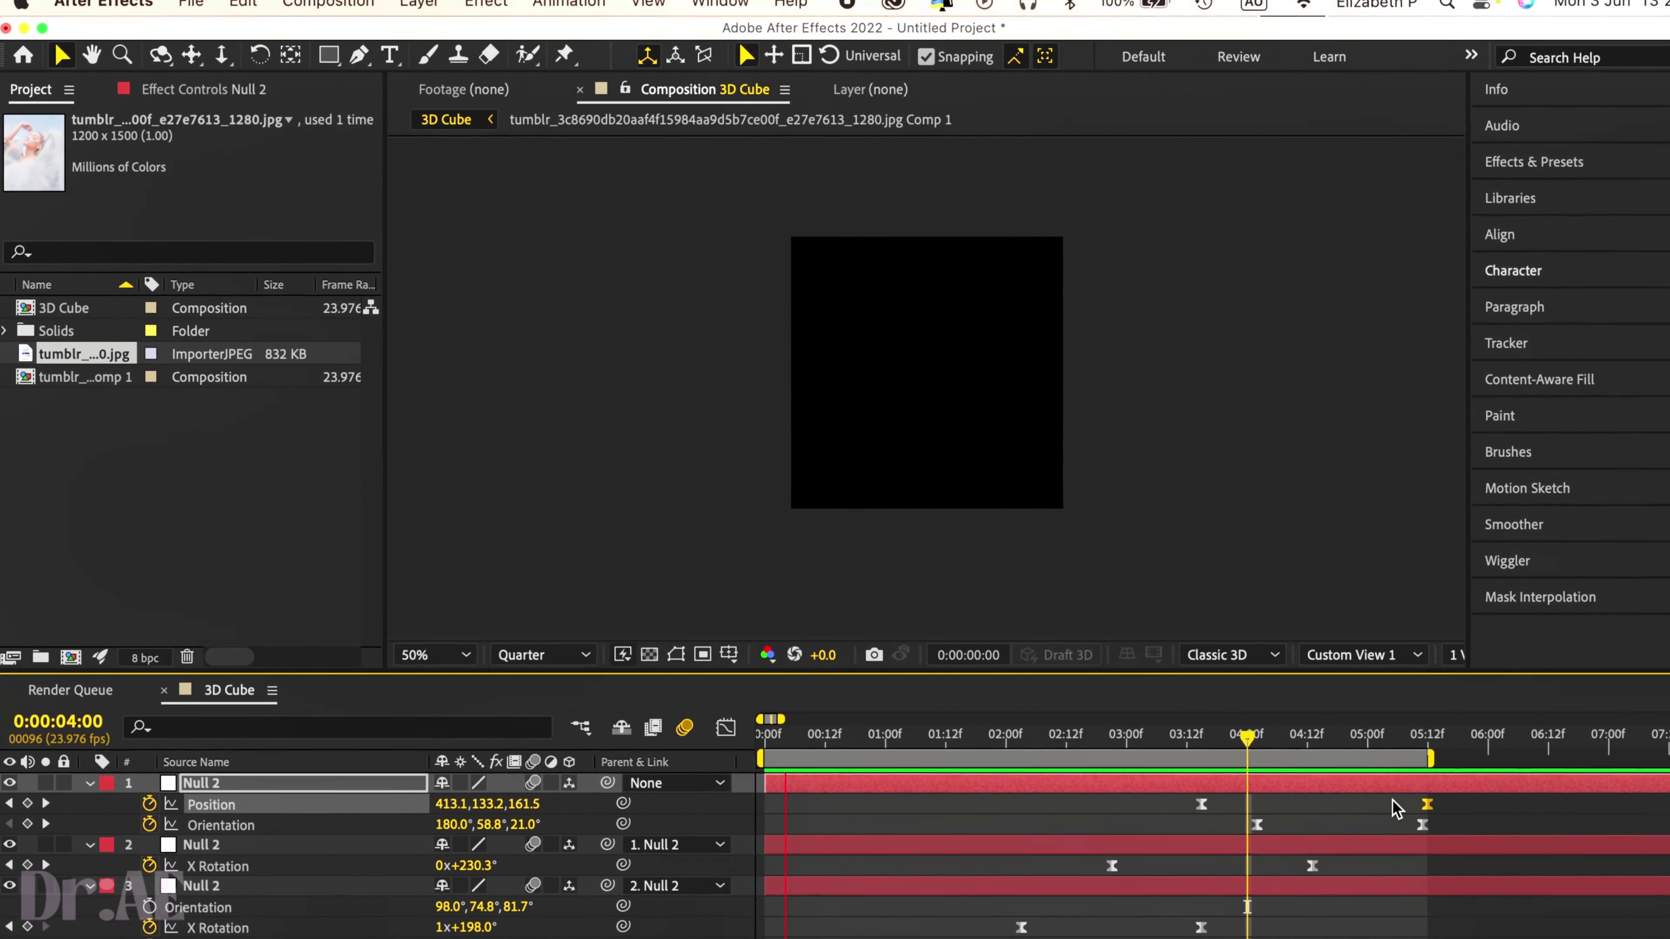
click(1206, 734)
key(u)
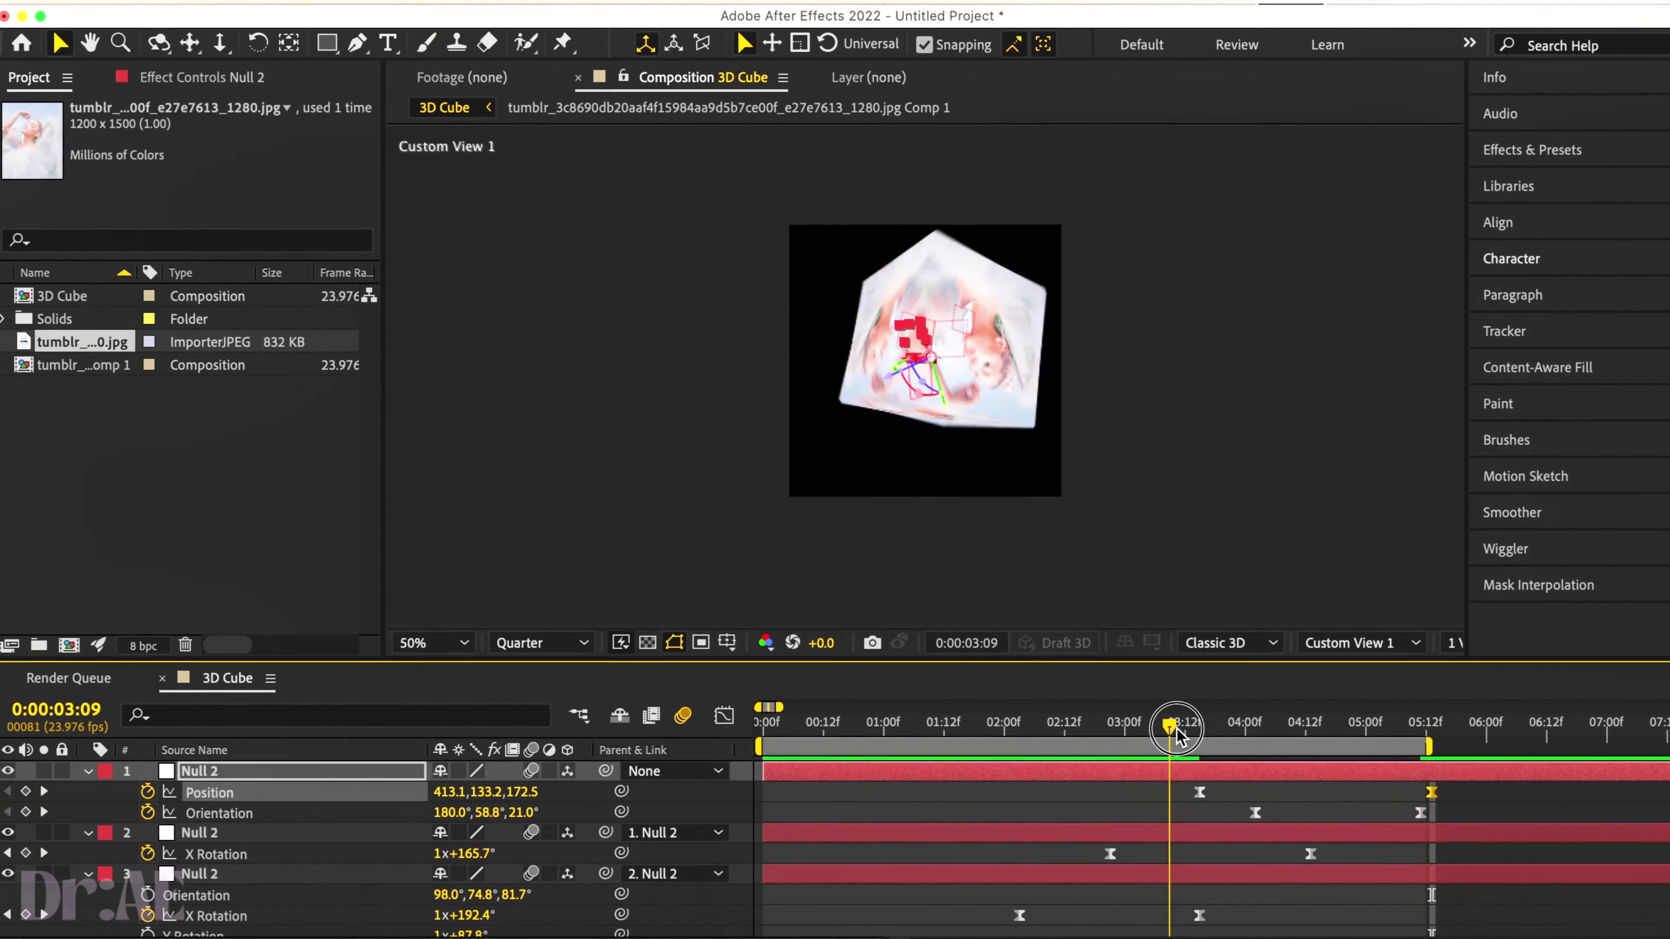
- Remove the top Null 2's Position keyframes and set its ending Orientation at 0:00:05:11 to 180.0°, 77.8°, 316.0°
key(space)
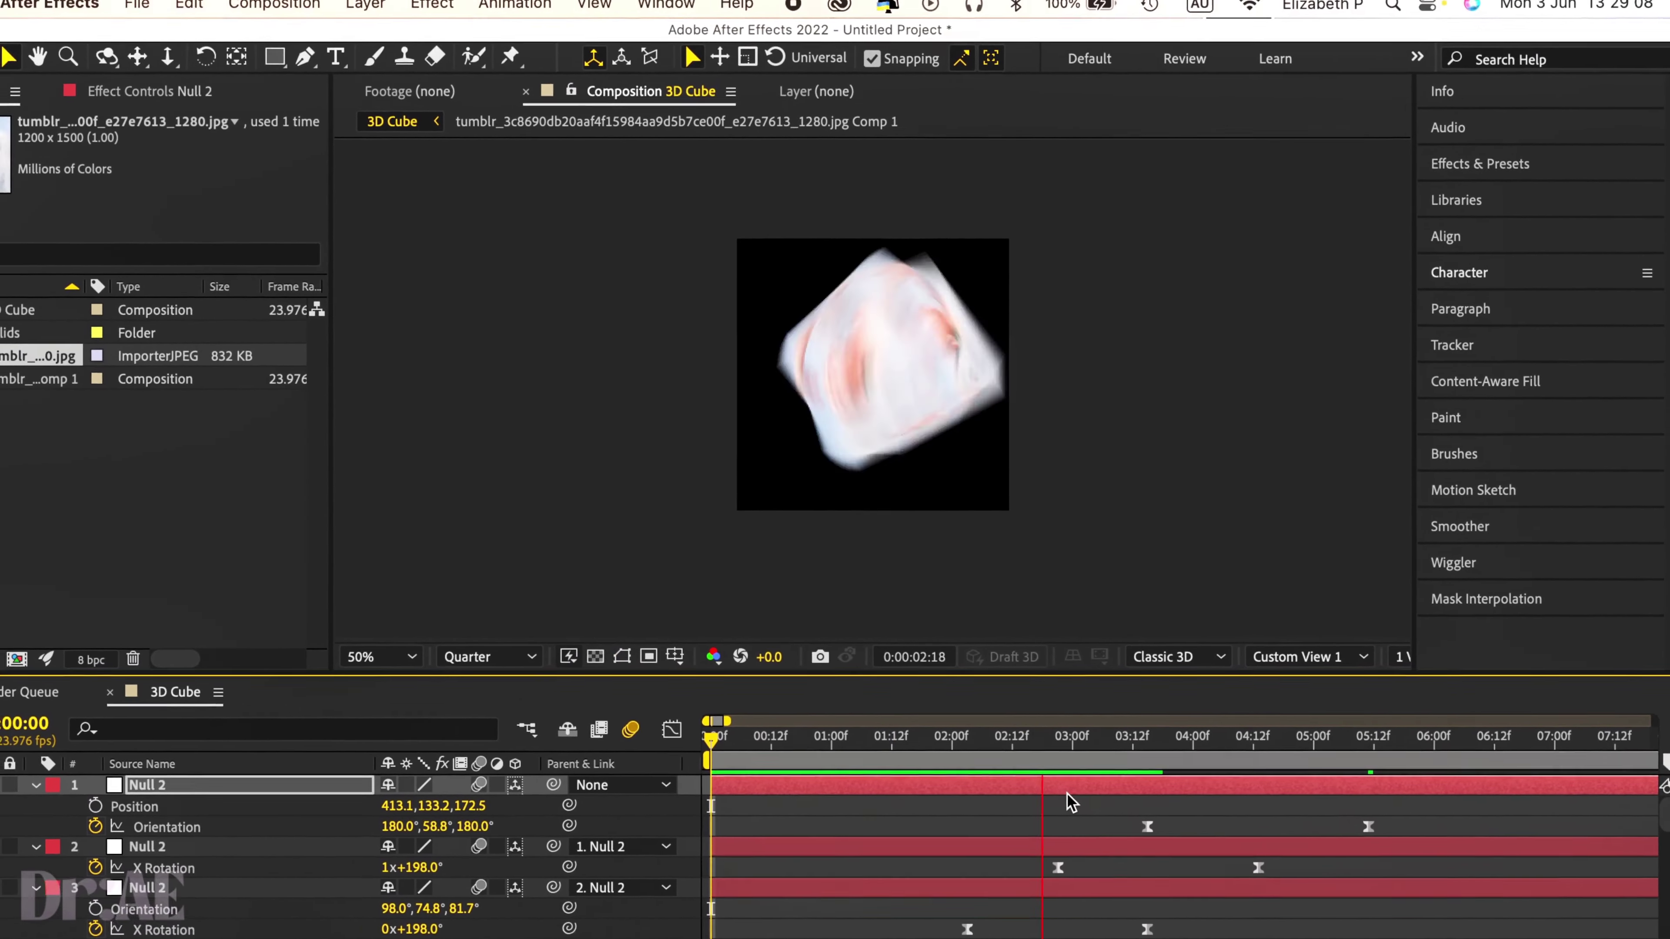
key(space)
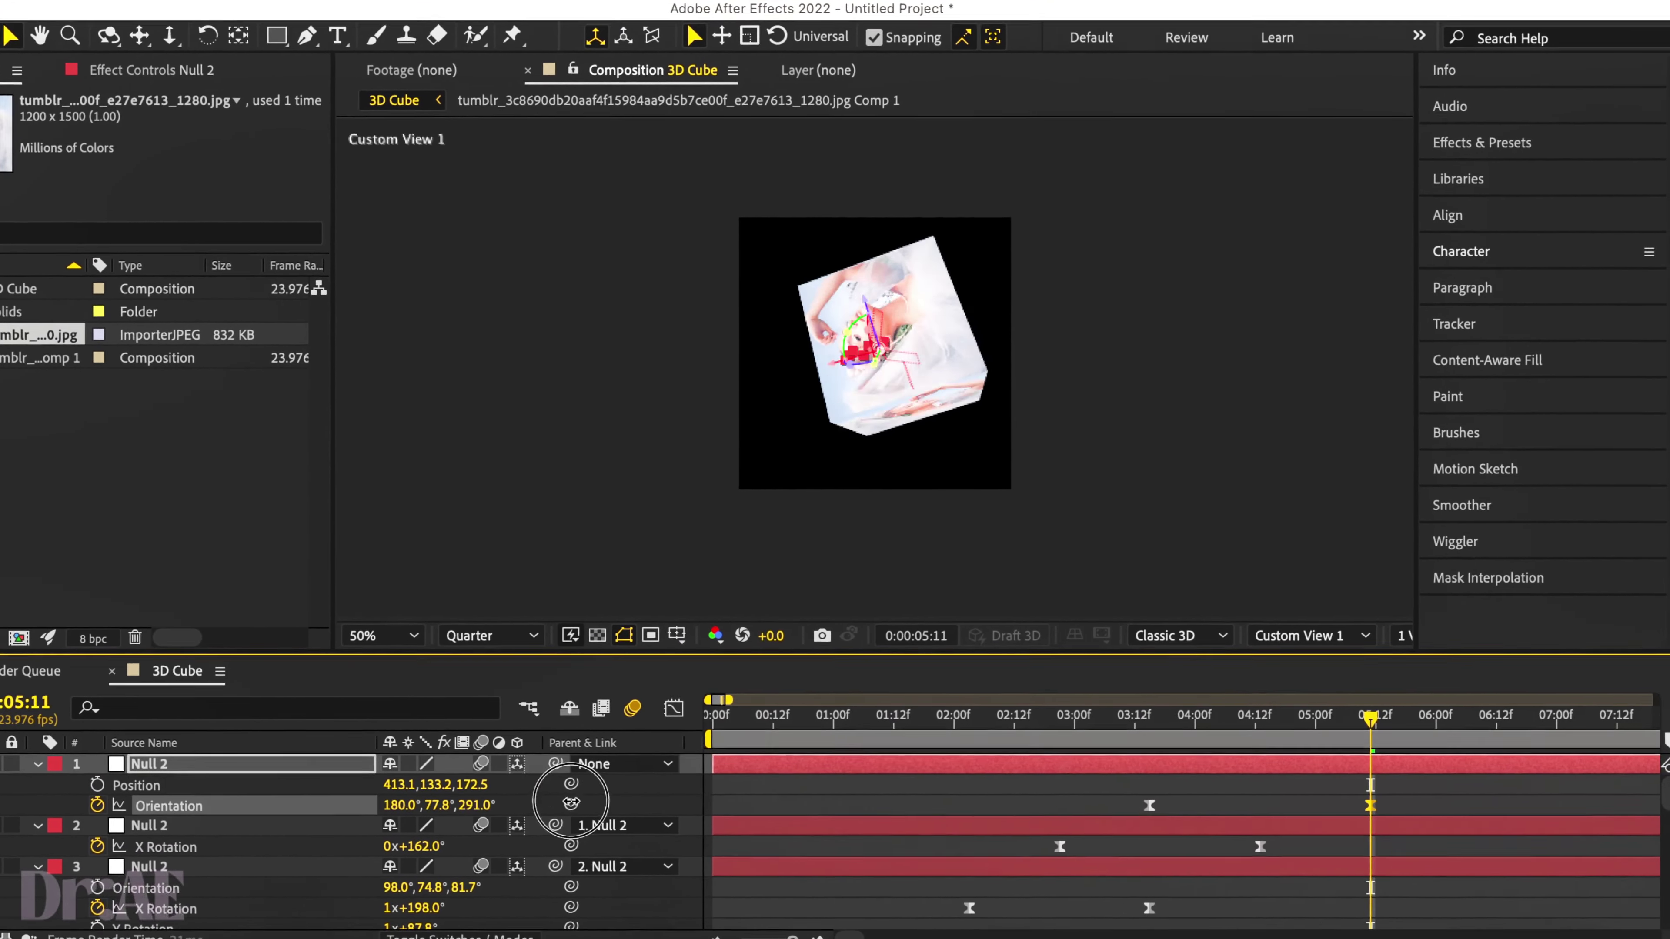
drag(1252, 716, 1405, 716)
- Add another Null 2 layer above the others and keyframe its Position at about 0:00:04:12
right_click(674, 650)
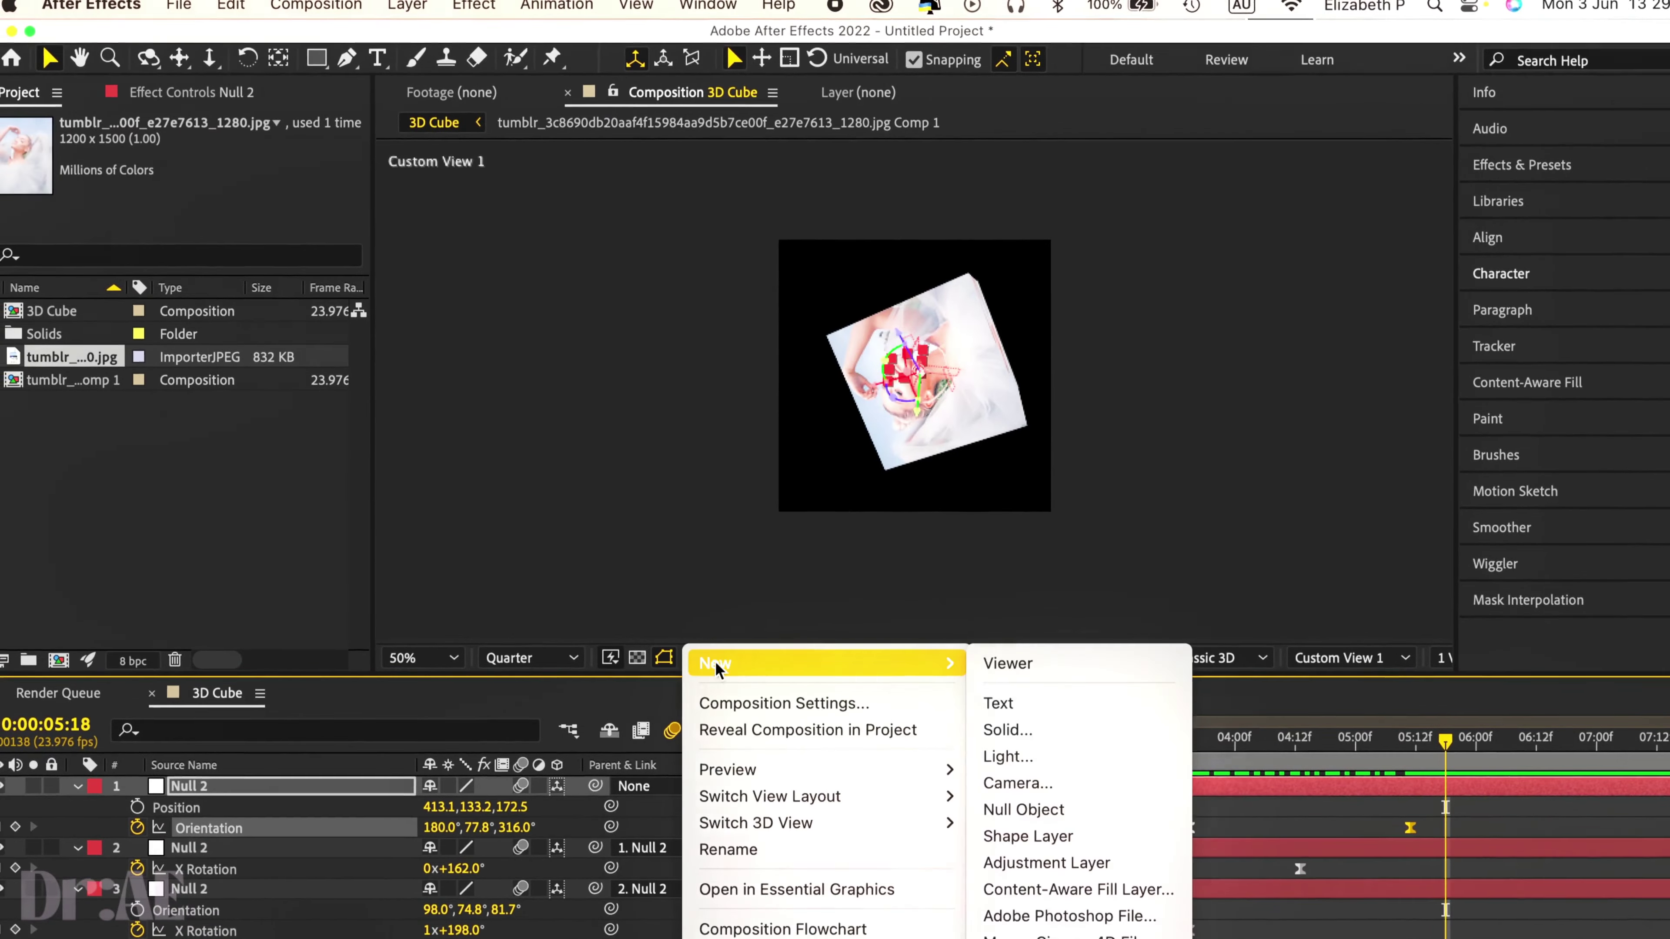
mouse_move(714, 672)
click(1005, 811)
click(1311, 743)
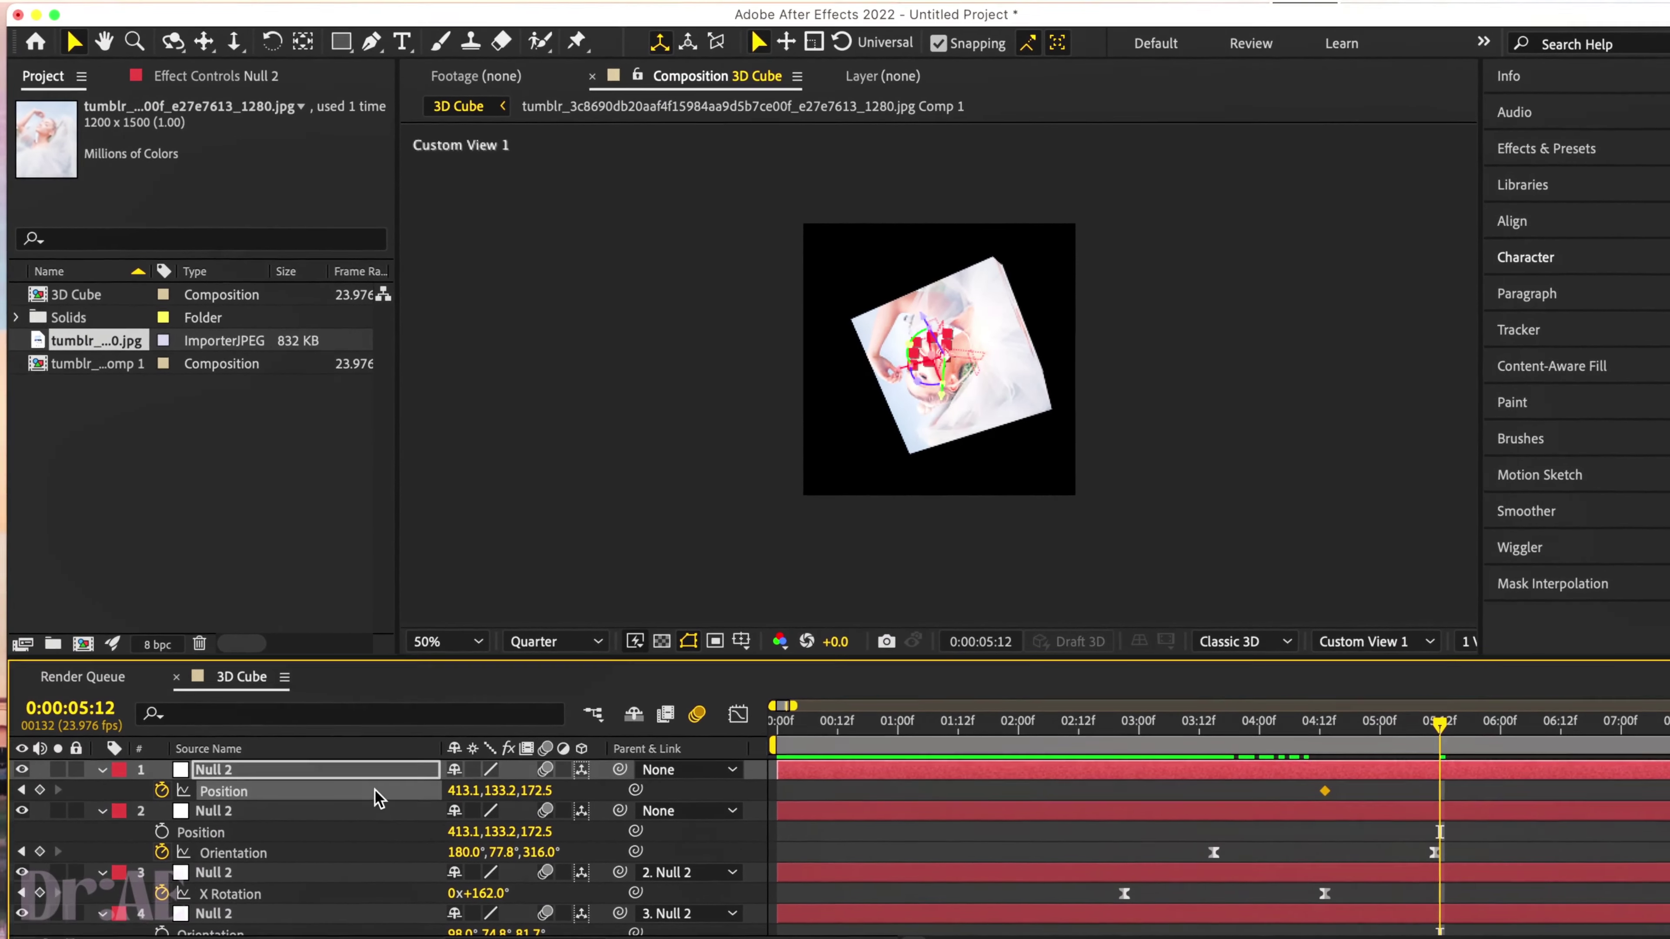
- Try lowering the top Null 2's Z Position at about 0:00:05:12 to add a second Position keyframe for a zoom
key(alt+shift+p)
drag(1313, 716, 1421, 716)
drag(519, 785, 421, 785)
key(Home)
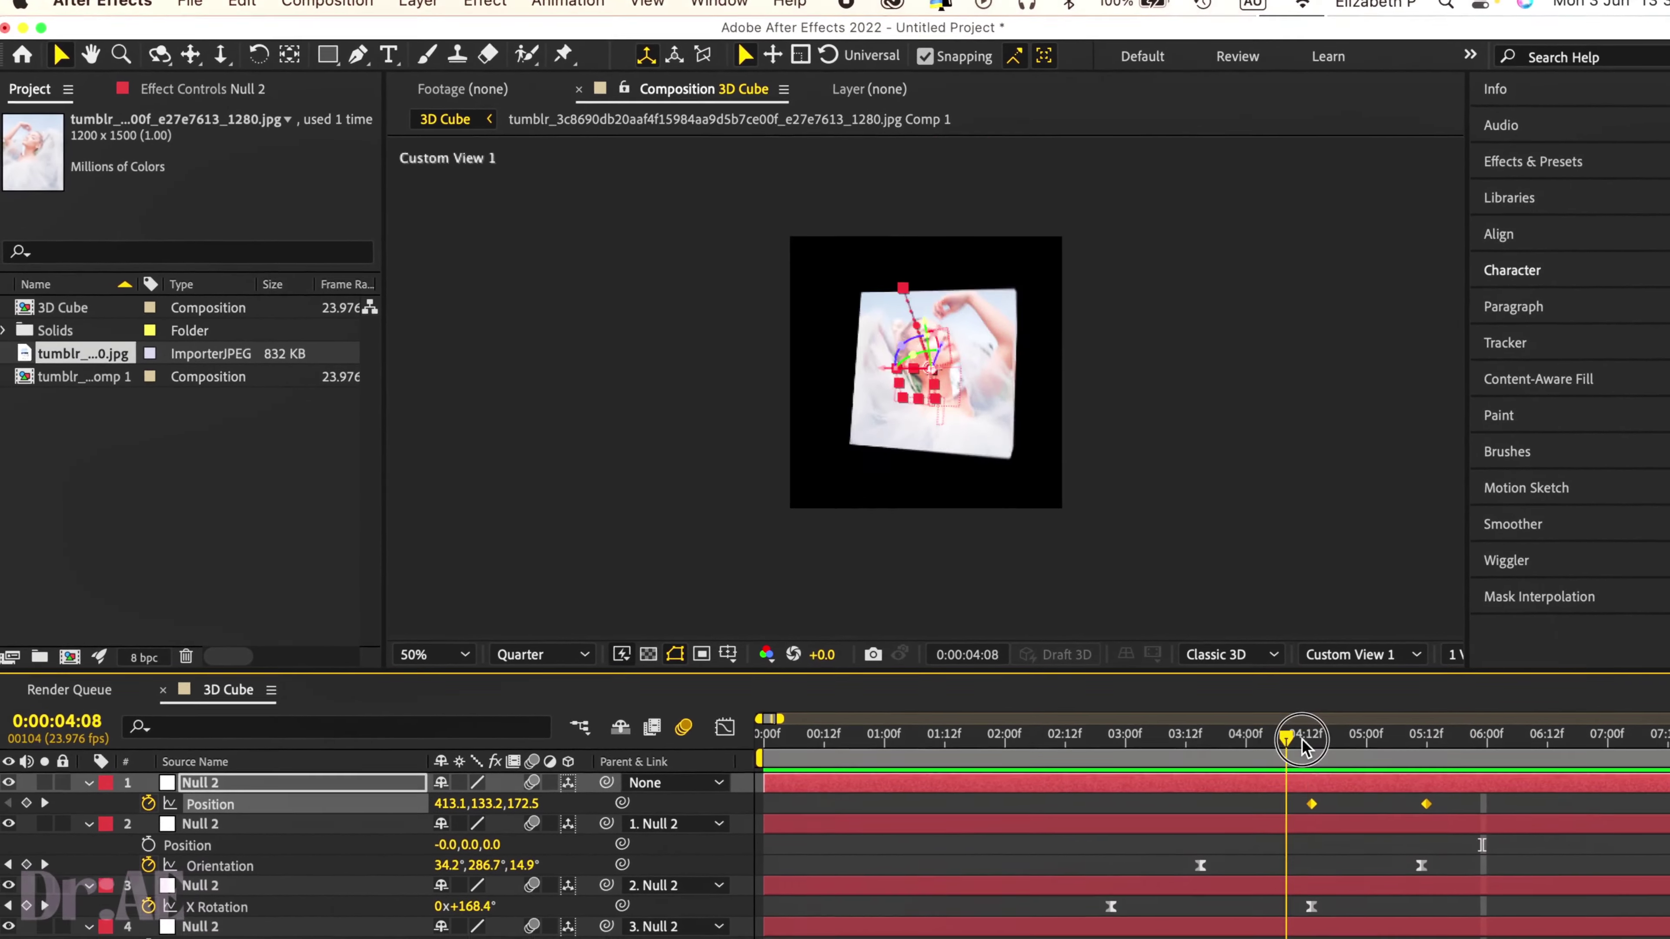
- Try parenting the second Null 2 to a new, late-starting top Null 2 and play back the animation
click(655, 806)
key(space)
key(space)
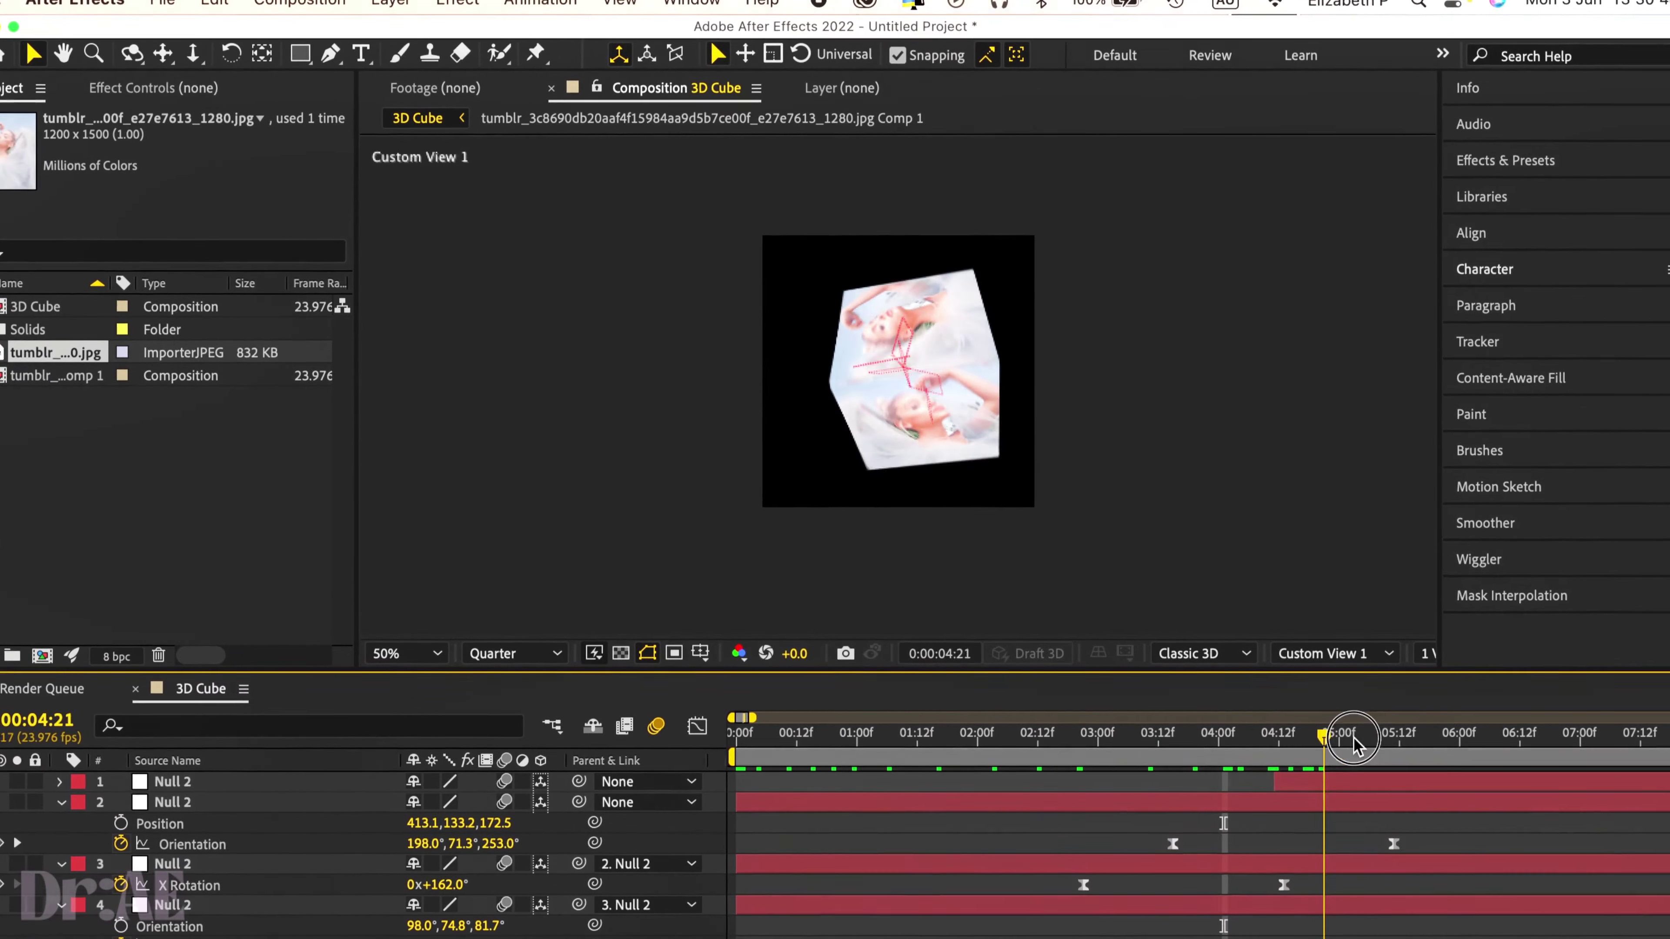
click(941, 713)
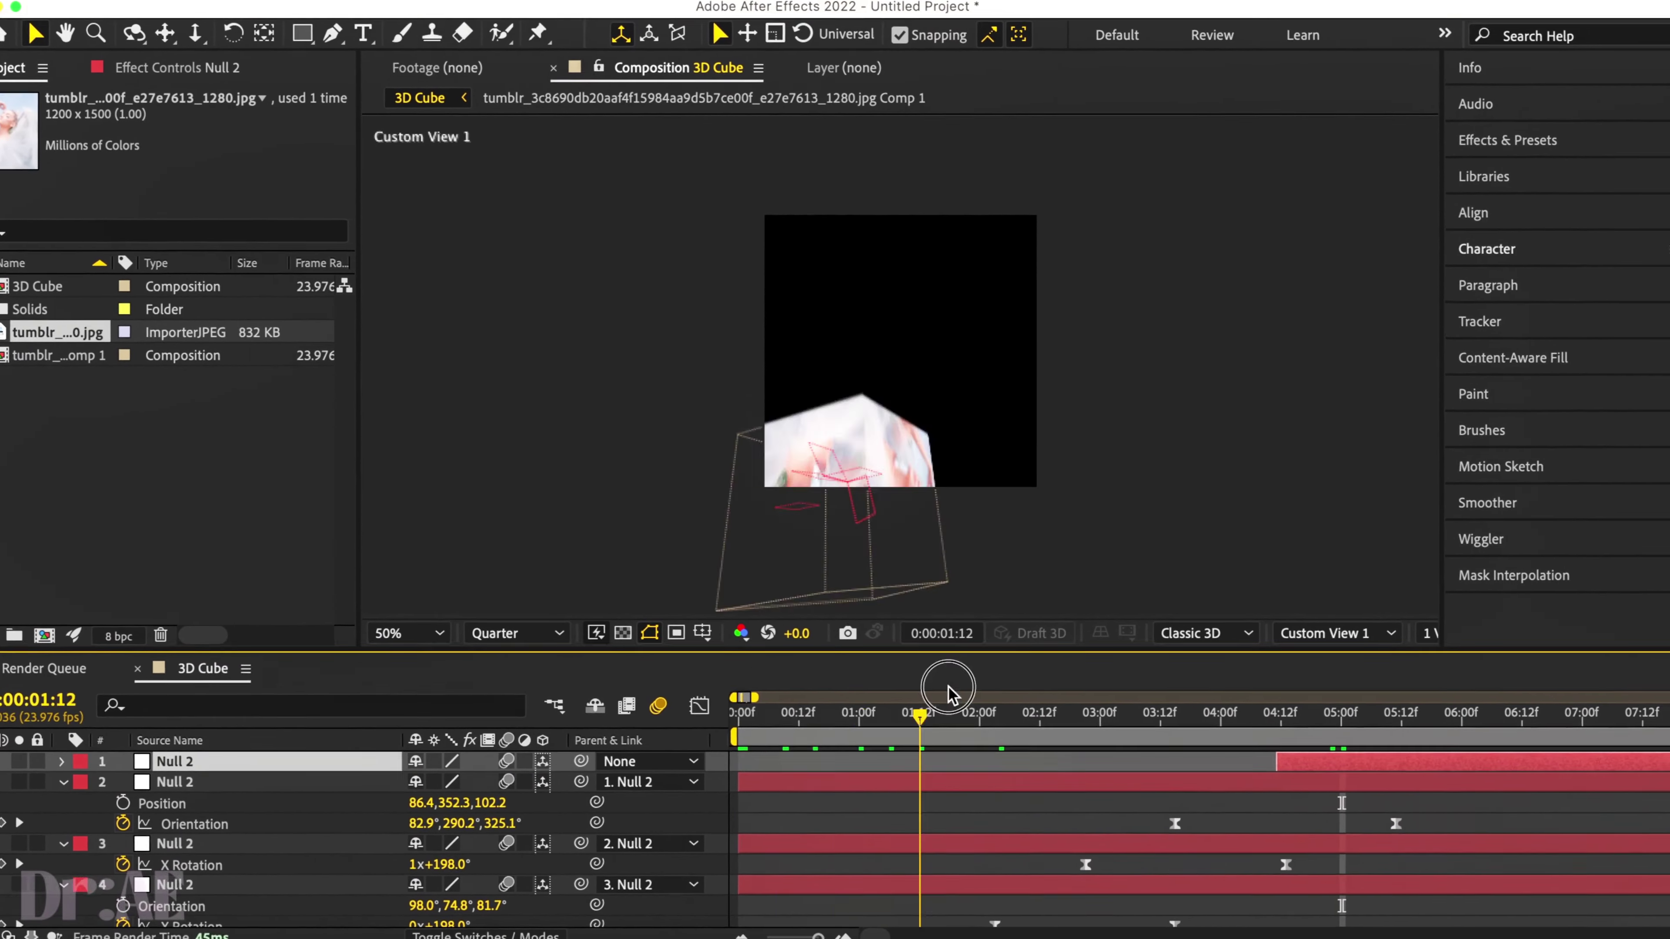
key(space)
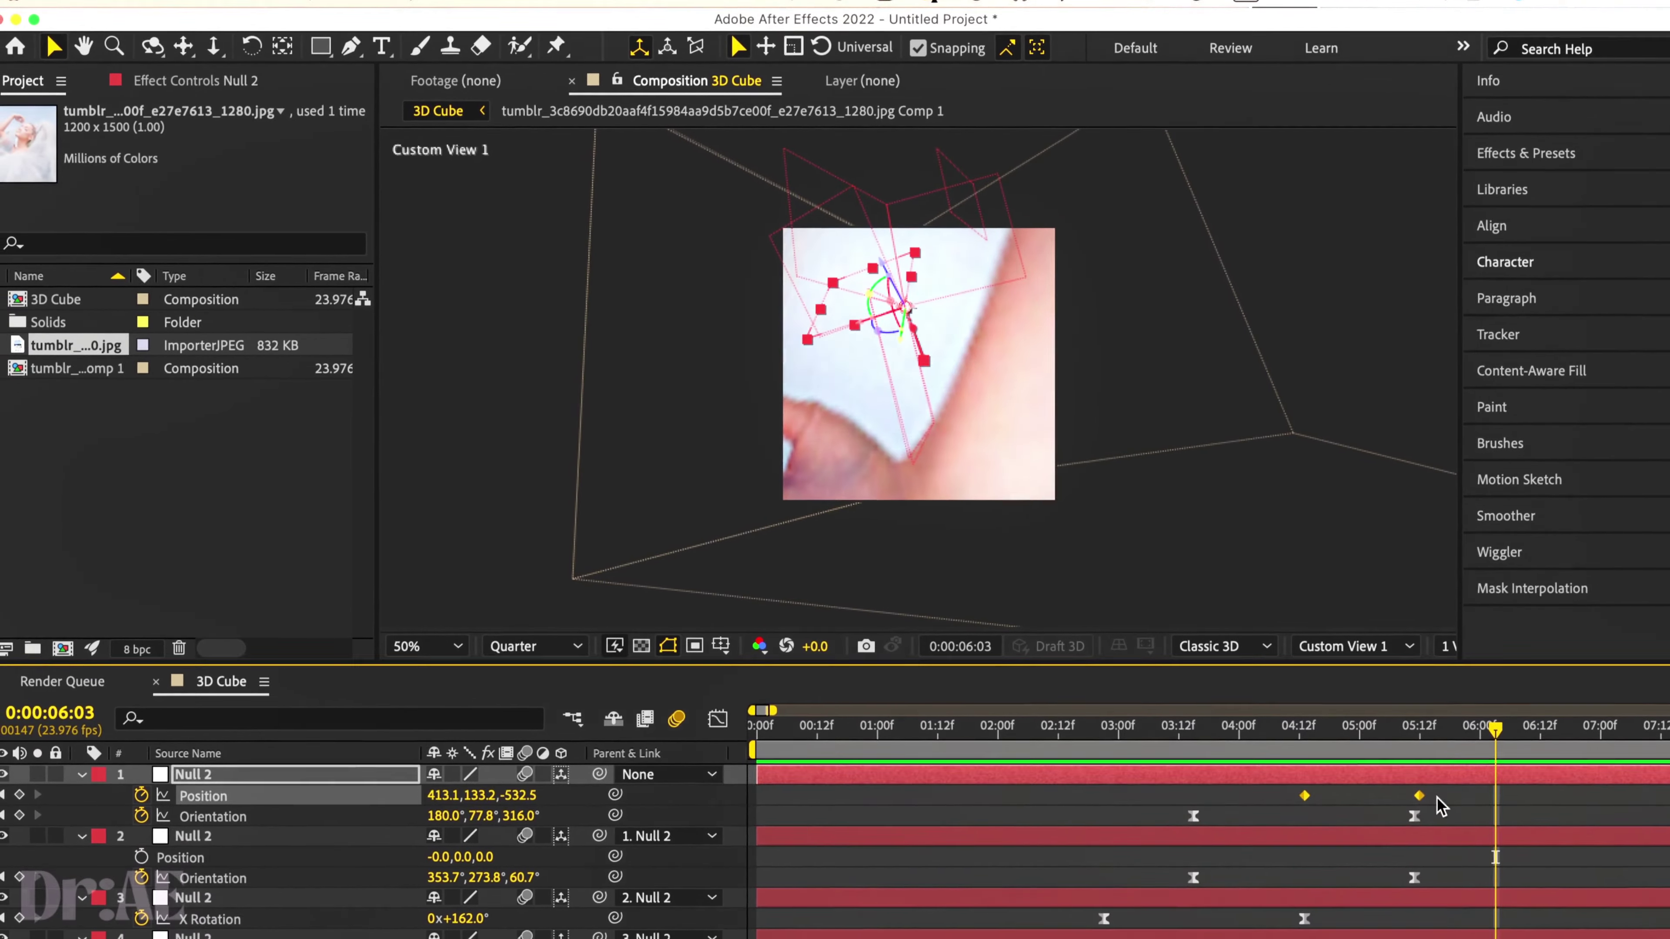
- Ease the top Null 2's Position keyframes in the graph editor with 100% influence and check the motion near 0:00:05:11
key(shift+F3)
drag(1279, 884, 1368, 839)
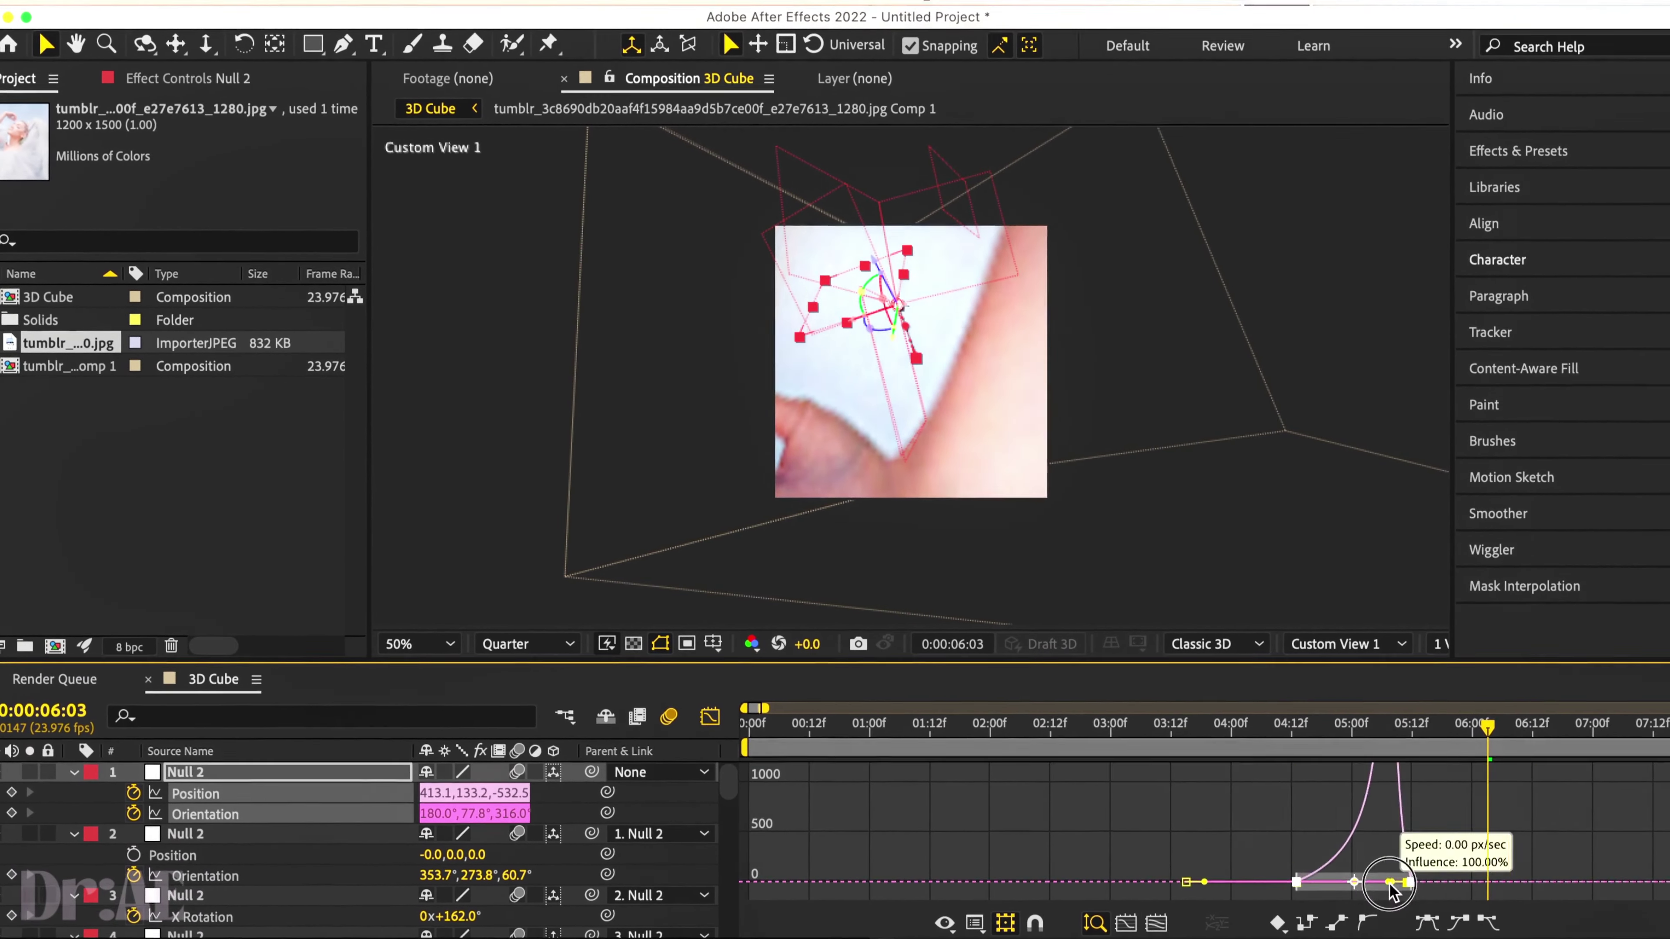
key(shift+F3)
click(1177, 729)
click(1410, 730)
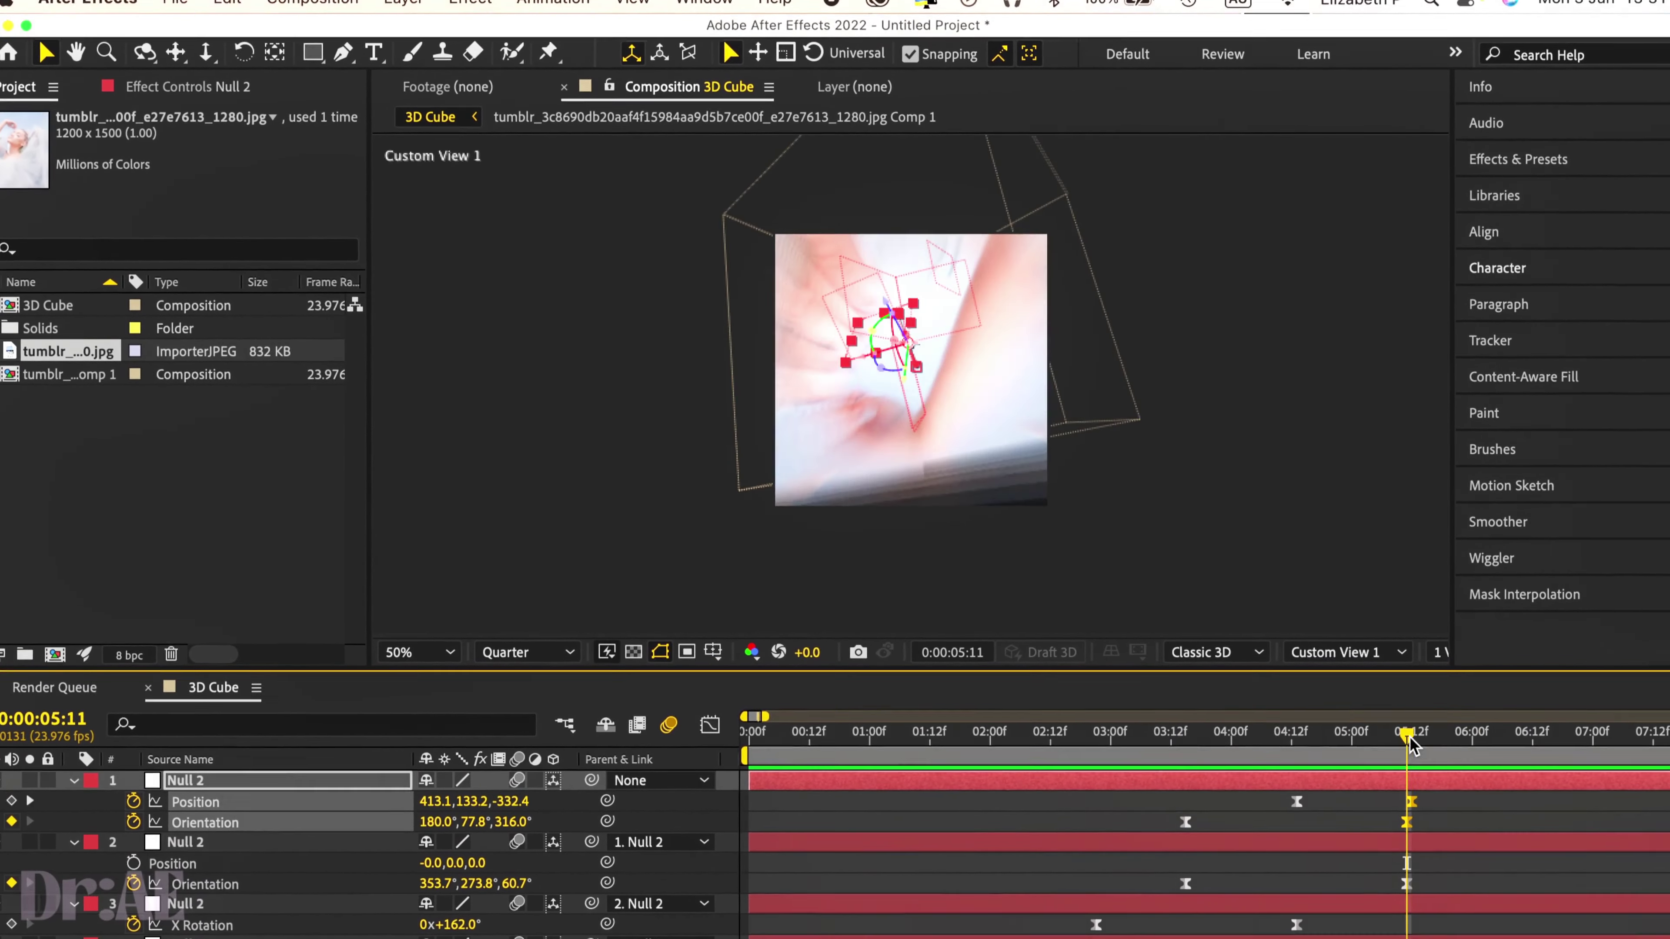
- Trim the cube's image layers and the work area to end at about 0:00:05:11 and preview the animation
scroll(1387, 845, down, 10)
click(1392, 852)
scroll(1381, 855, up, 10)
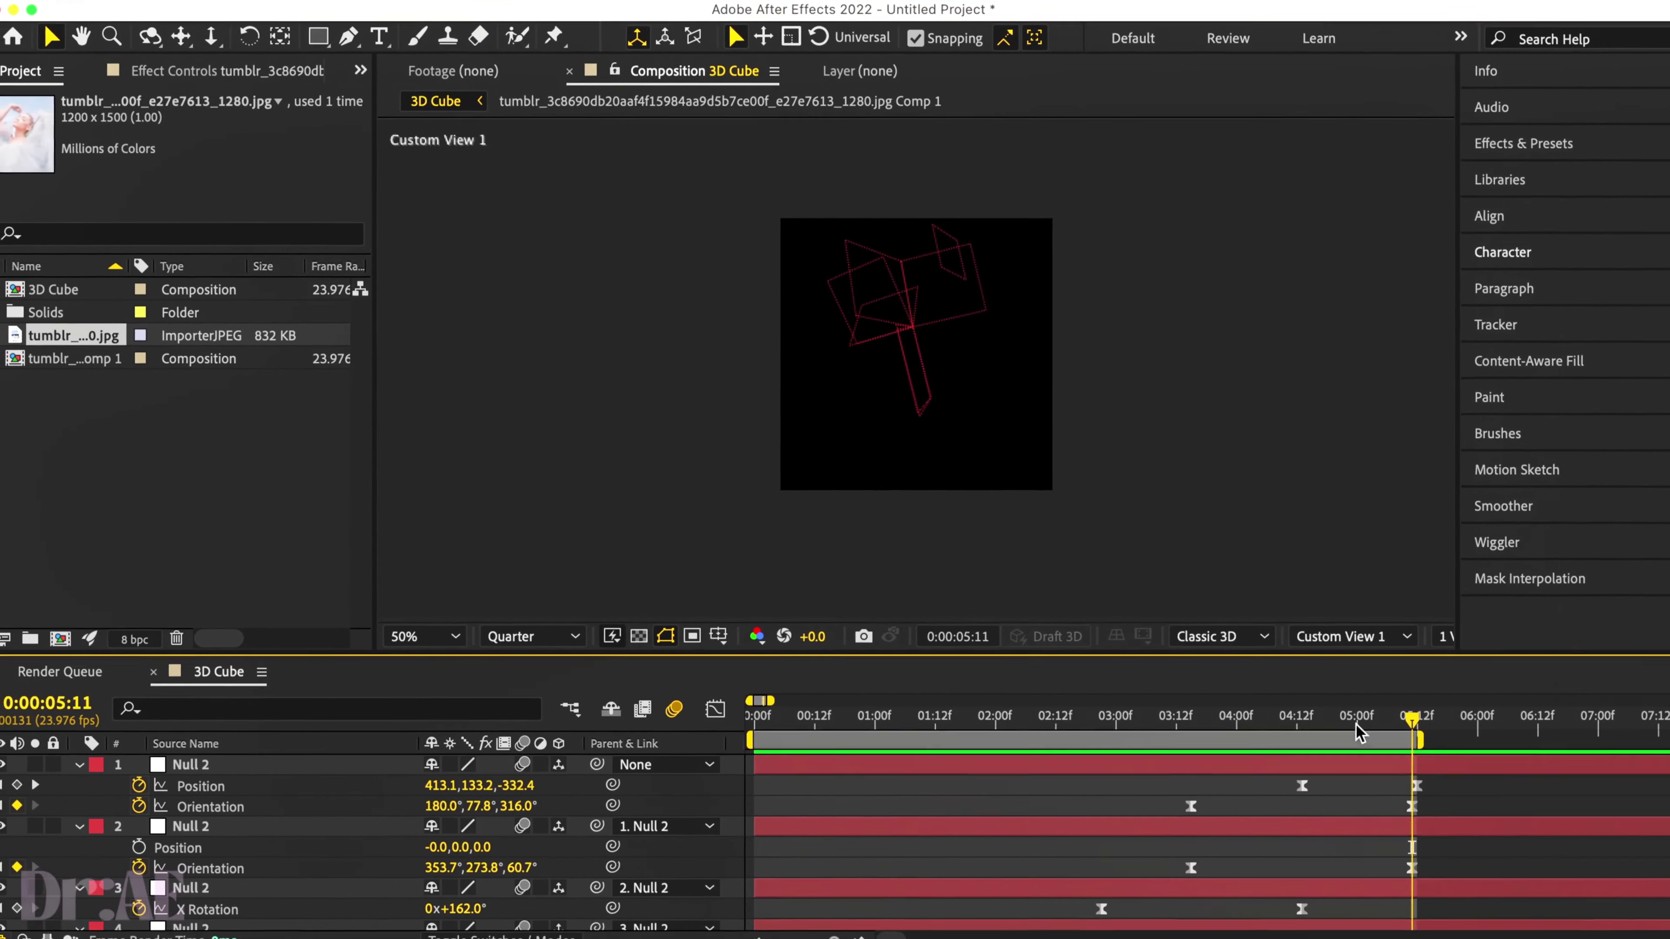
click(1355, 725)
key(space)
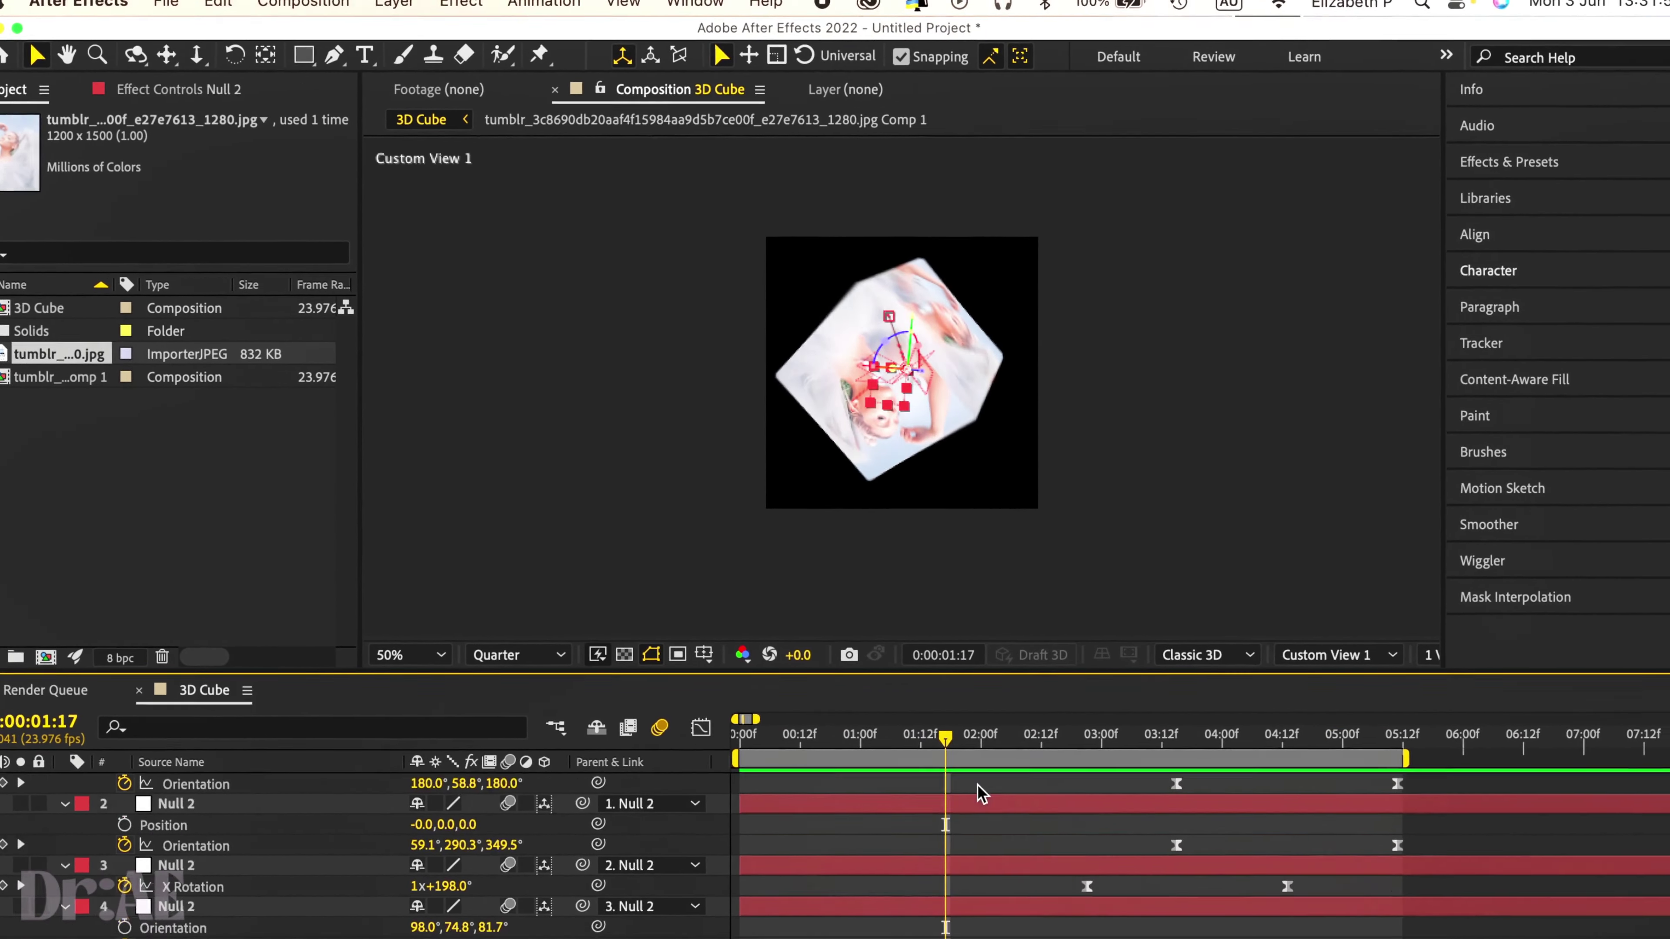
- Pre-compose all null and image layers of the 3D Cube composition into one layer
scroll(934, 839, down, 5)
click(1396, 733)
drag(1178, 734, 1334, 728)
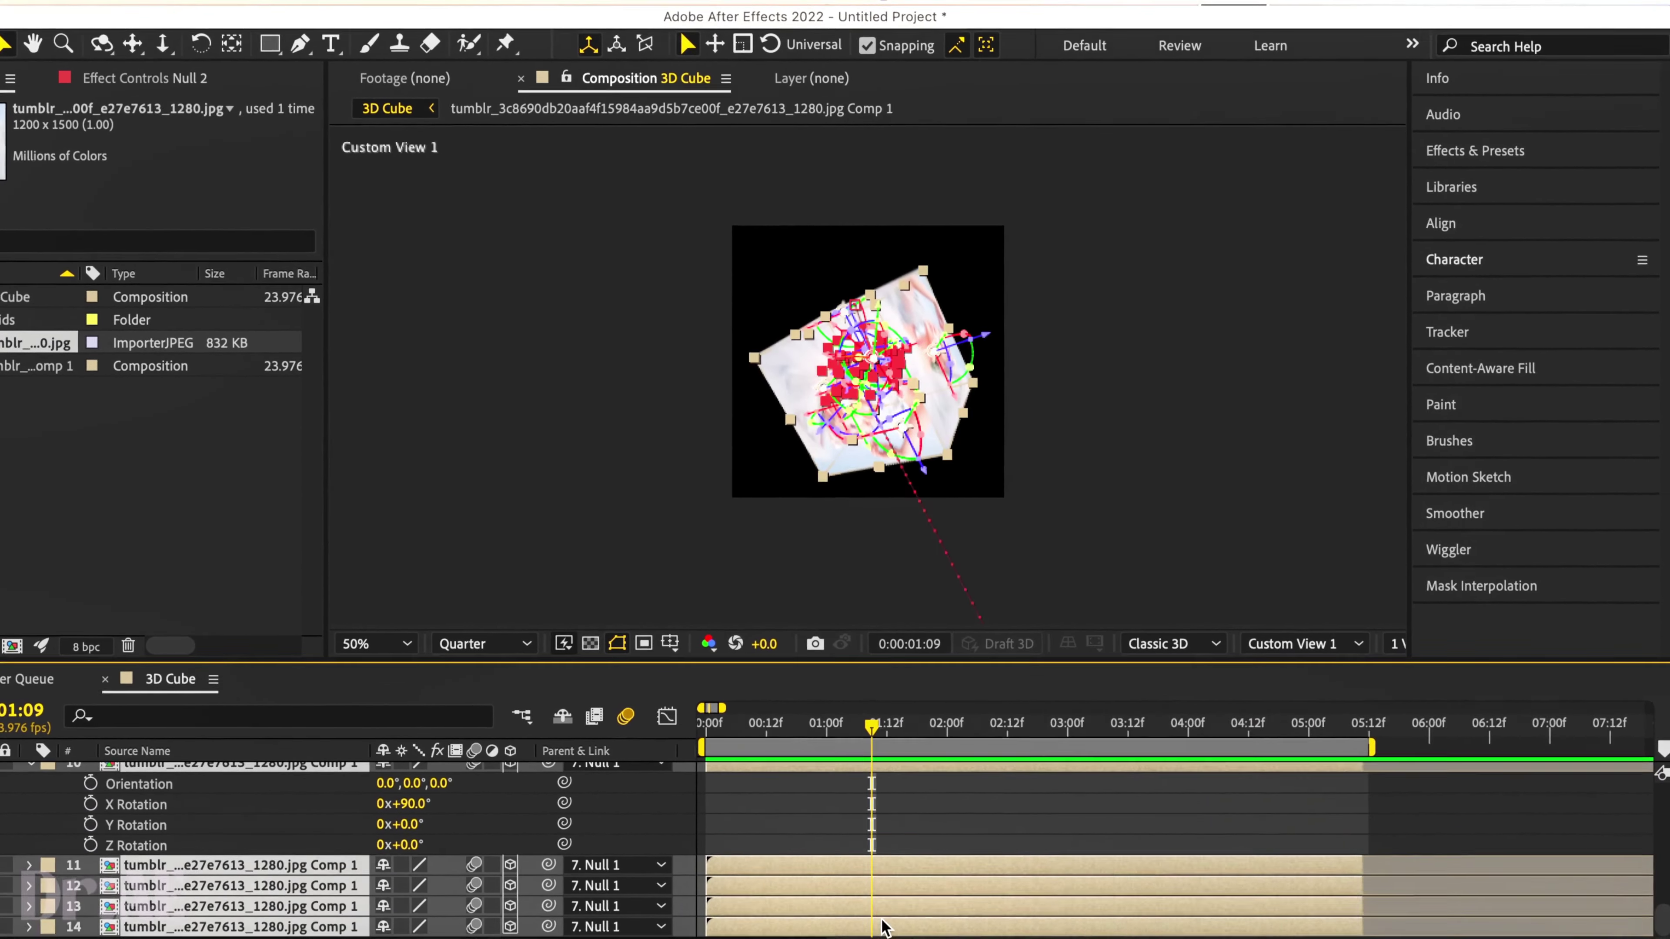
right_click(884, 877)
click(938, 802)
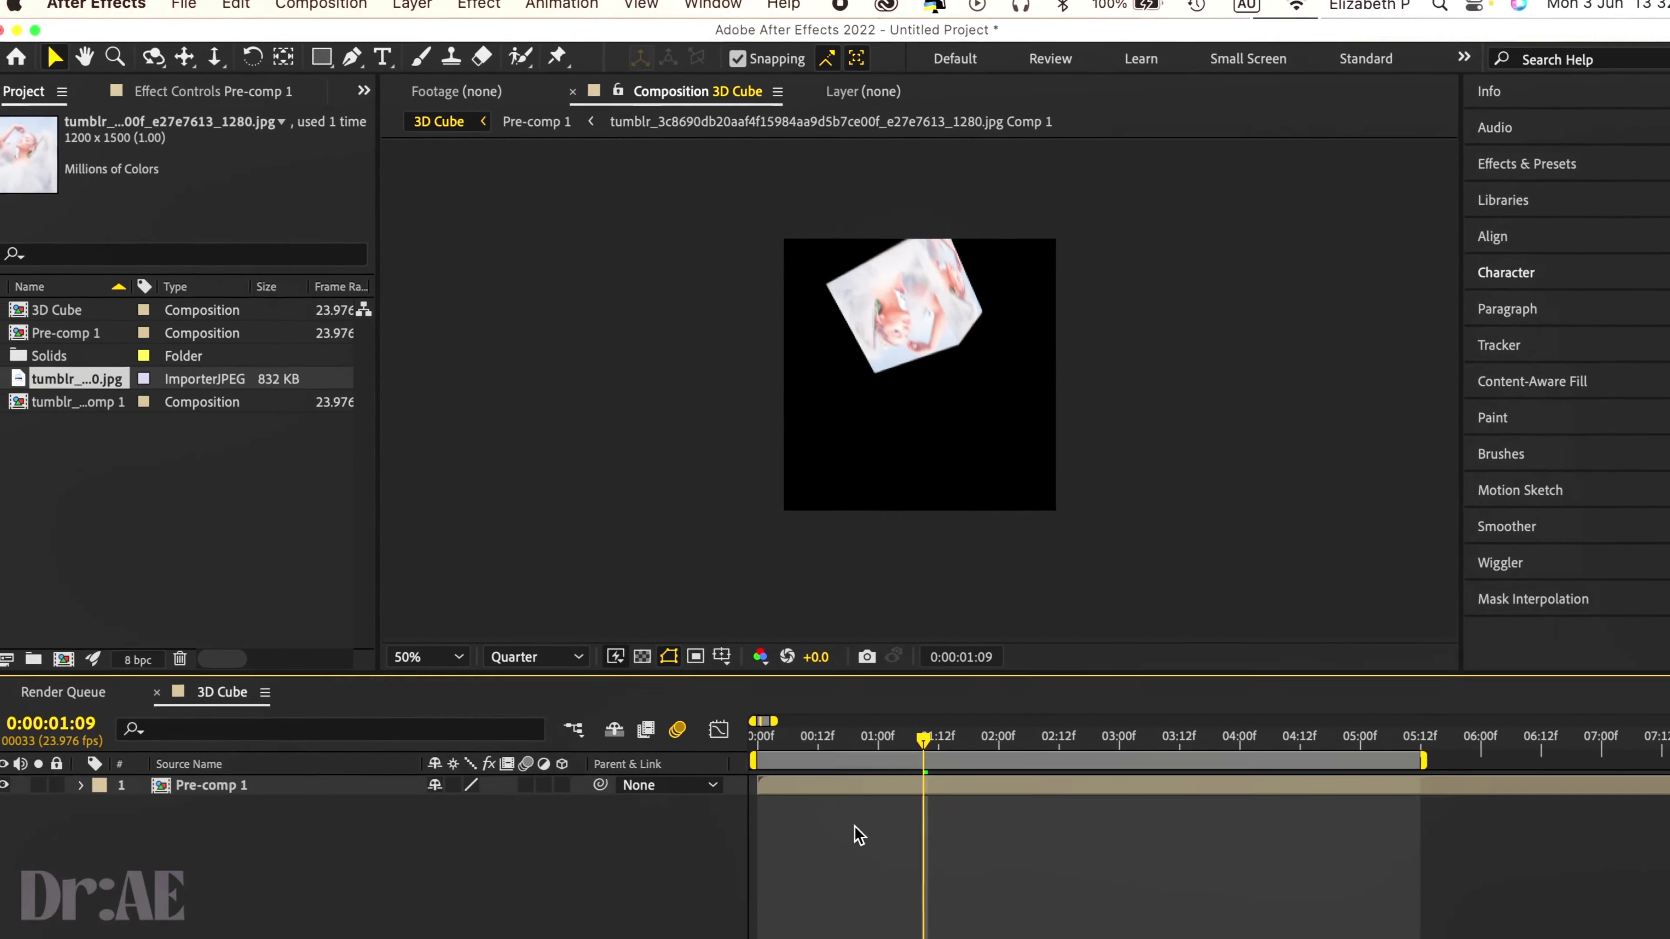
- Duplicate the Pre-comp 1 layer and set one copy's scale to 125%
key(ctrl+d)
key(s)
click(434, 781)
text(125)
key(Return)
- Set the opacity of the top Pre-comp 1 layer to 25% and preview the composition
key(t)
click(464, 789)
text(25)
key(Return)
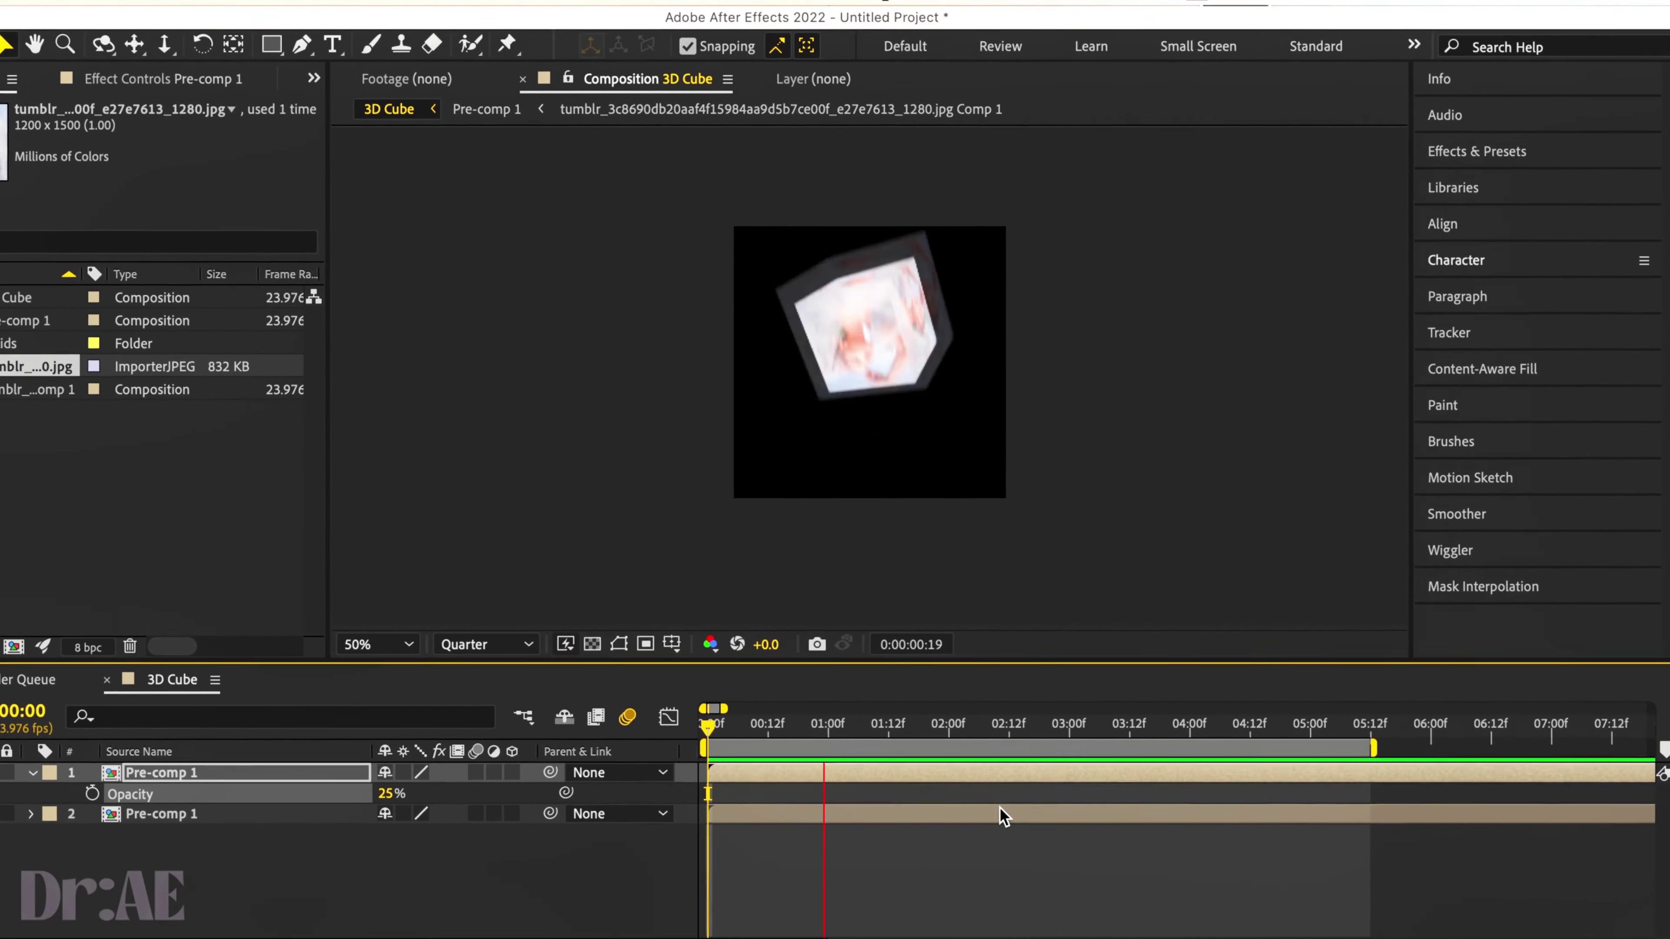
key(space)
- Open Pre-comp 1 and orbit, dolly and pan its default camera view to reframe the cube within the frame
double_click(973, 822)
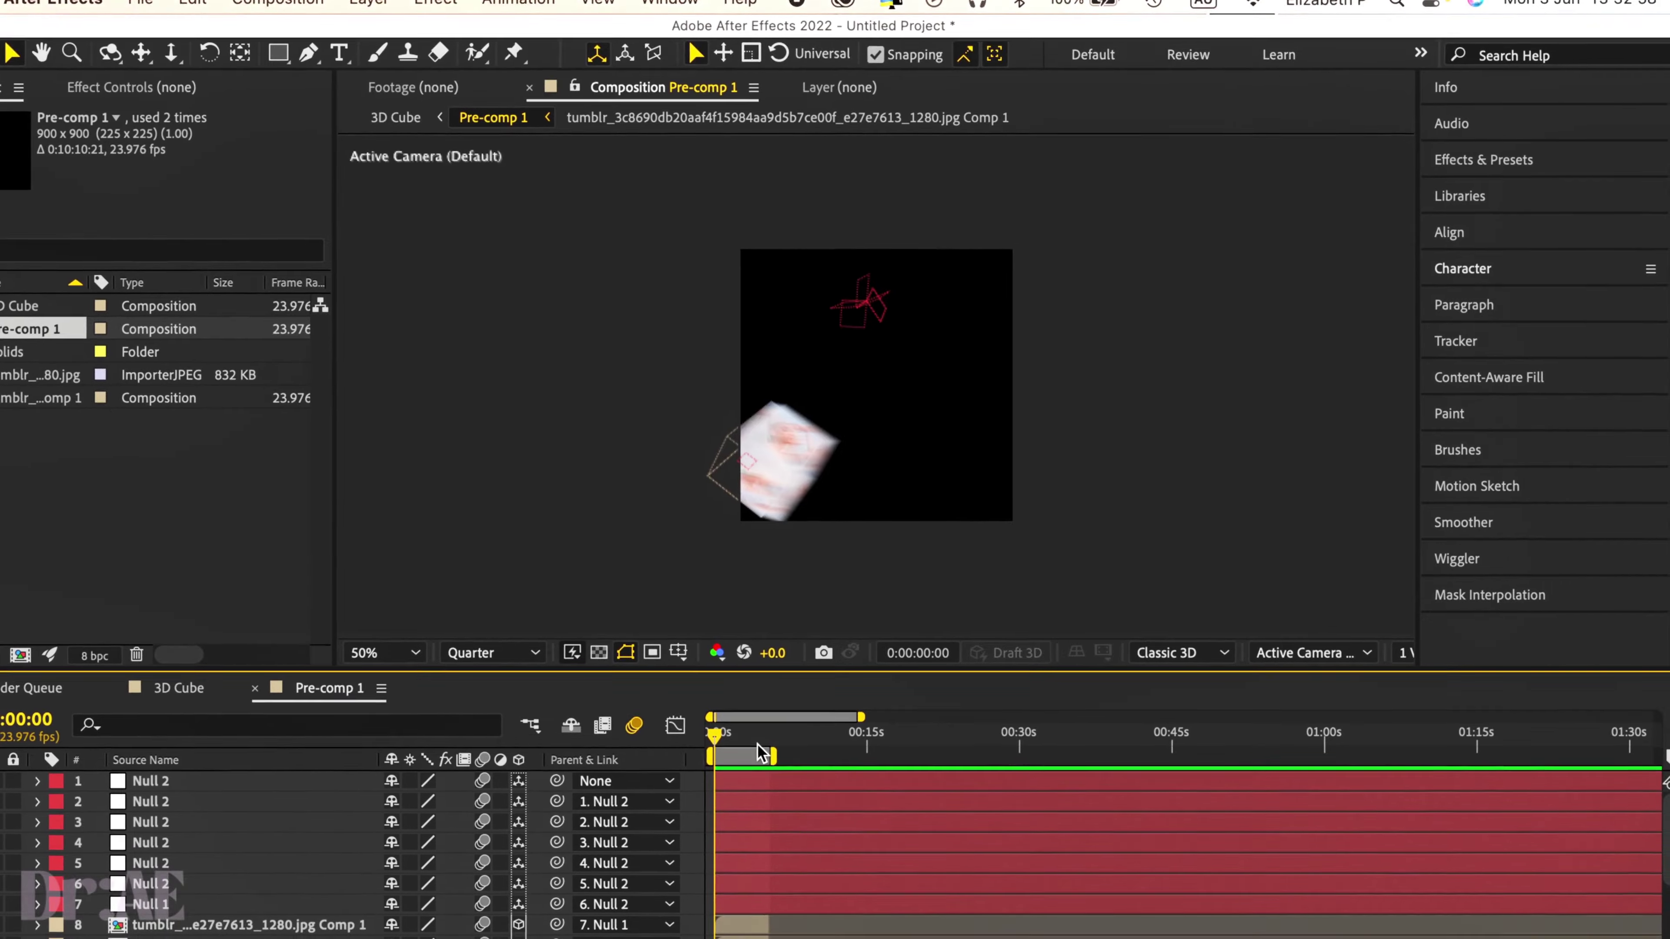
click(768, 722)
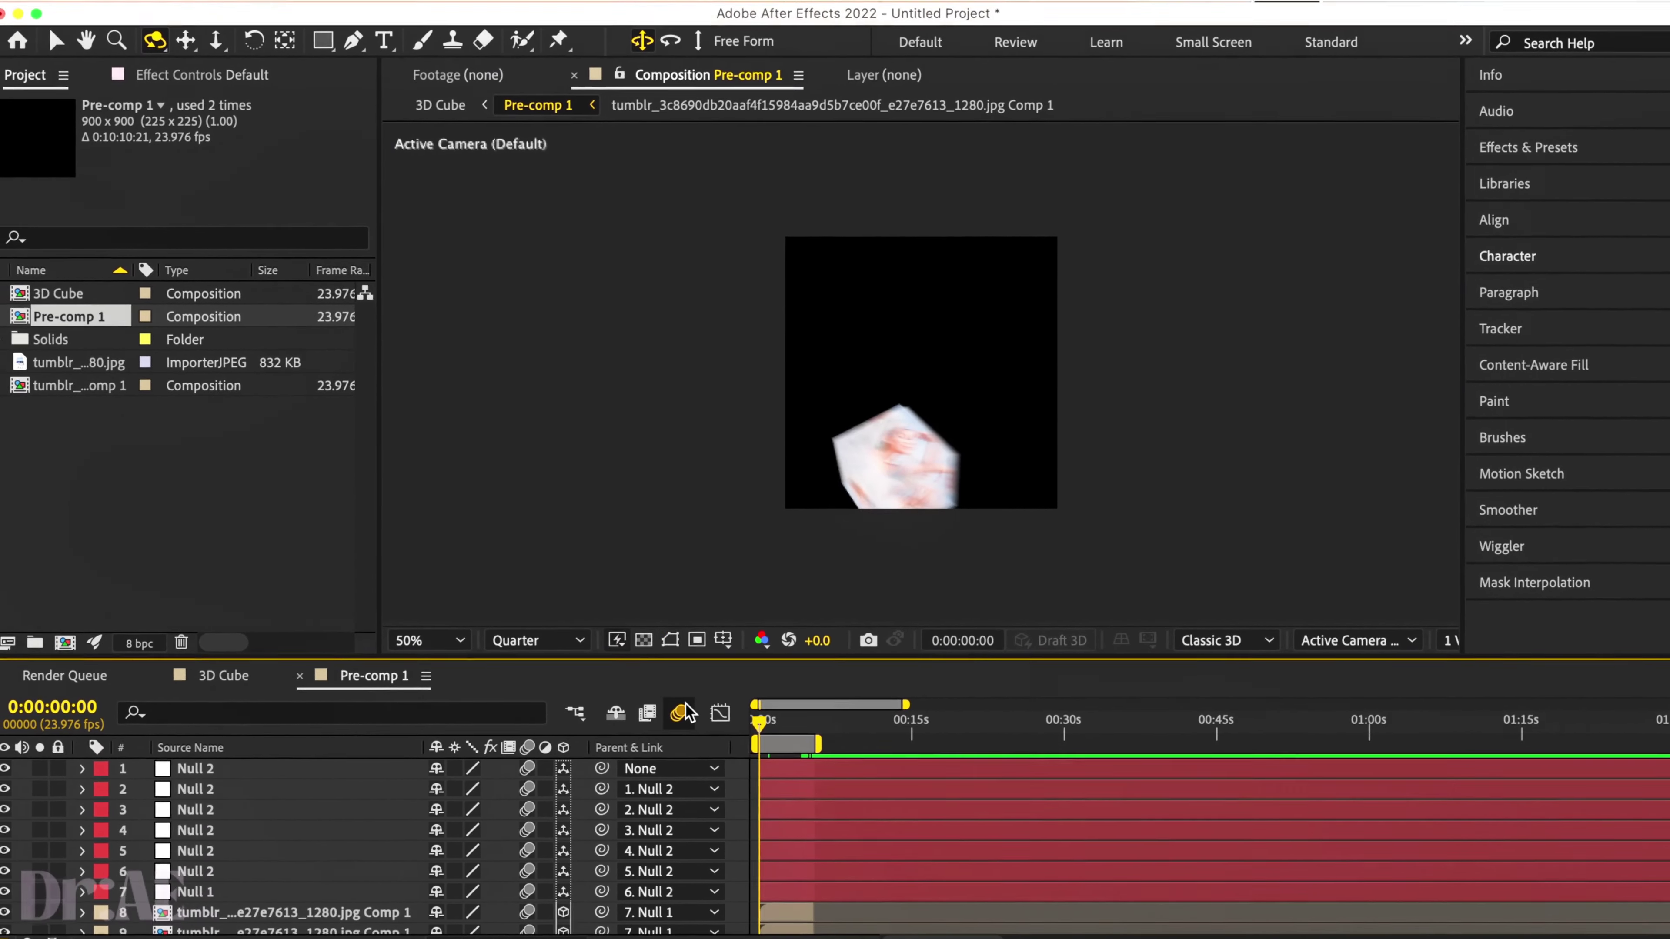
key(space)
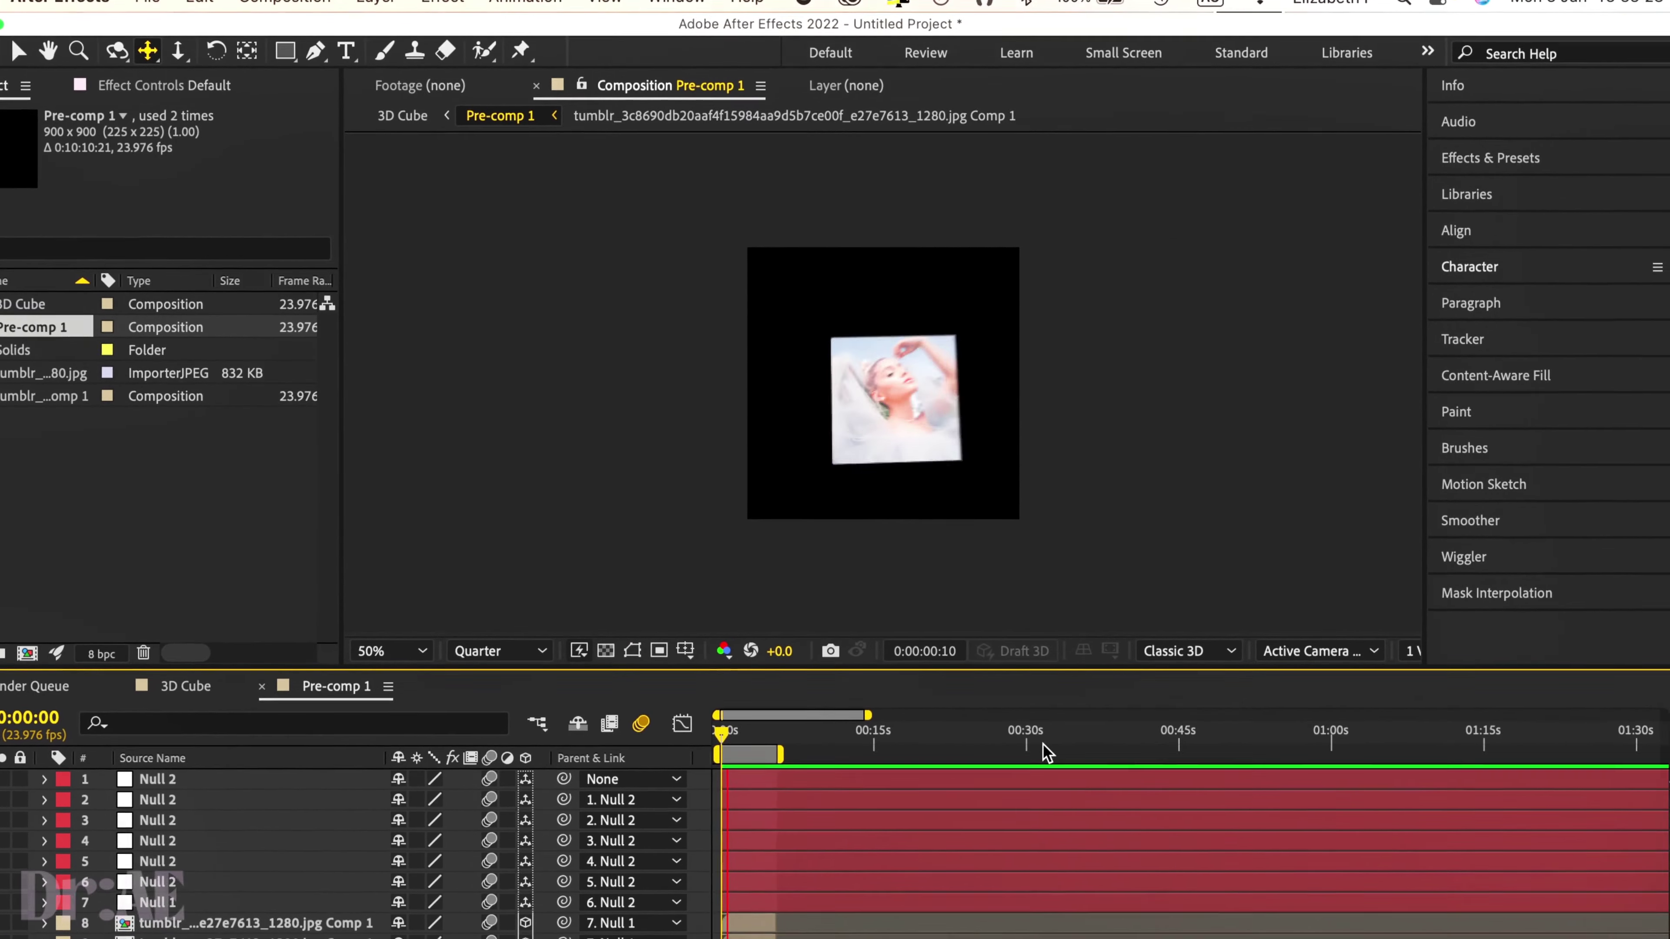
key(3)
click(860, 477)
key(2)
drag(888, 422, 847, 426)
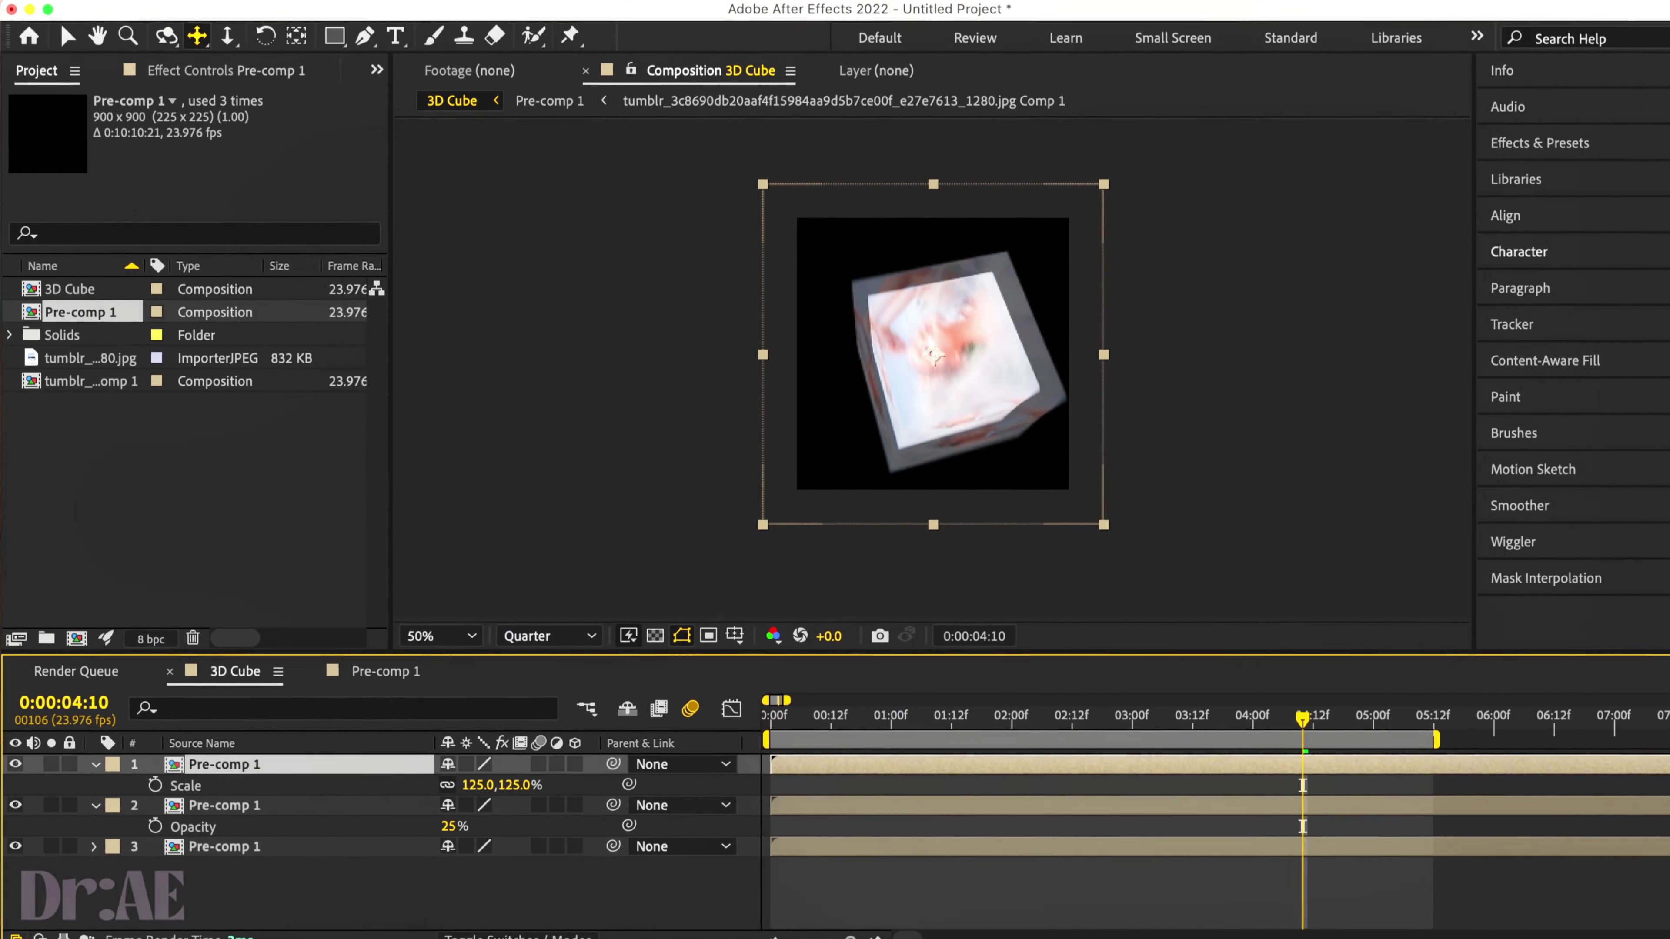
- Set the top Pre-comp 1 layer's scale to 115% in the 3D Cube composition
click(502, 786)
text(115)
key(Return)
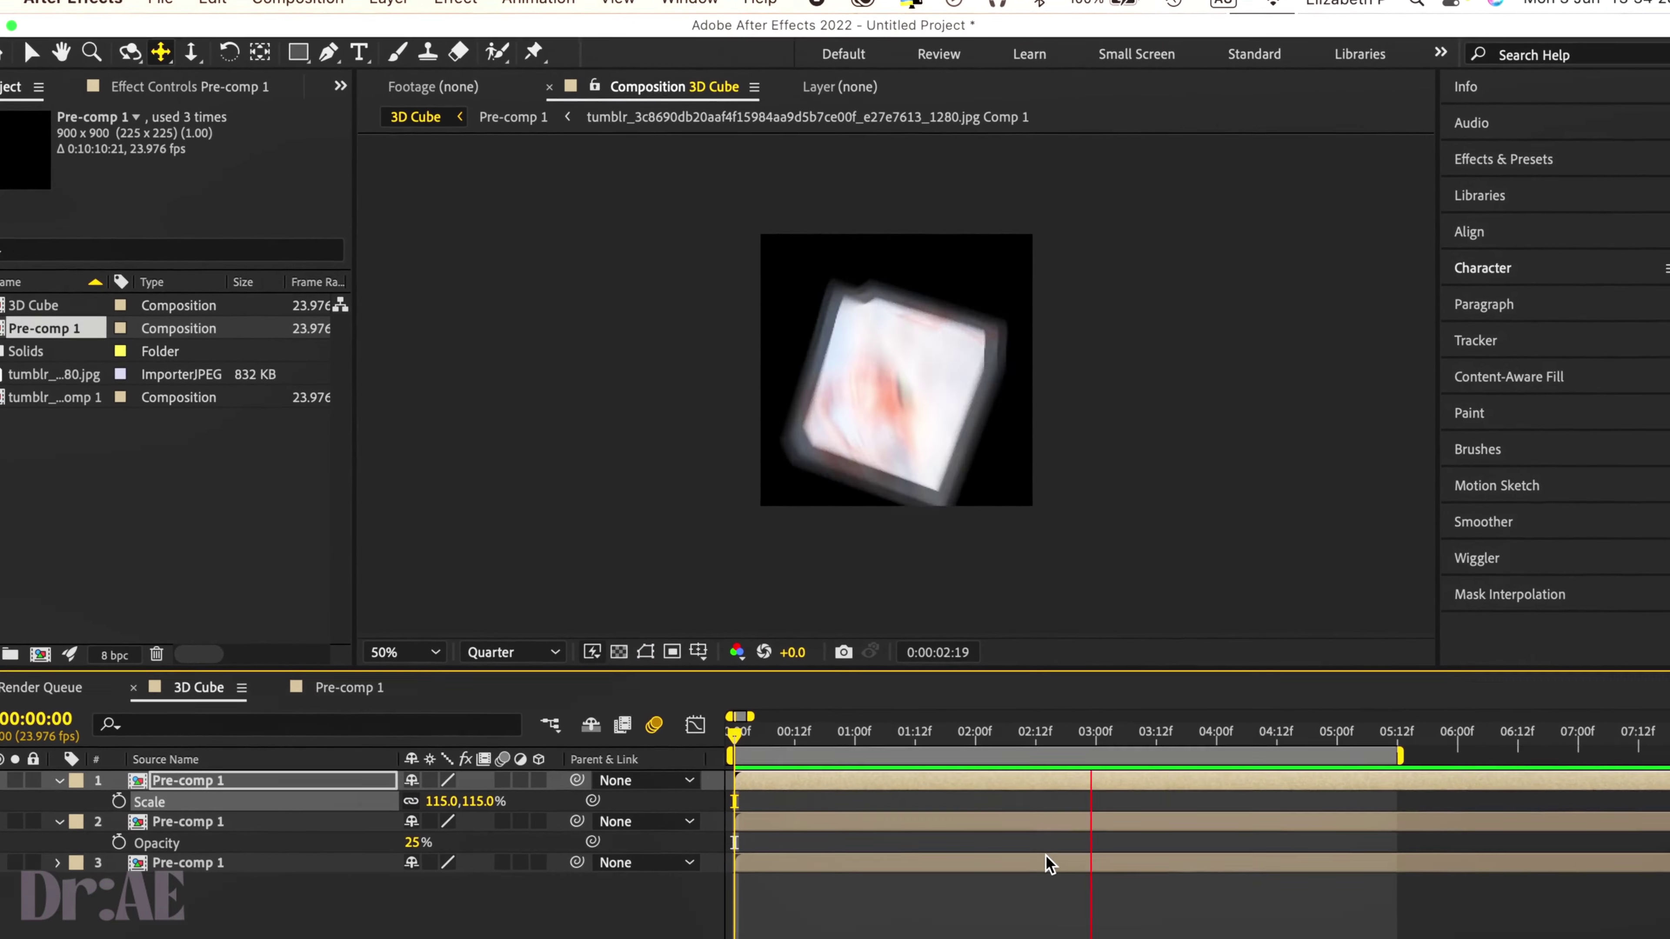
- Duplicate the bottom Pre-comp 1 layer and enlarge the lowest copy well beyond the frame as a background
click(854, 868)
key(super+d)
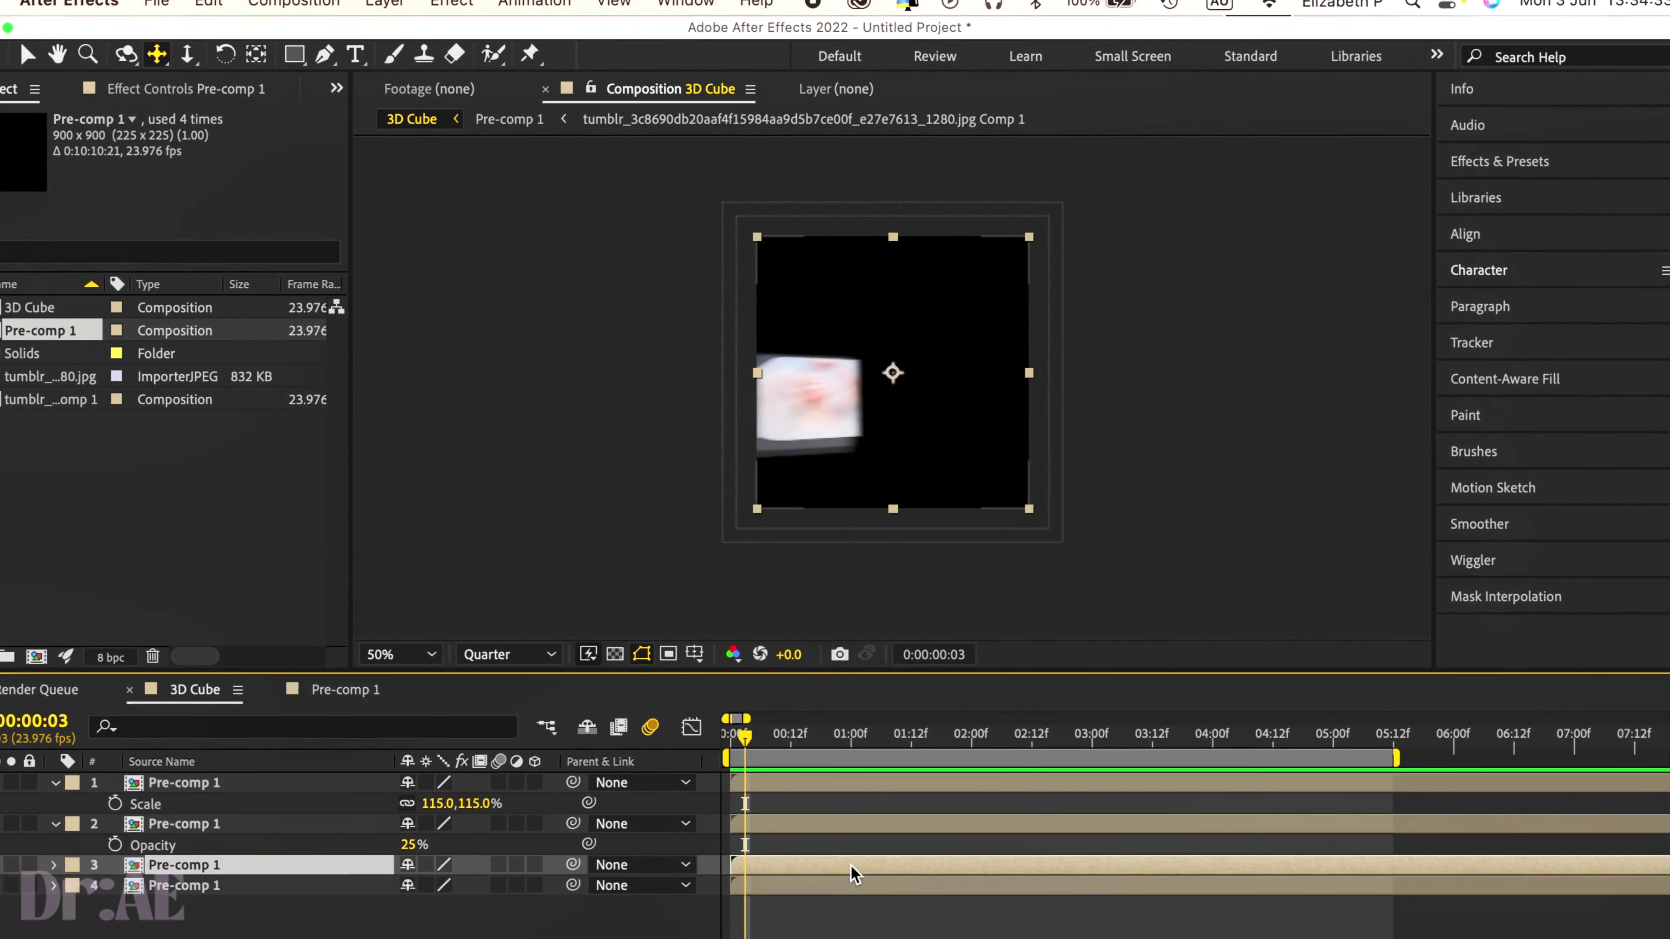
click(845, 885)
key(s)
drag(470, 907, 759, 615)
- Set the enlarged background layer's opacity to 30% and preview the composition
key(t)
drag(450, 890, 404, 890)
key(space)
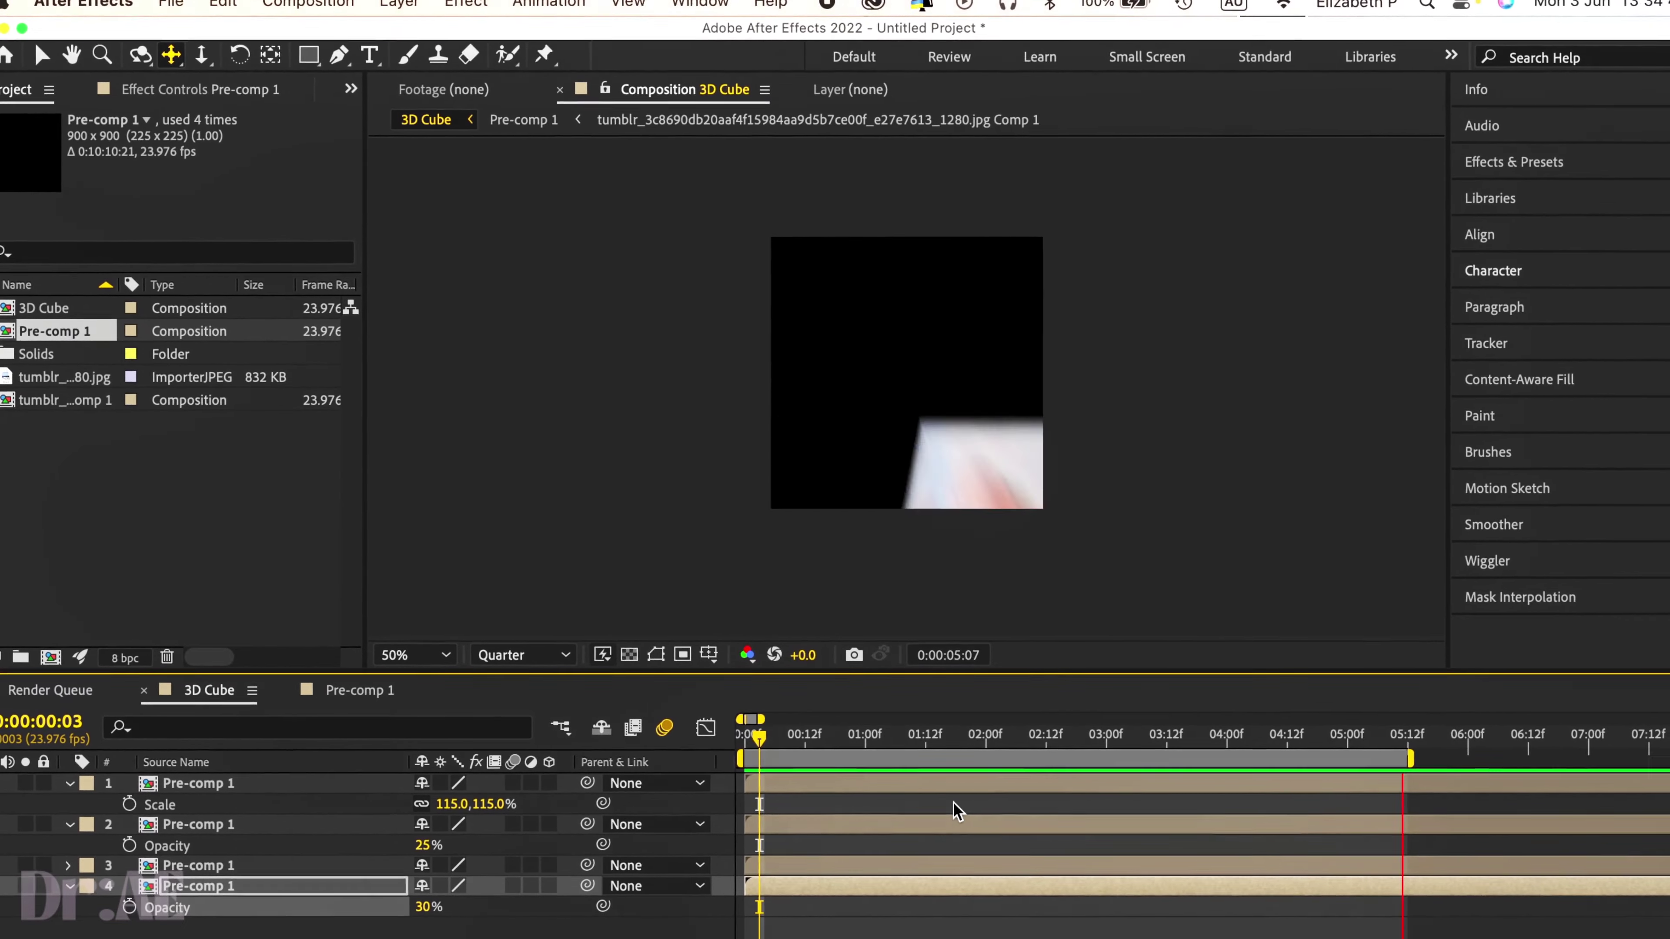
- Search the effects for glow, apply S_GlowEdges to the third Pre-comp 1 layer and preview from the start
click(794, 862)
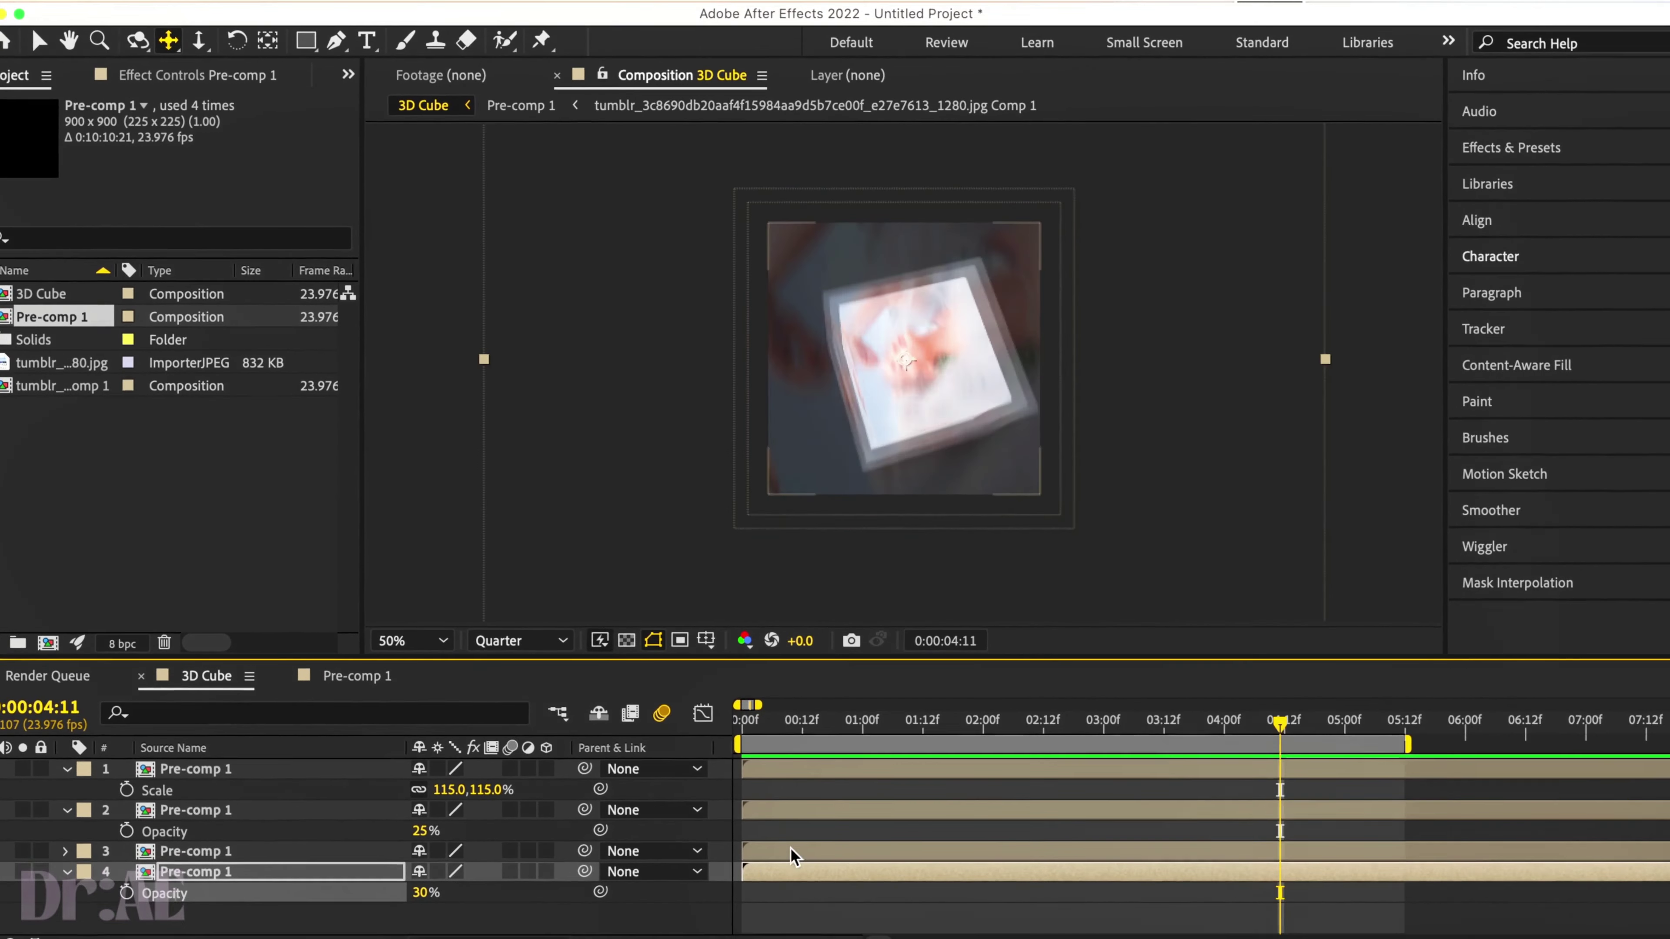
click(1511, 156)
click(1532, 188)
text(bright)
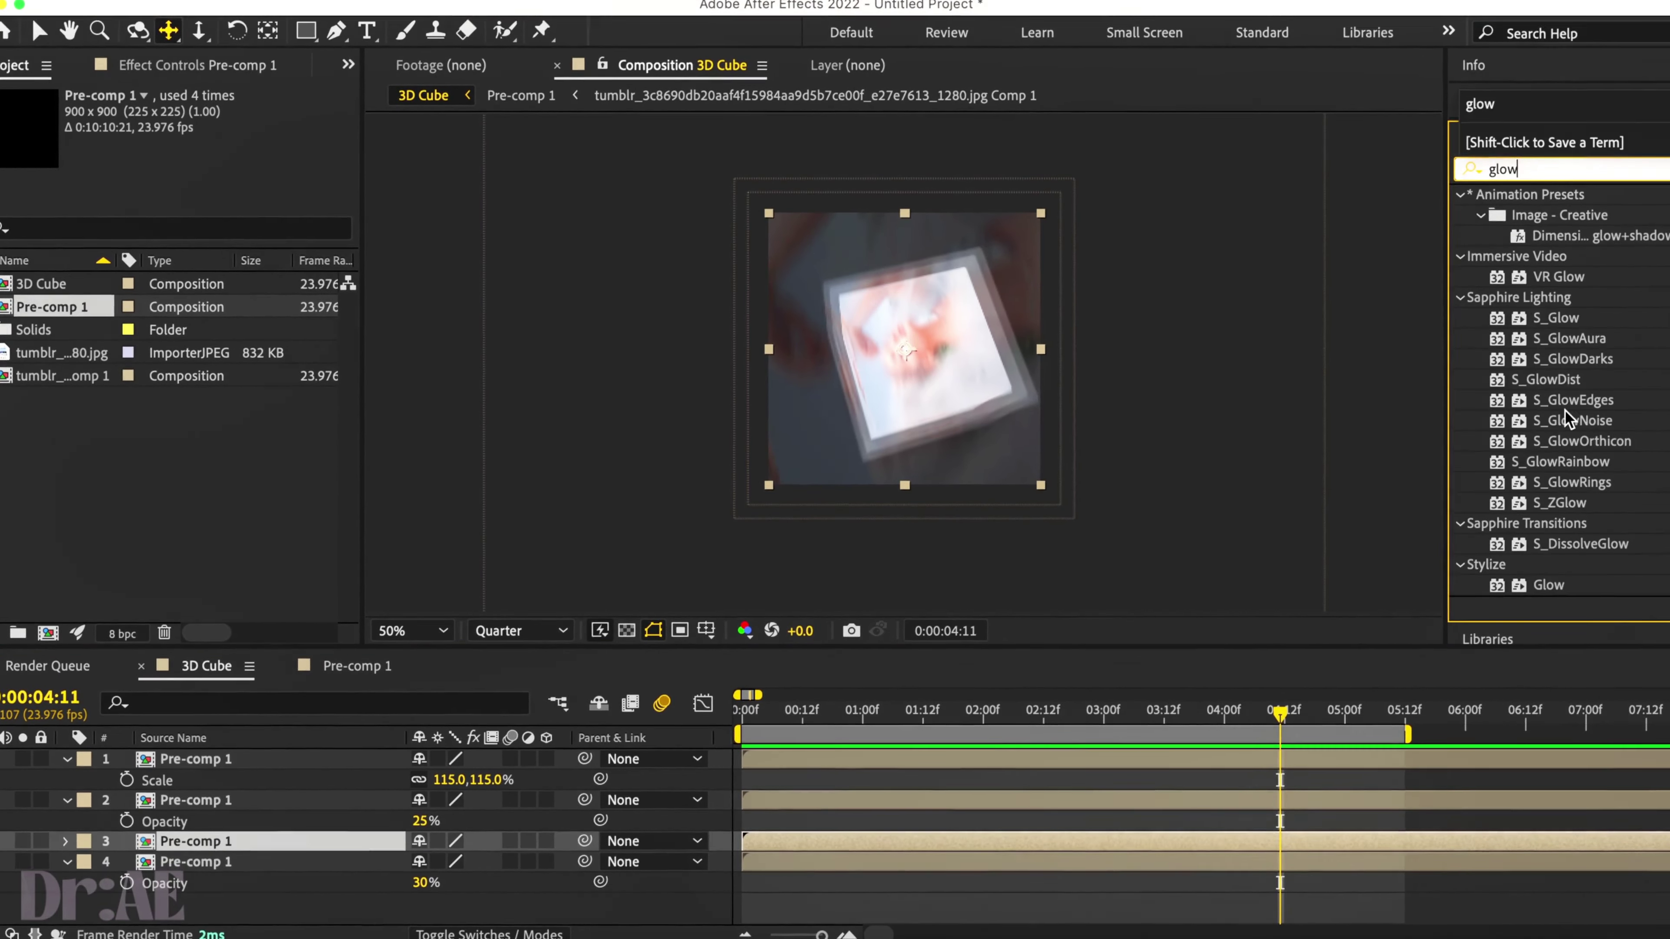
double_click(1566, 408)
click(741, 710)
key(space)
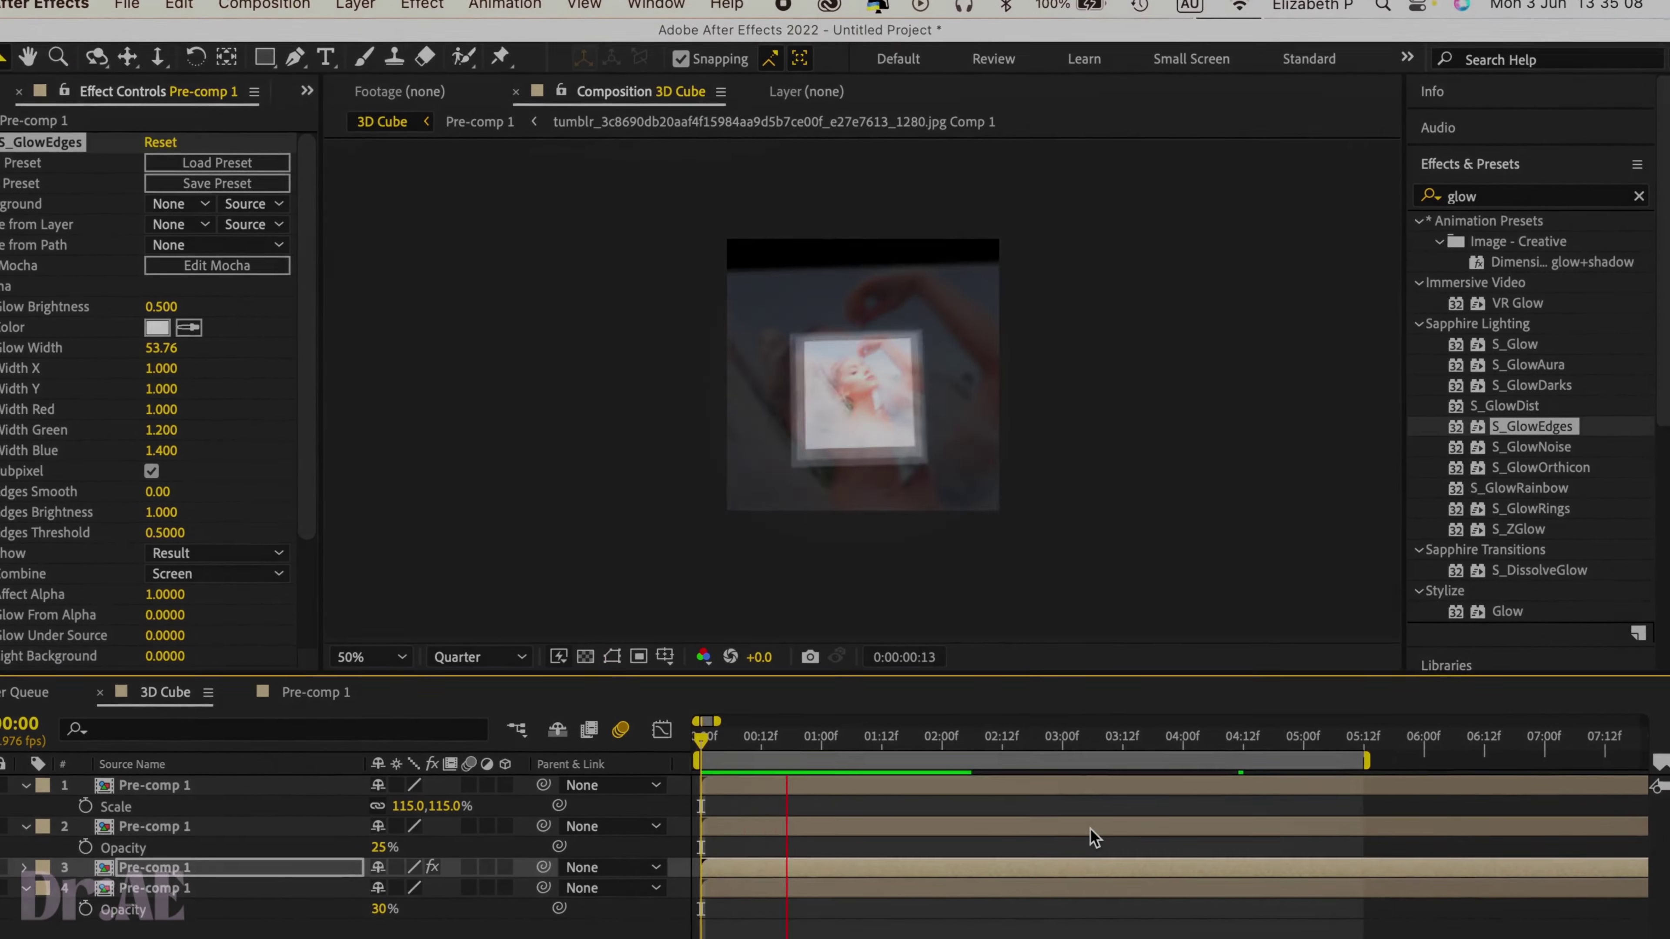